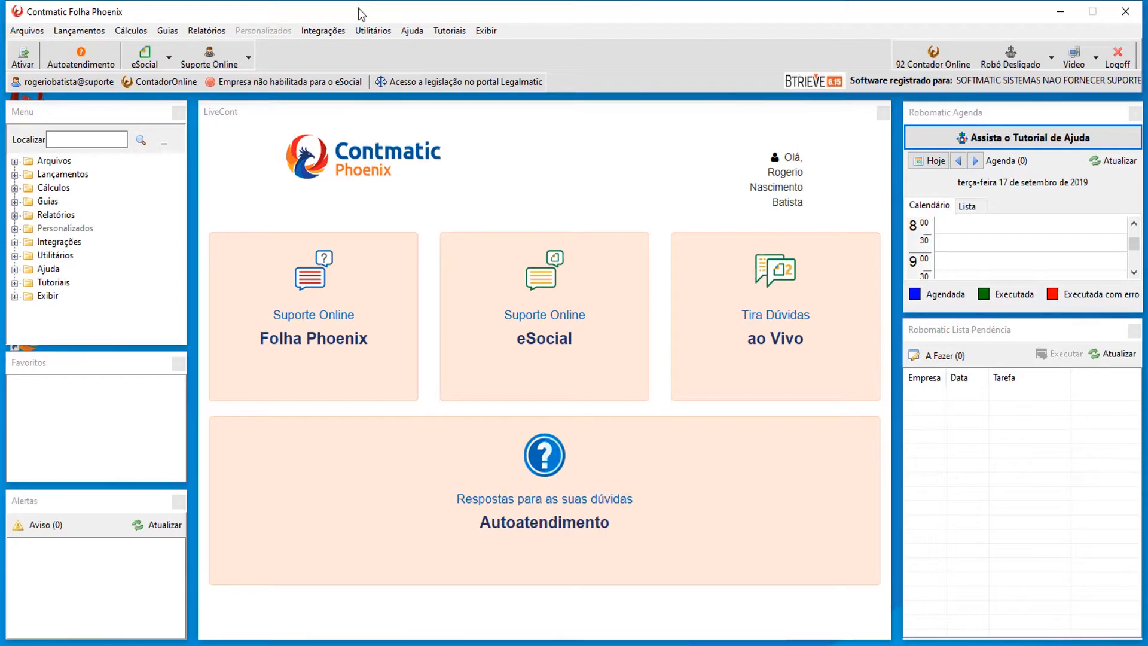
Activate the PRESTSER company from the Ativar Empresa list.
{"action": "left_click", "coordinate": [27, 30]}
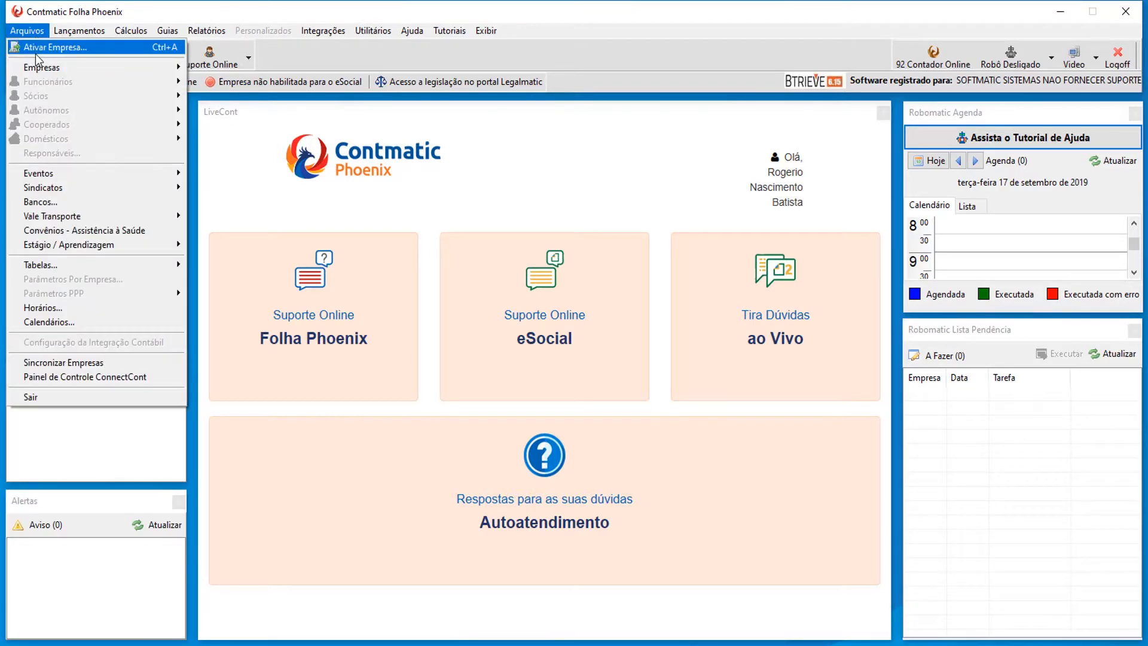
{"action": "left_click", "coordinate": [37, 48]}
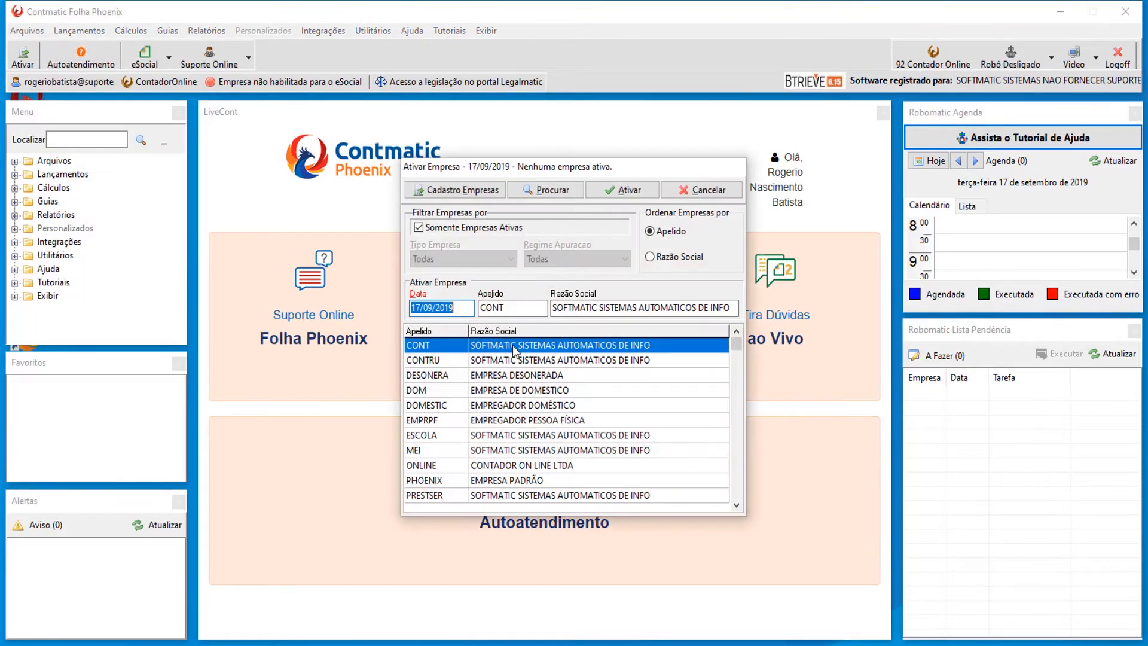
{"action": "double_click", "coordinate": [472, 495]}
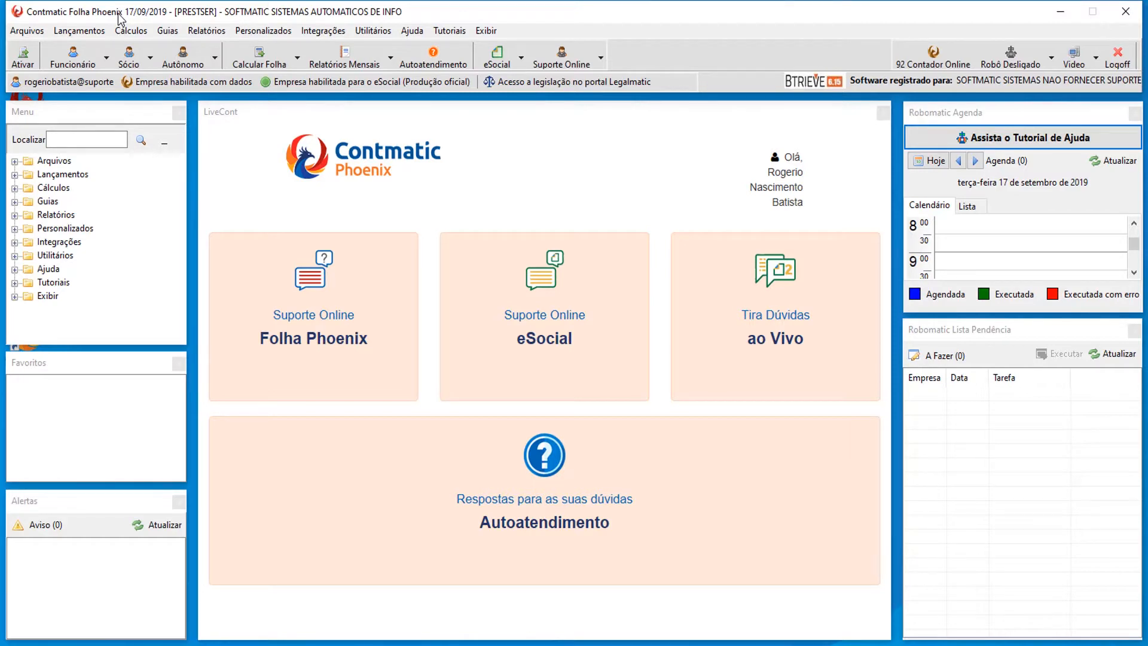
In Parâmetros Por Empresa's eSocial settings, choose 'Utilizar apelido da empresa + código do funcionário'.
{"action": "left_click", "coordinate": [35, 30]}
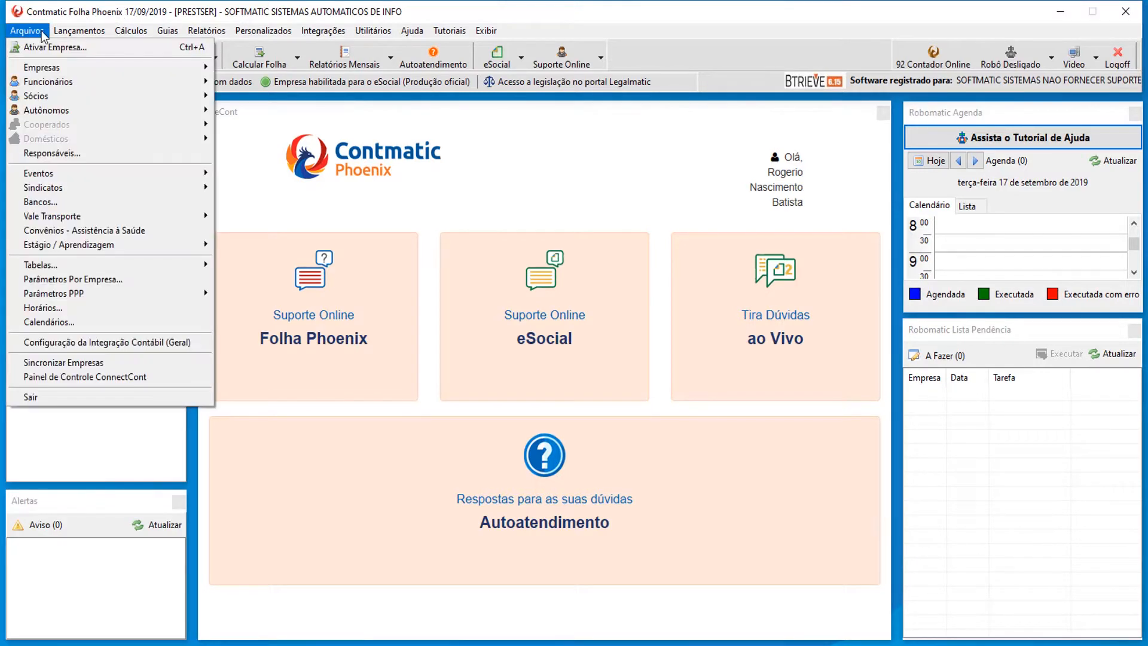
{"action": "left_click", "coordinate": [85, 280]}
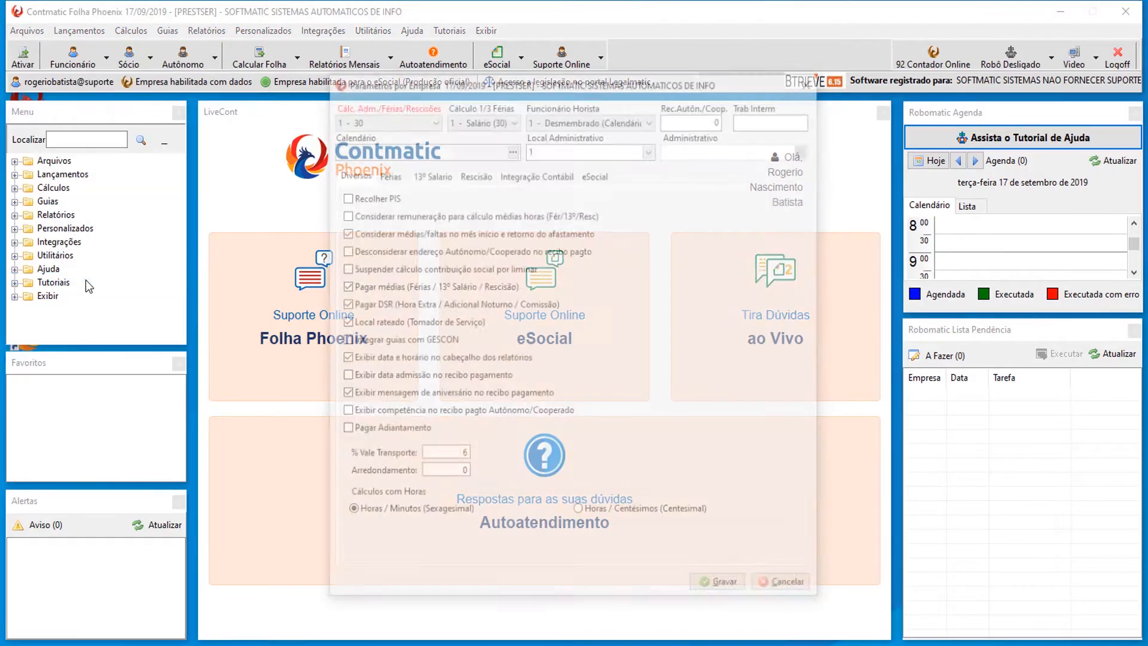
{"action": "left_click", "coordinate": [595, 174]}
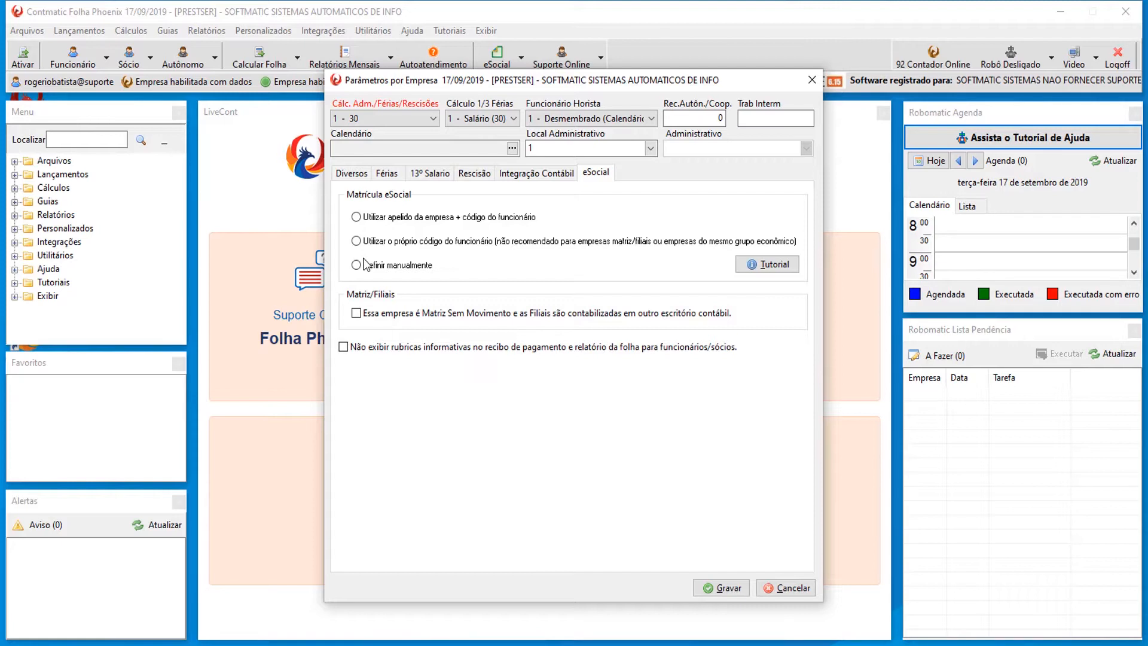
{"action": "left_click", "coordinate": [356, 217]}
Review the Matrícula eSocial tutorial, close it, and save PRESTSER's company parameters.
{"action": "left_click", "coordinate": [770, 265]}
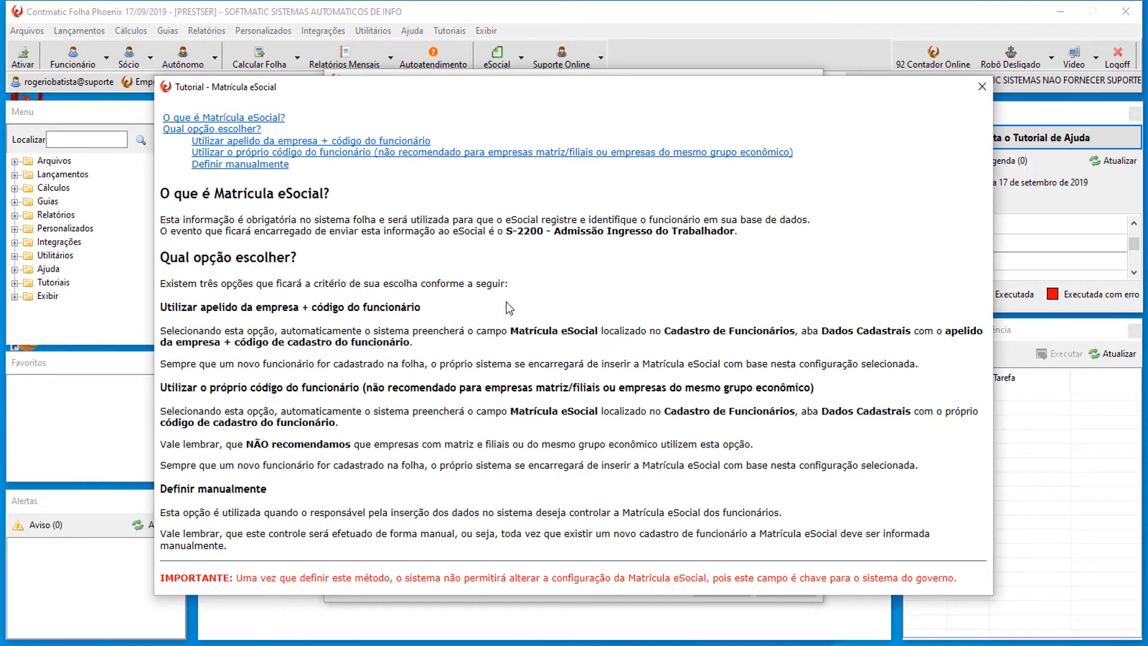
{"action": "left_click", "coordinate": [982, 87]}
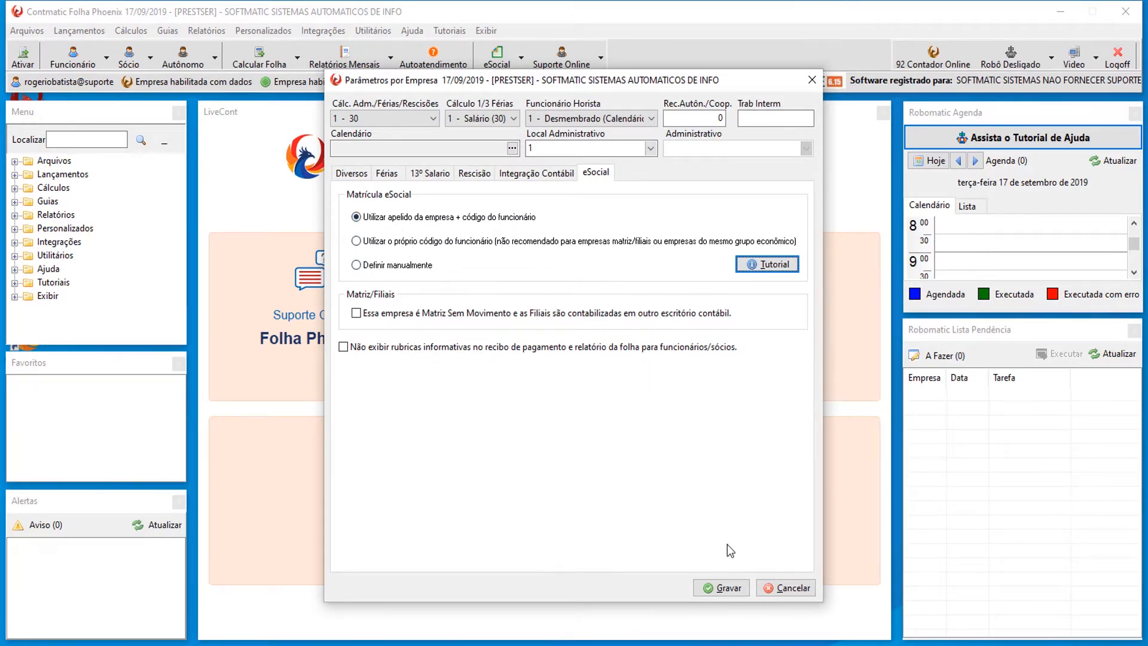
{"action": "left_click", "coordinate": [725, 588]}
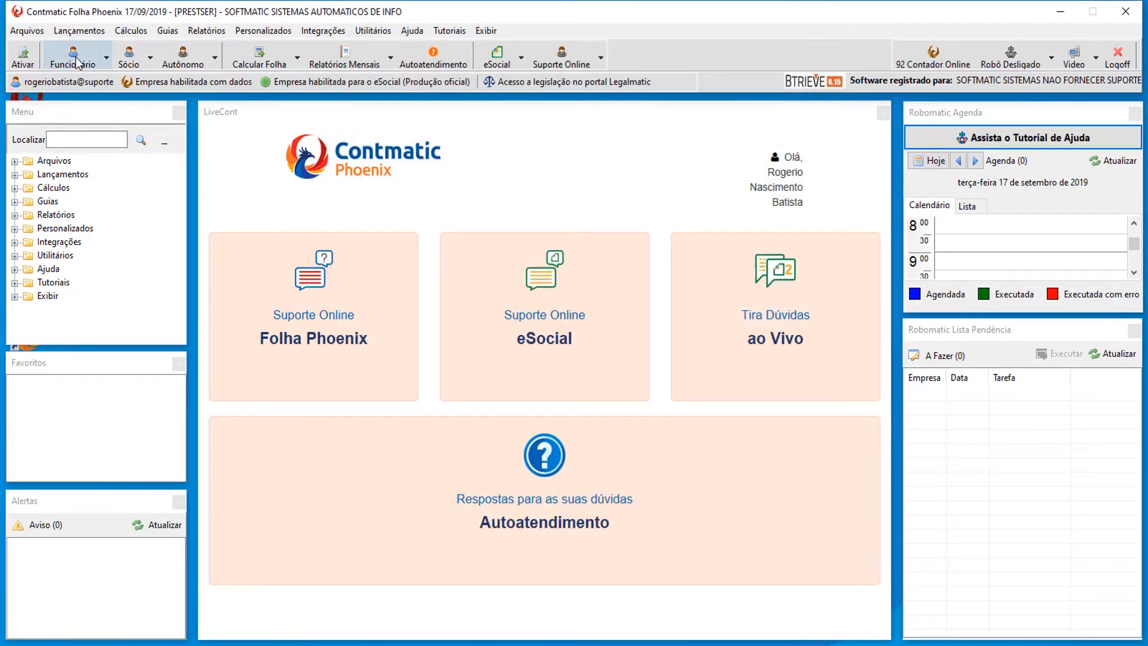
Insert a new employee record with code 1.
{"action": "left_click", "coordinate": [78, 63]}
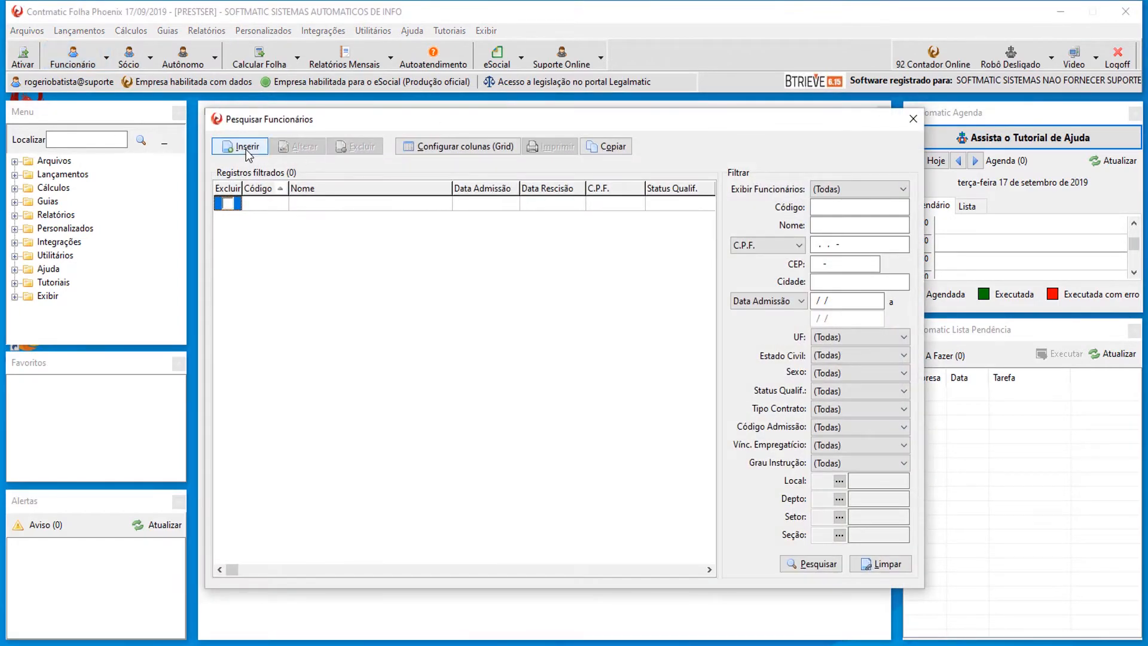
{"action": "left_click", "coordinate": [247, 147]}
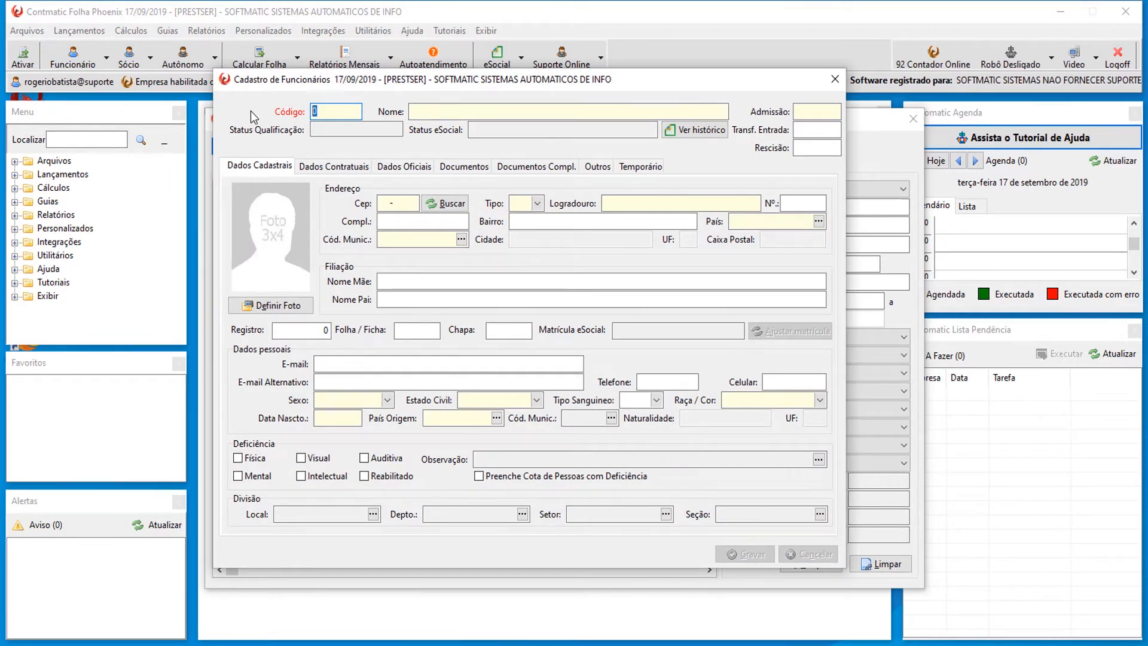
{"action": "type", "text": "1"}
{"action": "key", "text": "Tab"}
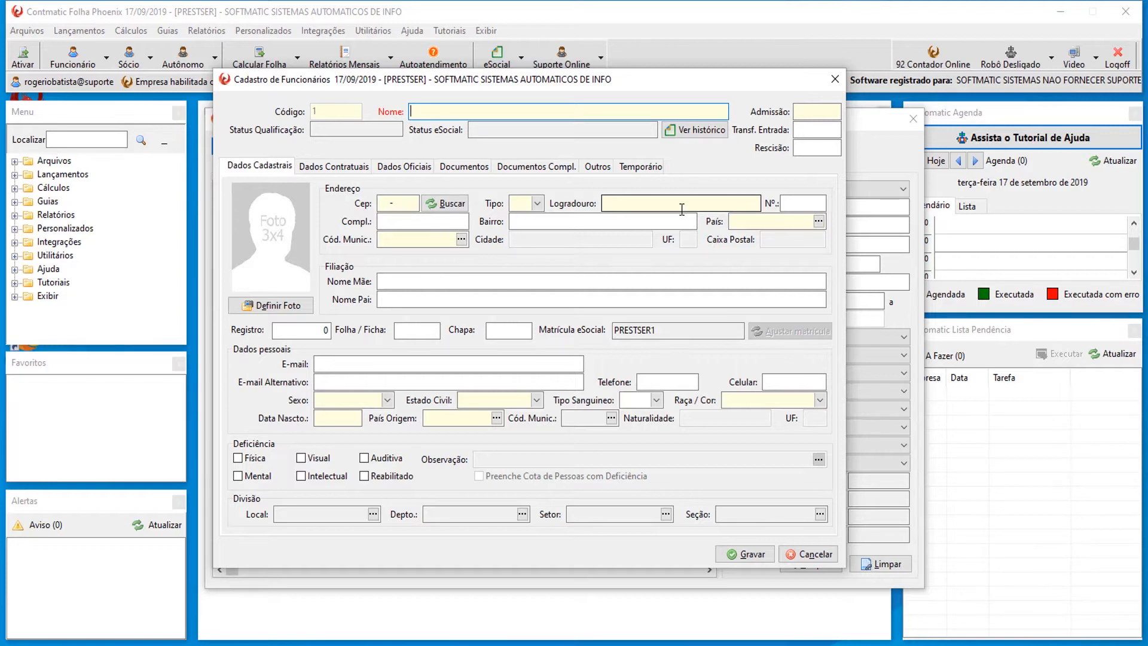
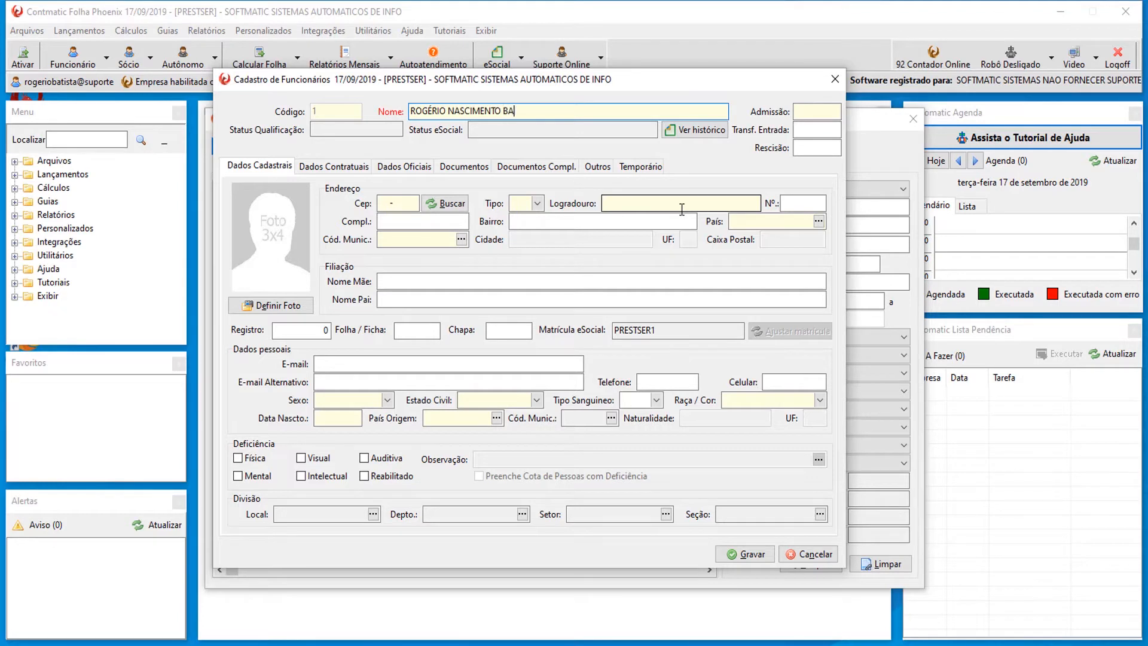
Enter the employee's full name and admission date 19/09/2019.
{"action": "key", "text": "Tab"}
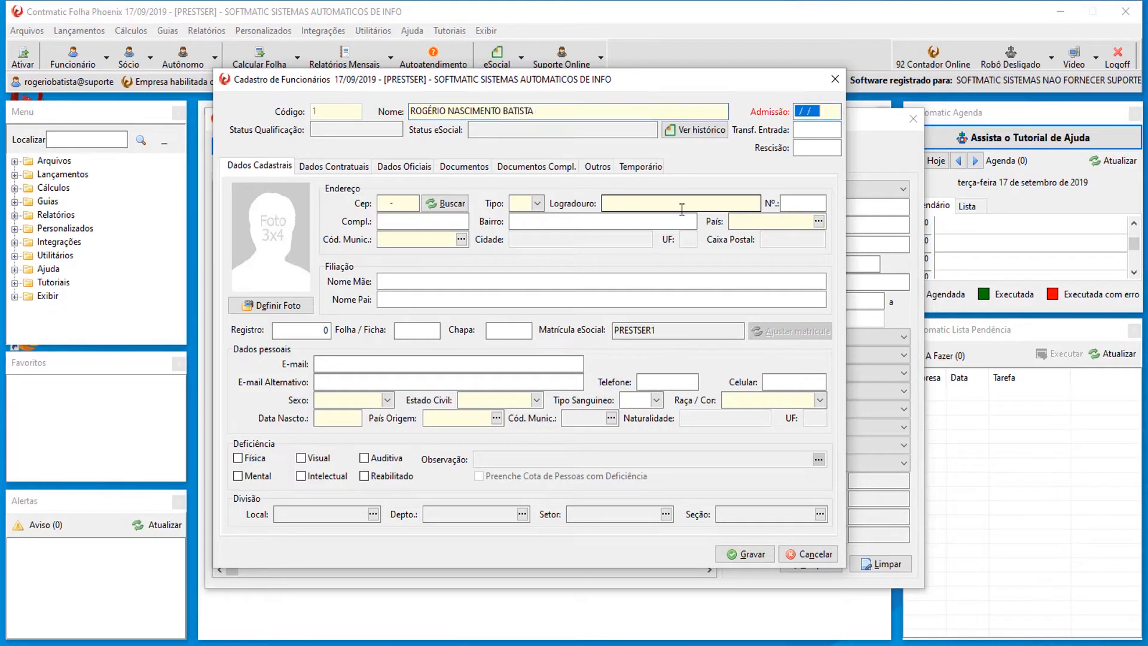
{"action": "type", "text": "19/09/2019"}
{"action": "key", "text": "Tab"}
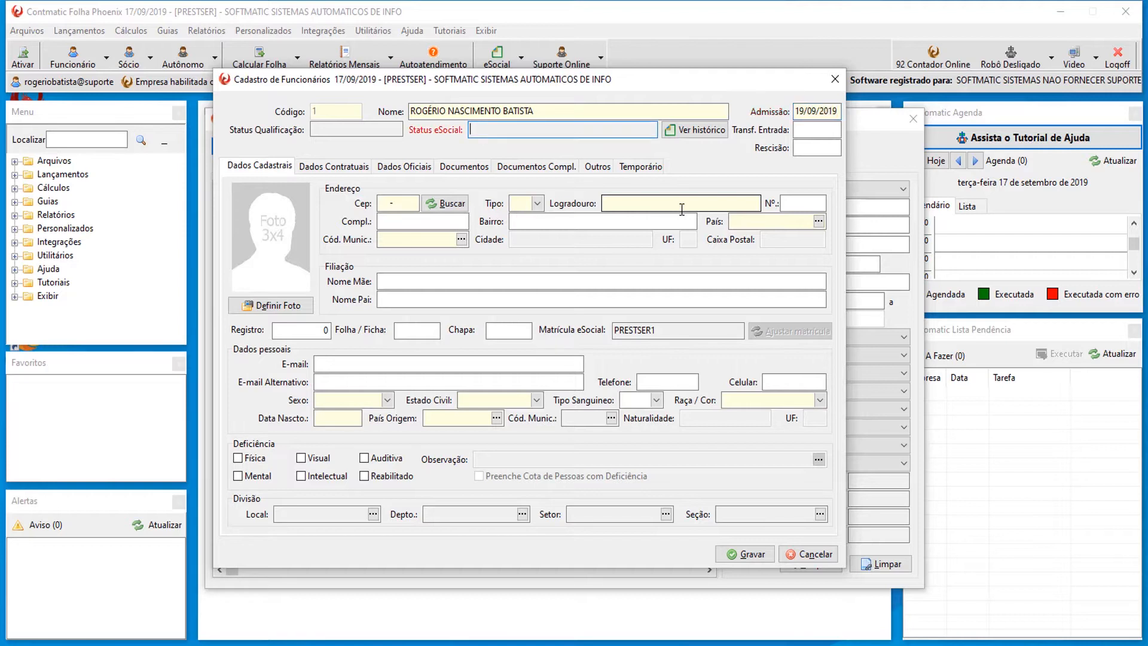
{"action": "left_click", "coordinate": [327, 130]}
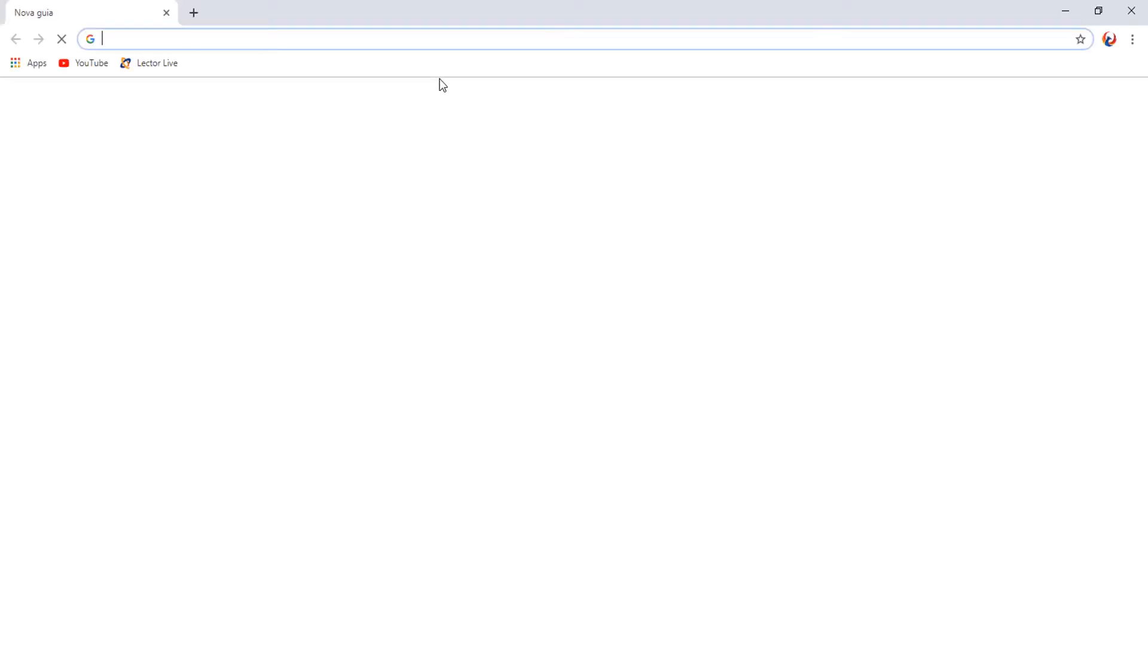
From contmatic.com.br Autoatendimento, open eSocial > Qualificação Cadastral's article on generating the file.
{"action": "type", "text": "CONTmatic.com.br"}
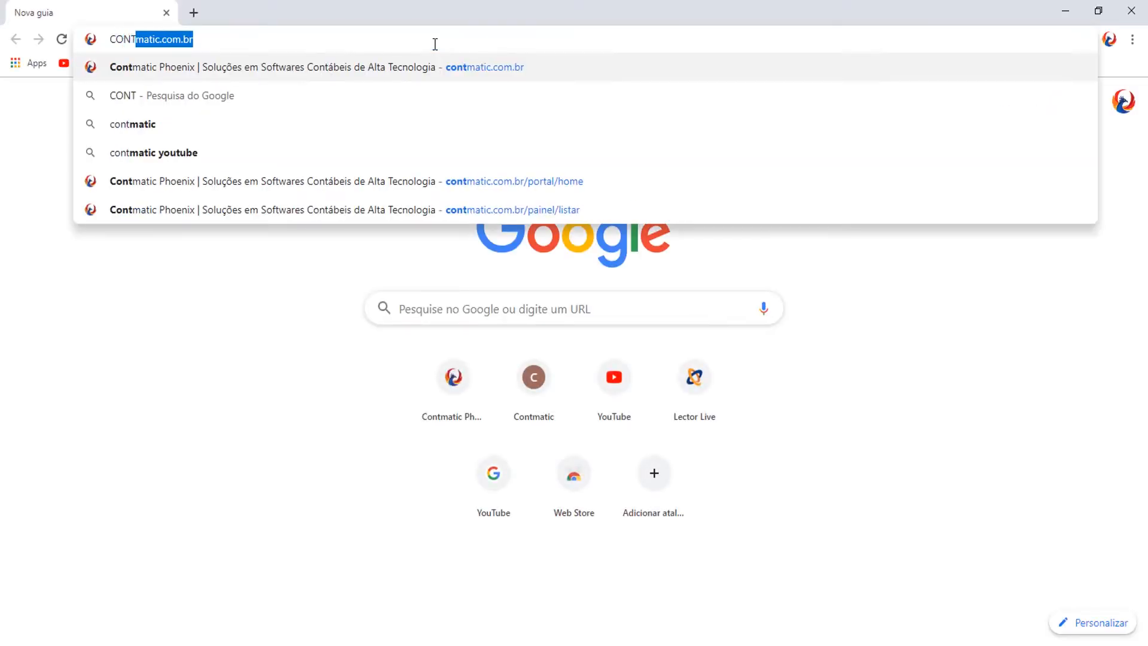
{"action": "key", "text": "Return"}
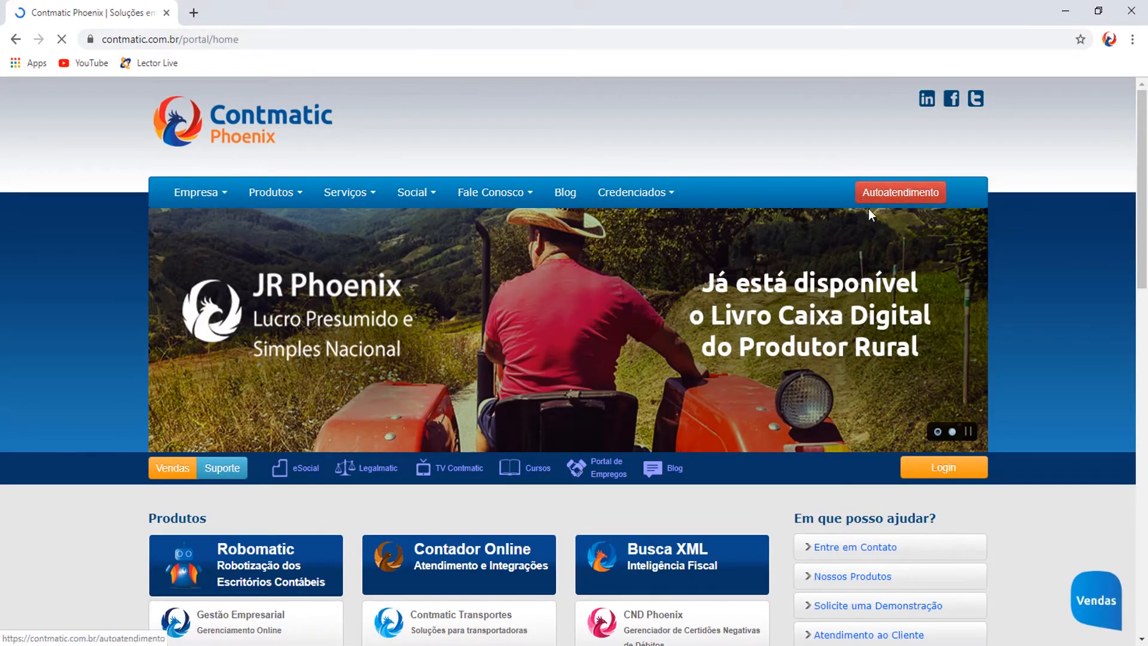
{"action": "left_click", "coordinate": [884, 202]}
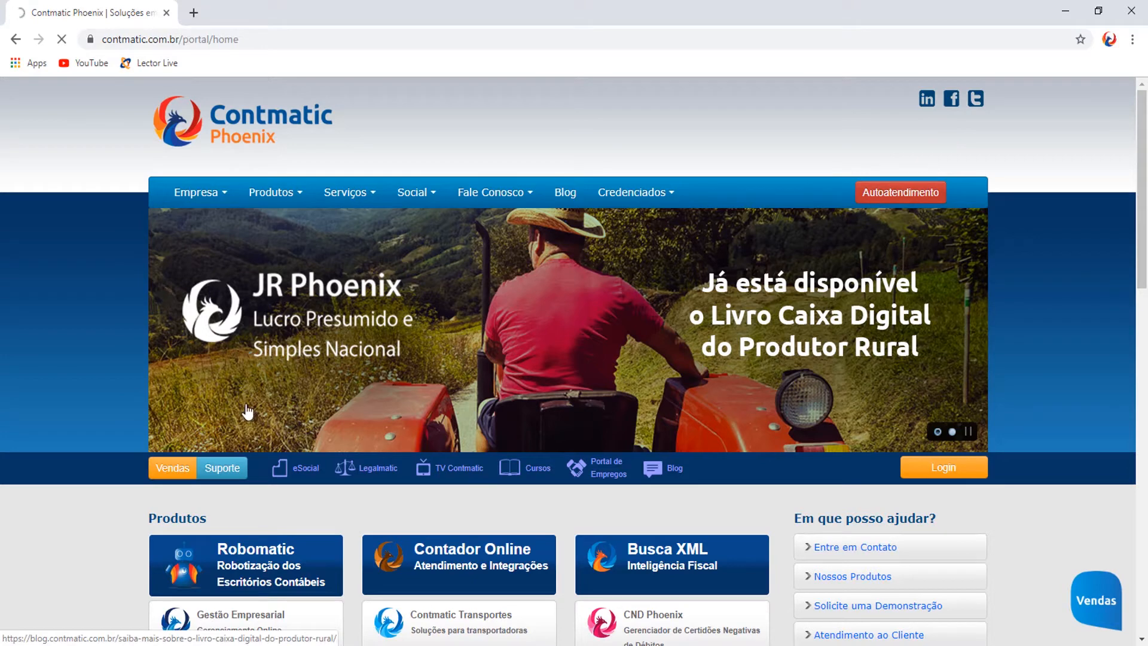
{"action": "scroll", "coordinate": [246, 411], "scroll_direction": "down", "scroll_amount": 4}
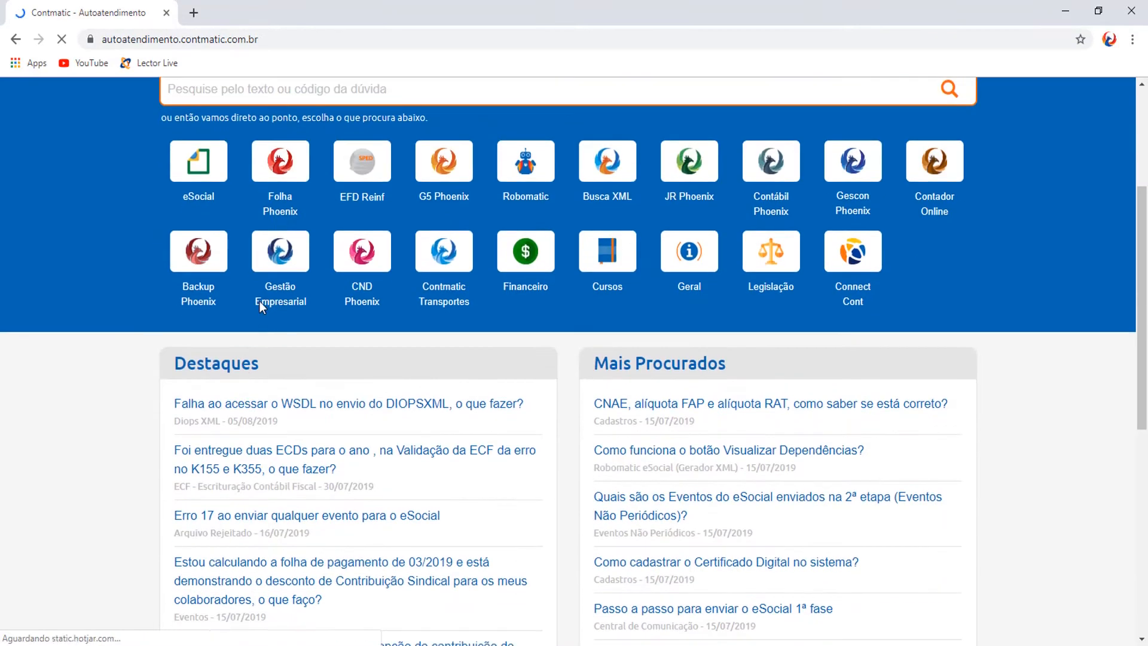
{"action": "left_click", "coordinate": [221, 174]}
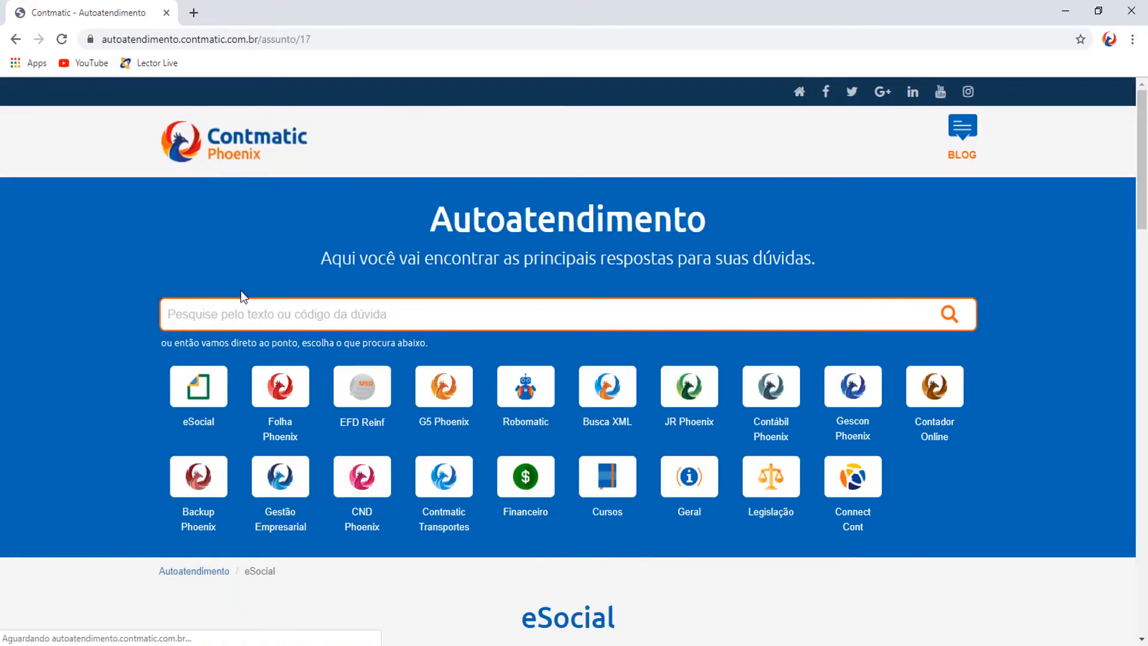
{"action": "scroll", "coordinate": [241, 294], "scroll_direction": "down", "scroll_amount": 6}
{"action": "scroll", "coordinate": [240, 294], "scroll_direction": "down", "scroll_amount": 20}
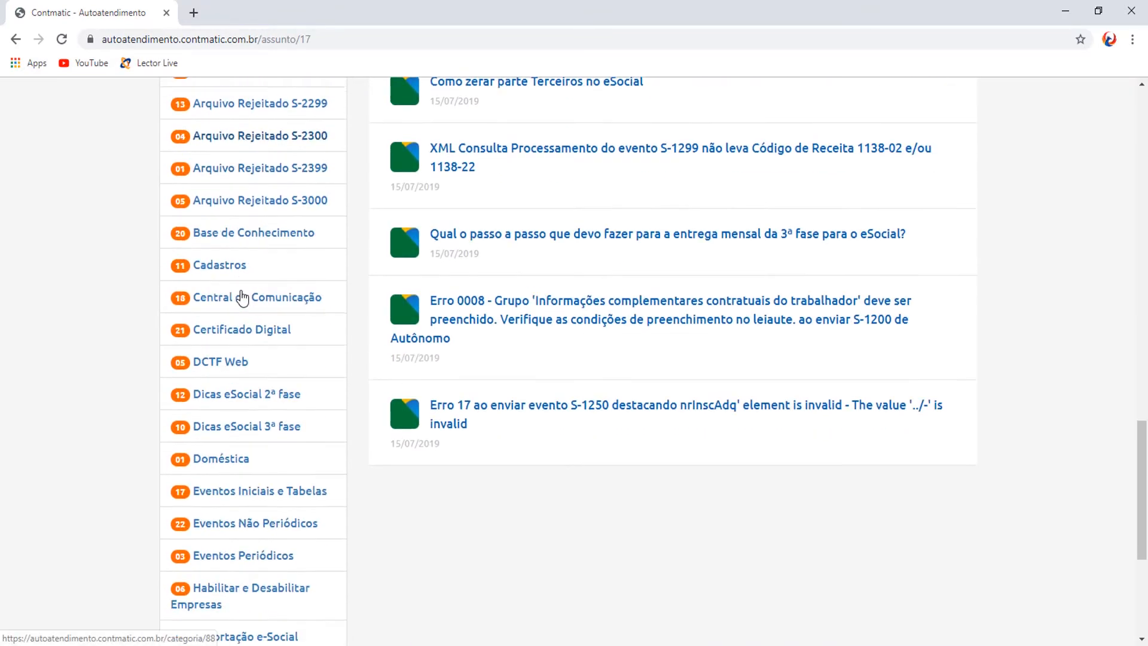
{"action": "scroll", "coordinate": [243, 295], "scroll_direction": "down", "scroll_amount": 3}
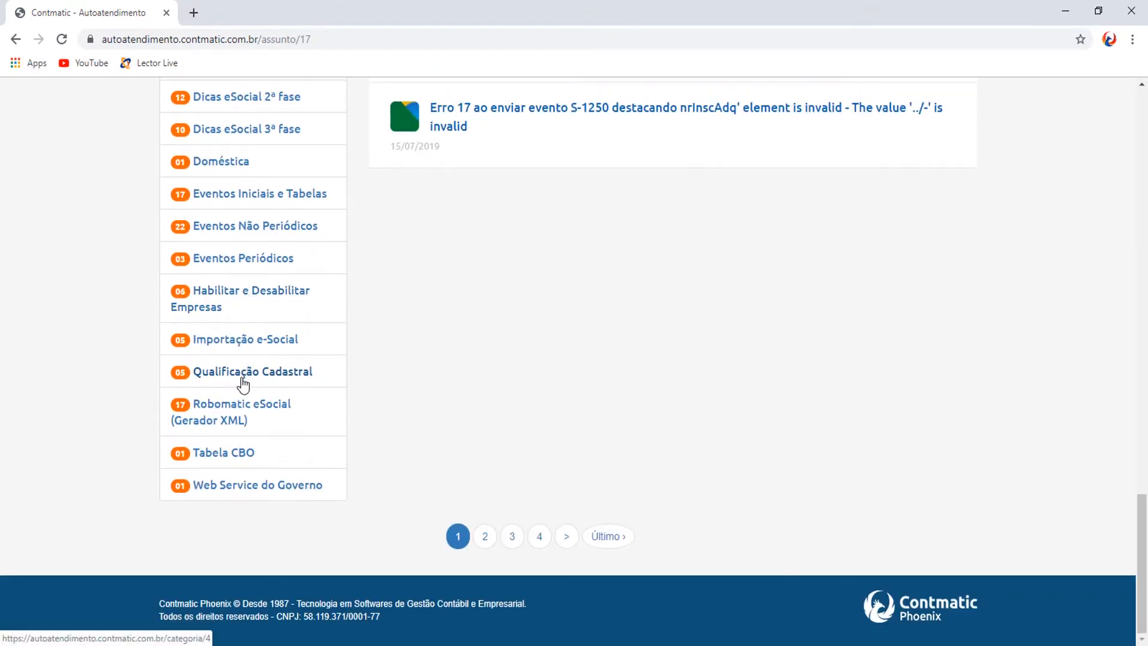
{"action": "left_click", "coordinate": [244, 379]}
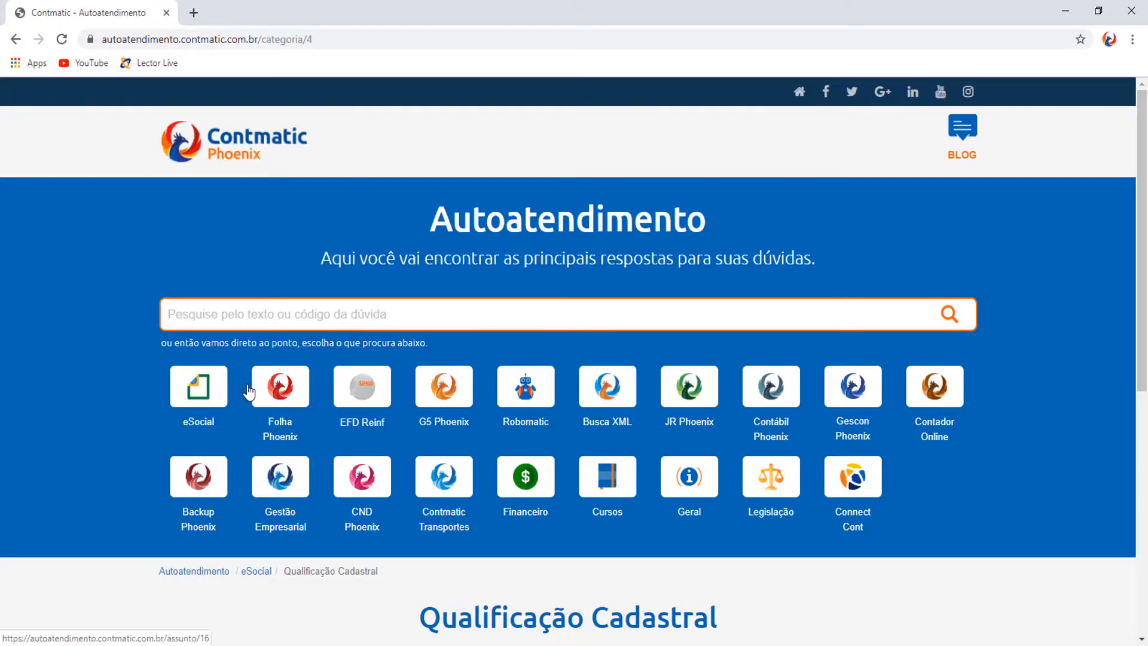
{"action": "scroll", "coordinate": [249, 383], "scroll_direction": "down", "scroll_amount": 5}
{"action": "scroll", "coordinate": [252, 393], "scroll_direction": "down", "scroll_amount": 3}
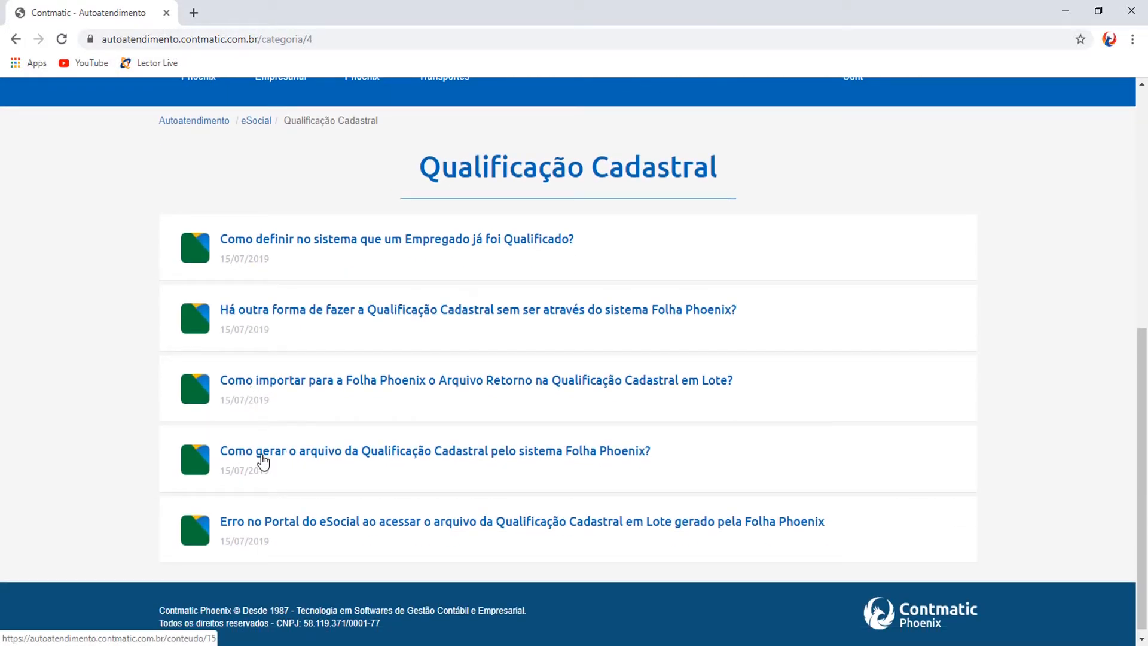
{"action": "left_click", "coordinate": [263, 460]}
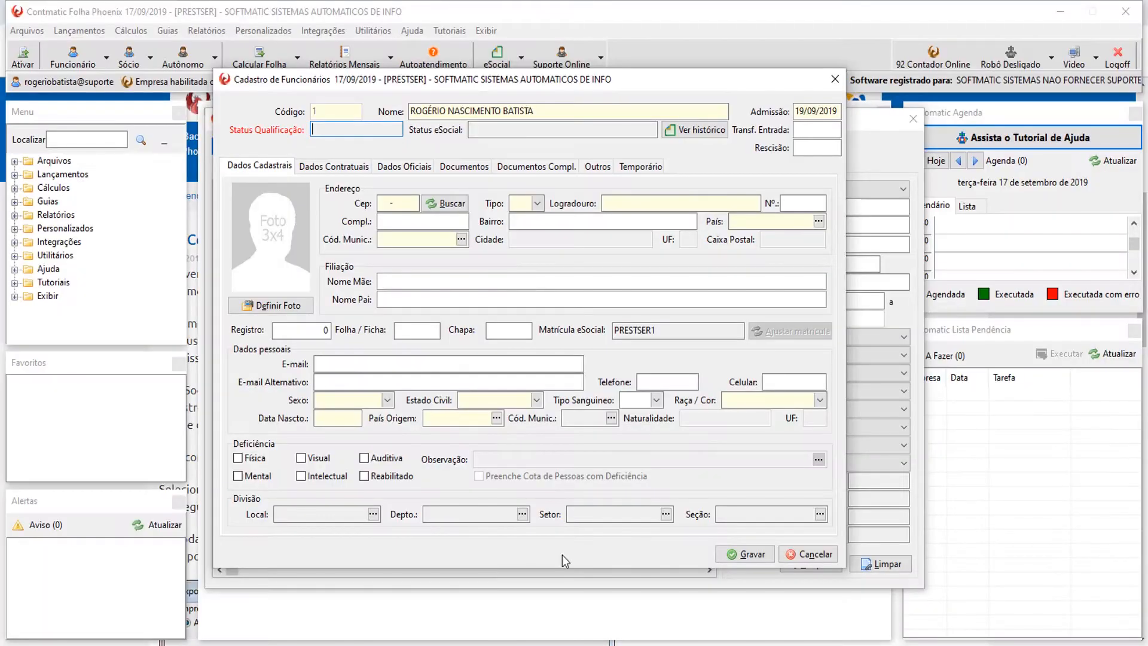
Open the eSocial XML file history from employee code 1's Status eSocial field.
{"action": "left_click", "coordinate": [495, 127]}
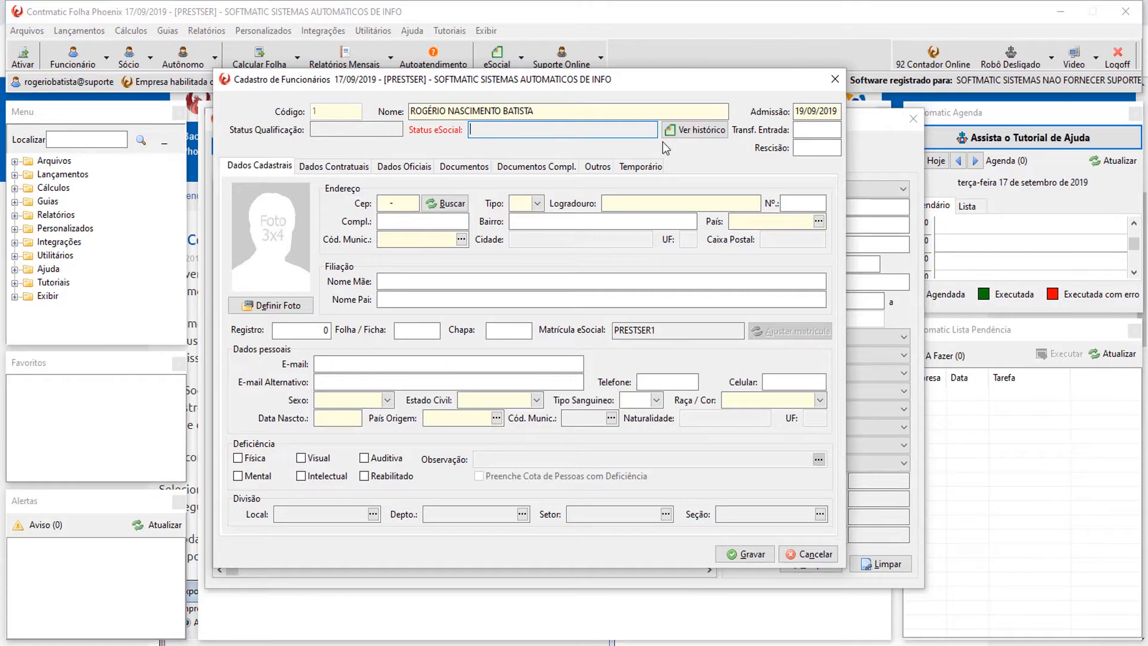
{"action": "left_click", "coordinate": [686, 130]}
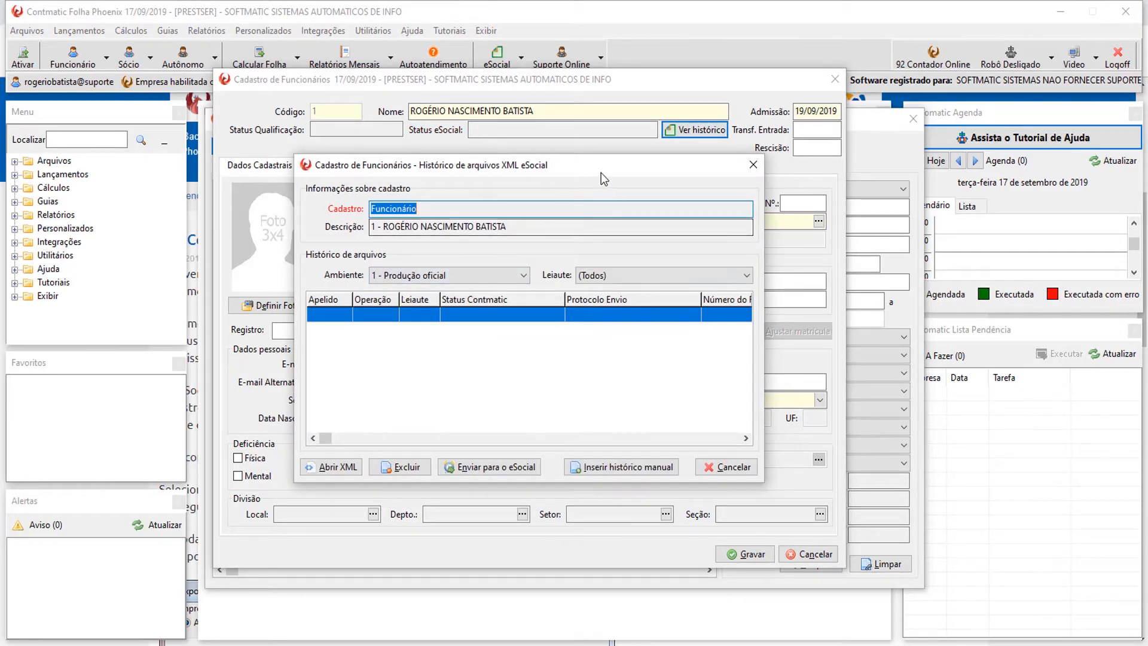
Move the XML history window aside, close it, and return to the Transf. Entrada field.
{"action": "left_click_drag", "start_coordinate": [601, 169], "coordinate": [605, 203]}
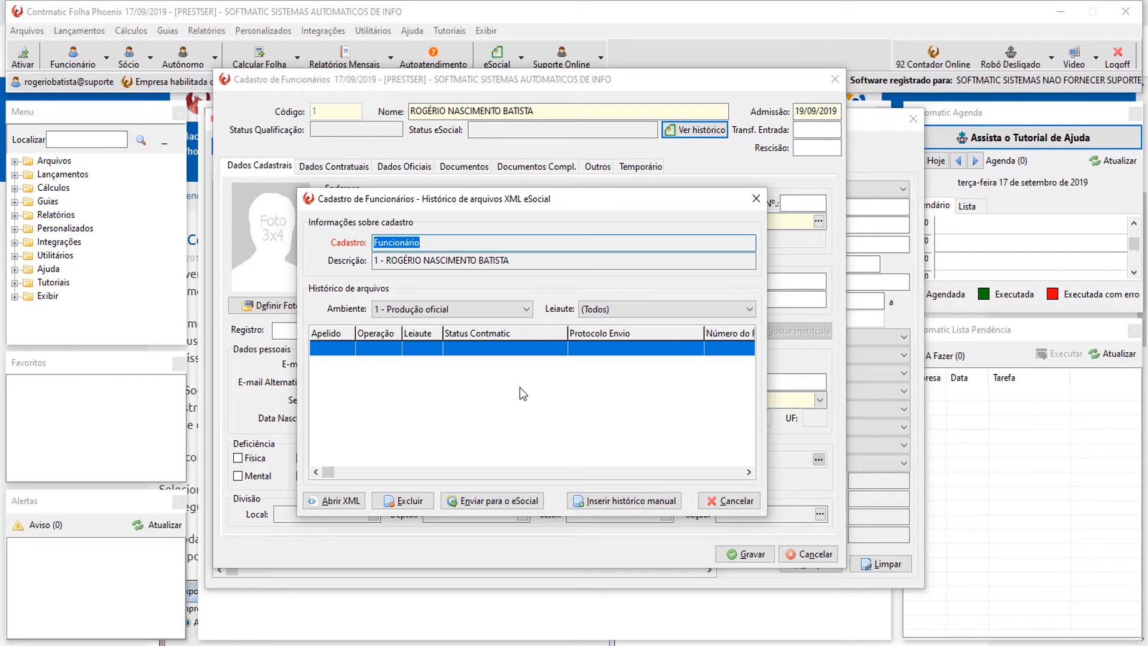
{"action": "left_click", "coordinate": [756, 199]}
{"action": "left_click", "coordinate": [799, 130]}
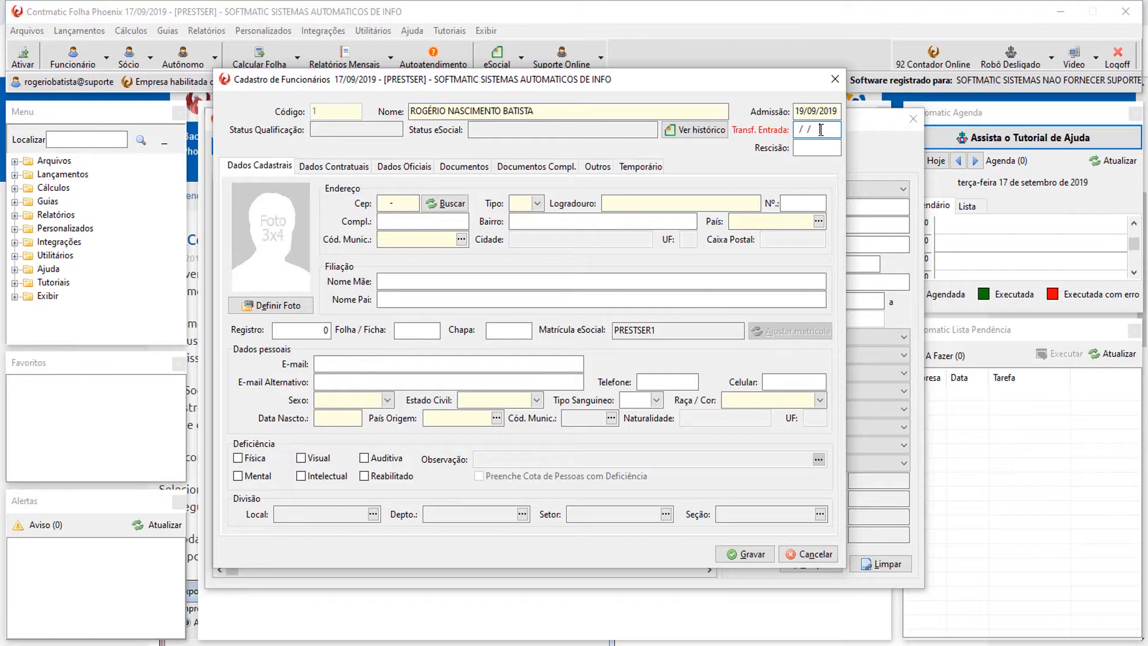
{"action": "left_click", "coordinate": [817, 149]}
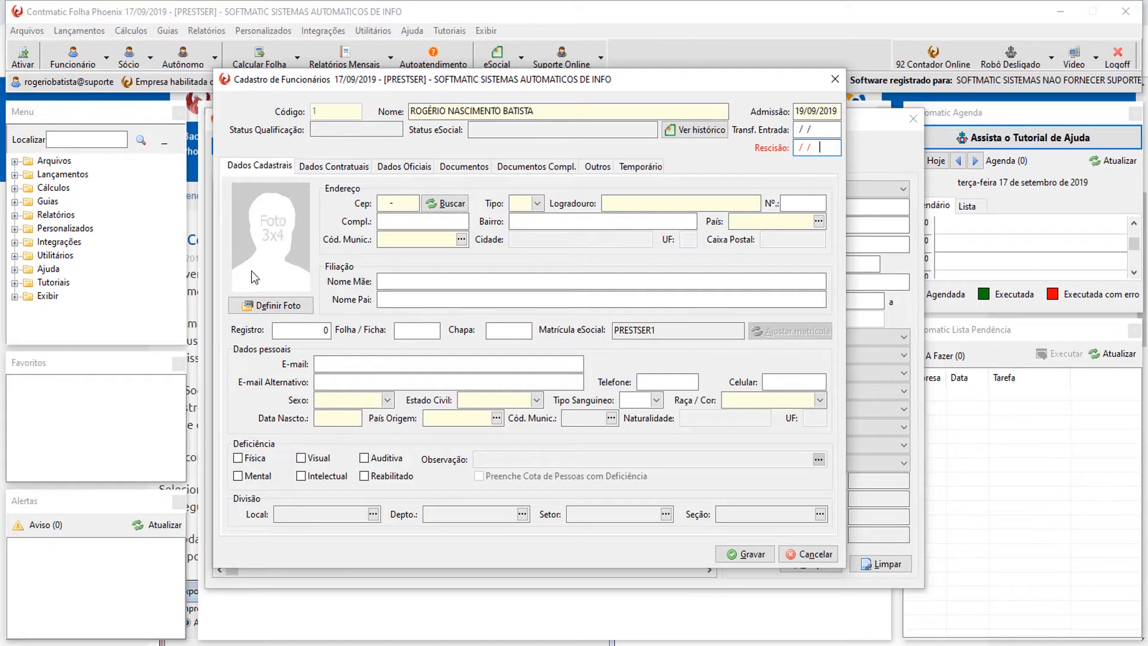
Load the eu 1 picture from C:\Foto colaborador as the employee's photo.
{"action": "left_click", "coordinate": [277, 312]}
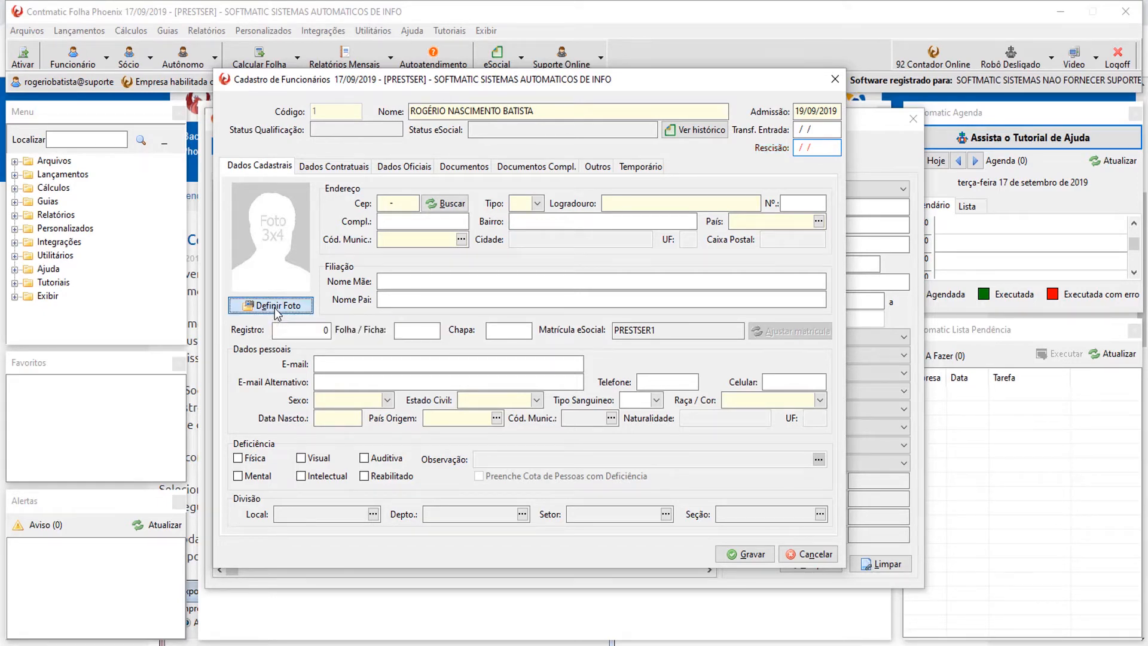
{"action": "left_click", "coordinate": [251, 338]}
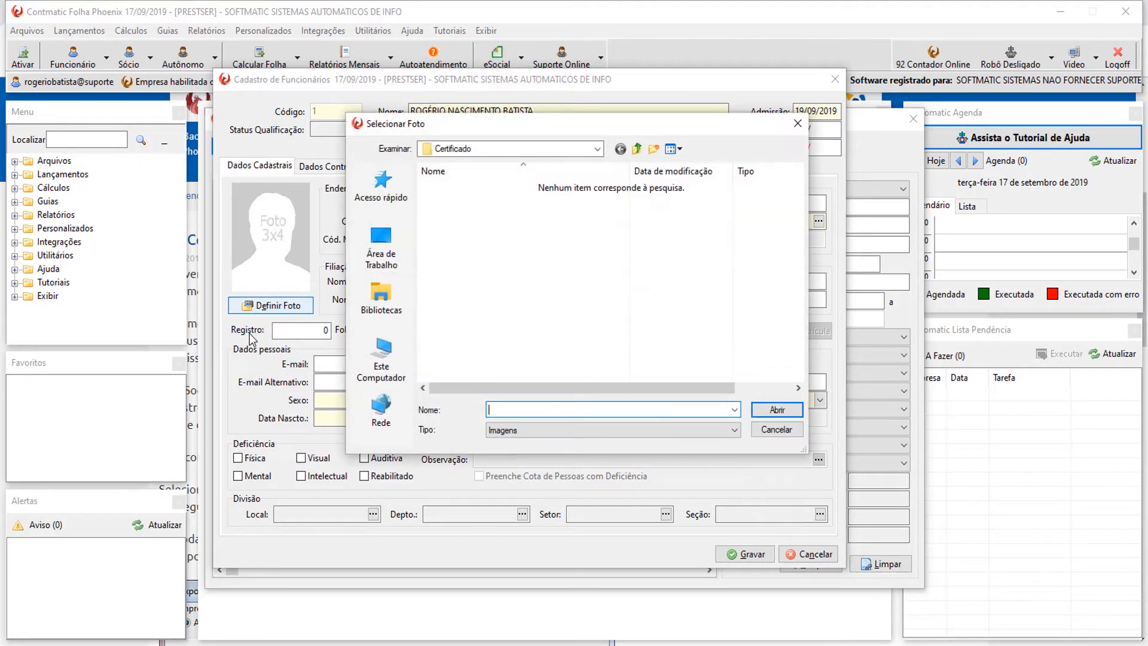
{"action": "left_click", "coordinate": [395, 317]}
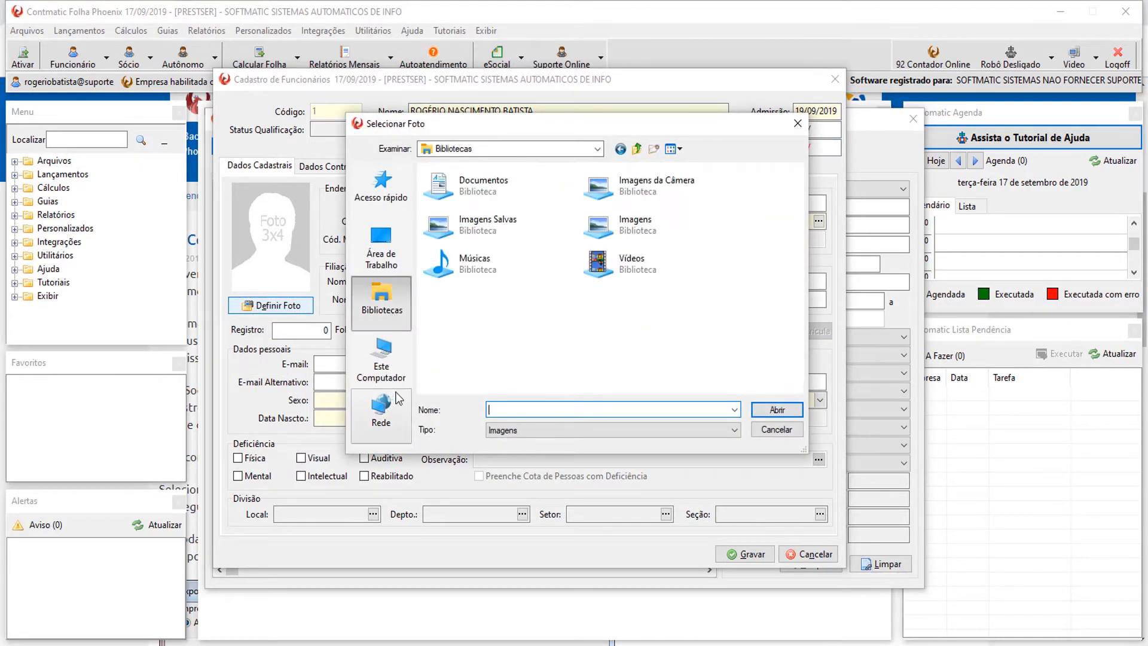
{"action": "left_click", "coordinate": [388, 368]}
{"action": "double_click", "coordinate": [490, 375]}
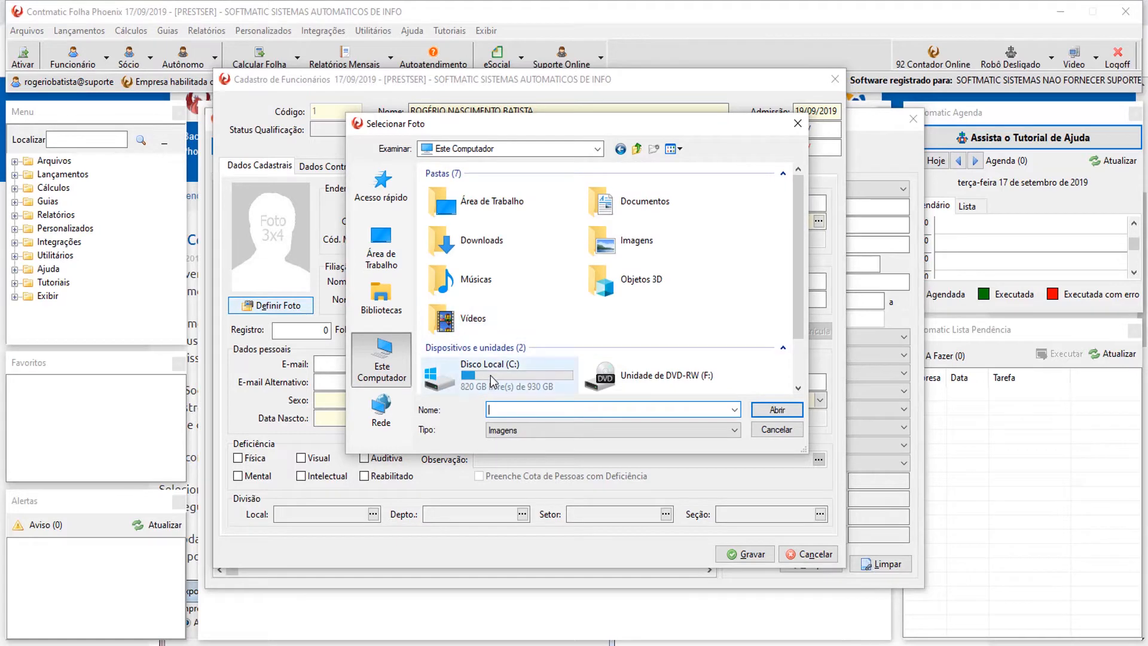
{"action": "scroll", "coordinate": [462, 308], "scroll_direction": "down", "scroll_amount": 2}
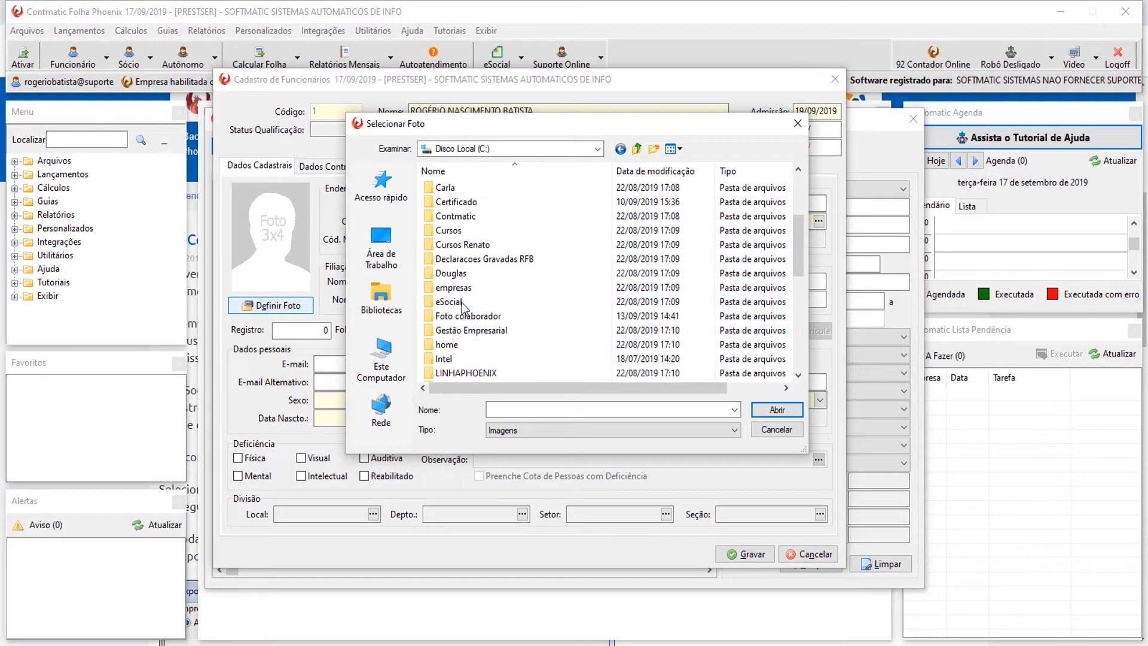
{"action": "double_click", "coordinate": [467, 320]}
{"action": "left_click", "coordinate": [451, 229]}
{"action": "double_click", "coordinate": [452, 229]}
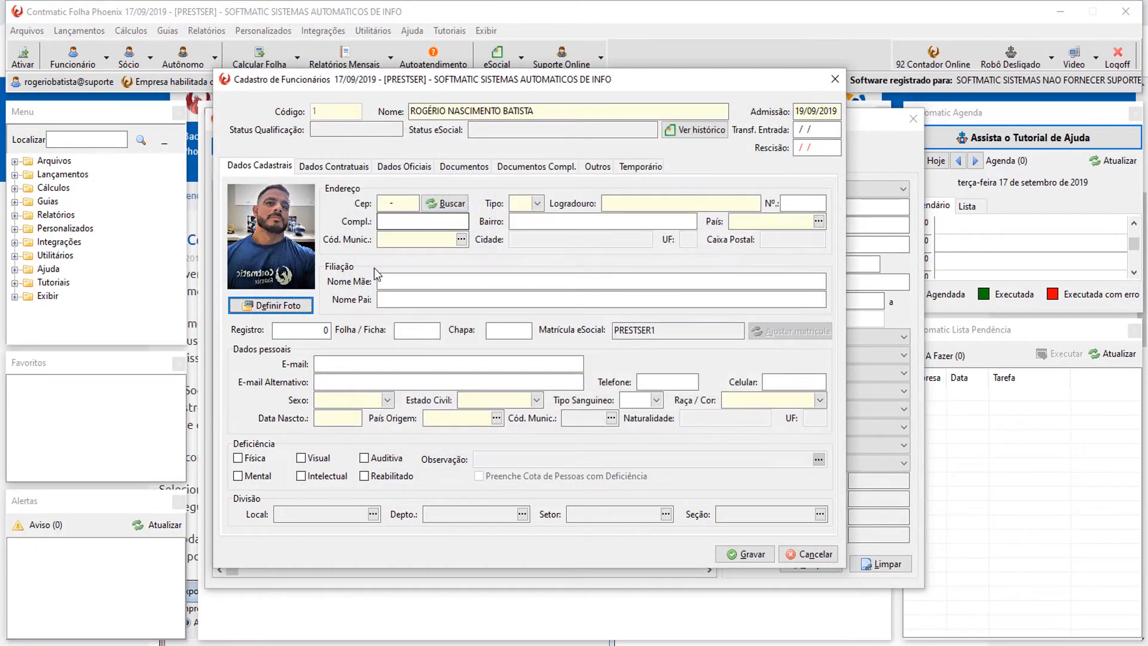
{"action": "left_click", "coordinate": [402, 204]}
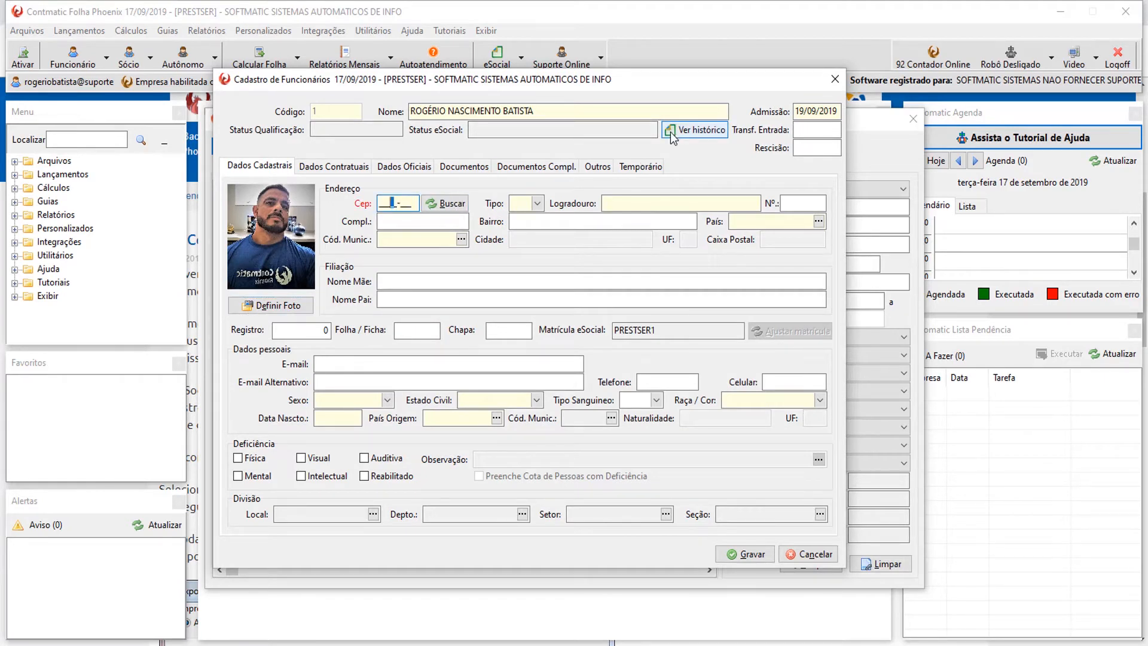
{"action": "left_click", "coordinate": [445, 206]}
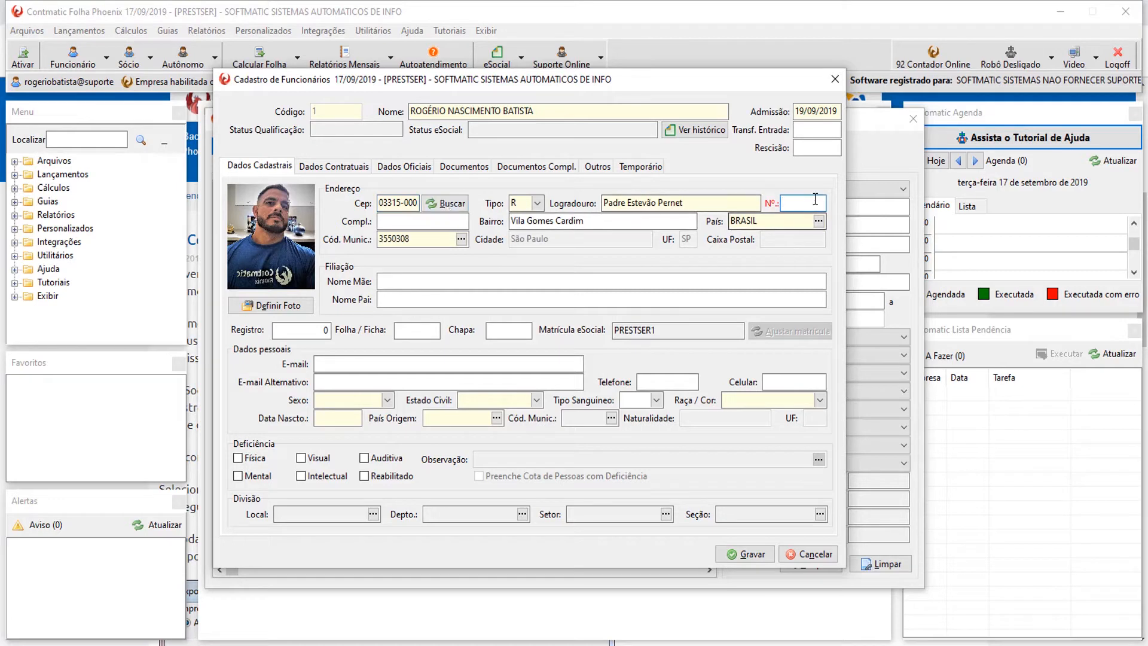
{"action": "left_click", "coordinate": [518, 284]}
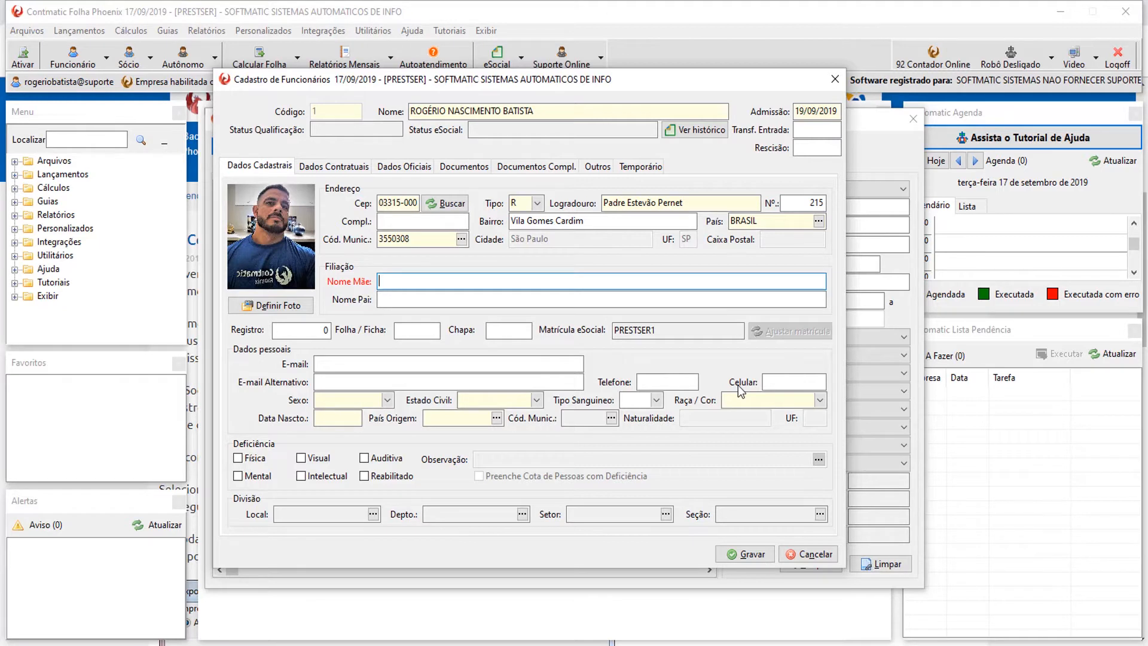
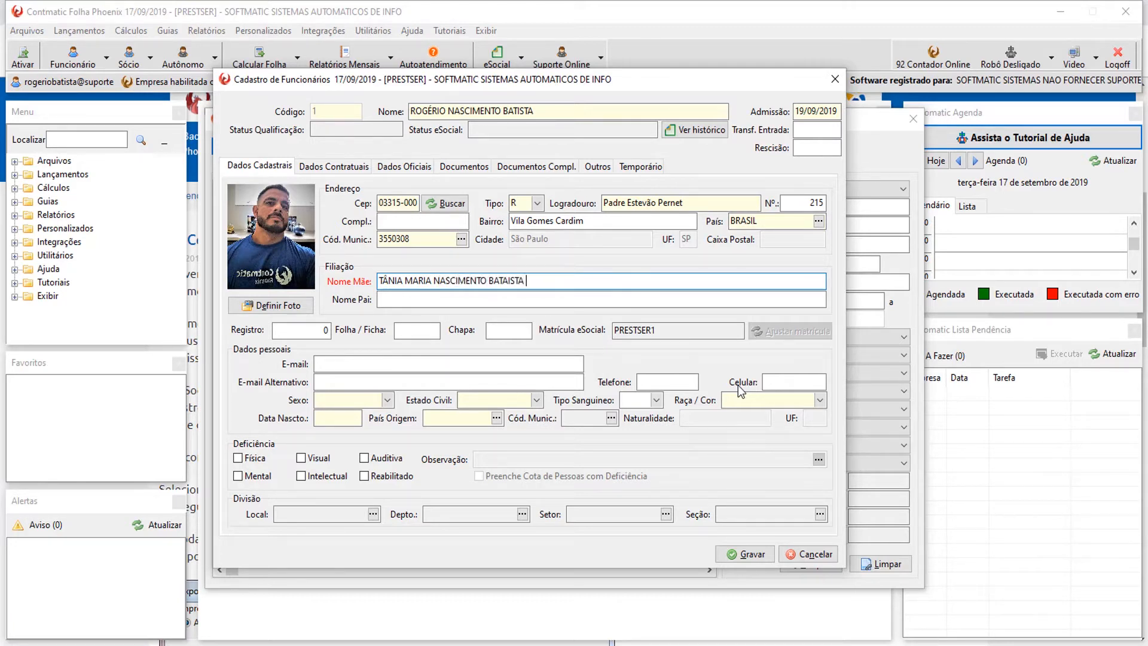
Enter the mother's and father's full names in Nome Mãe and Nome Pai, correcting typos.
{"action": "key", "text": "Tab"}
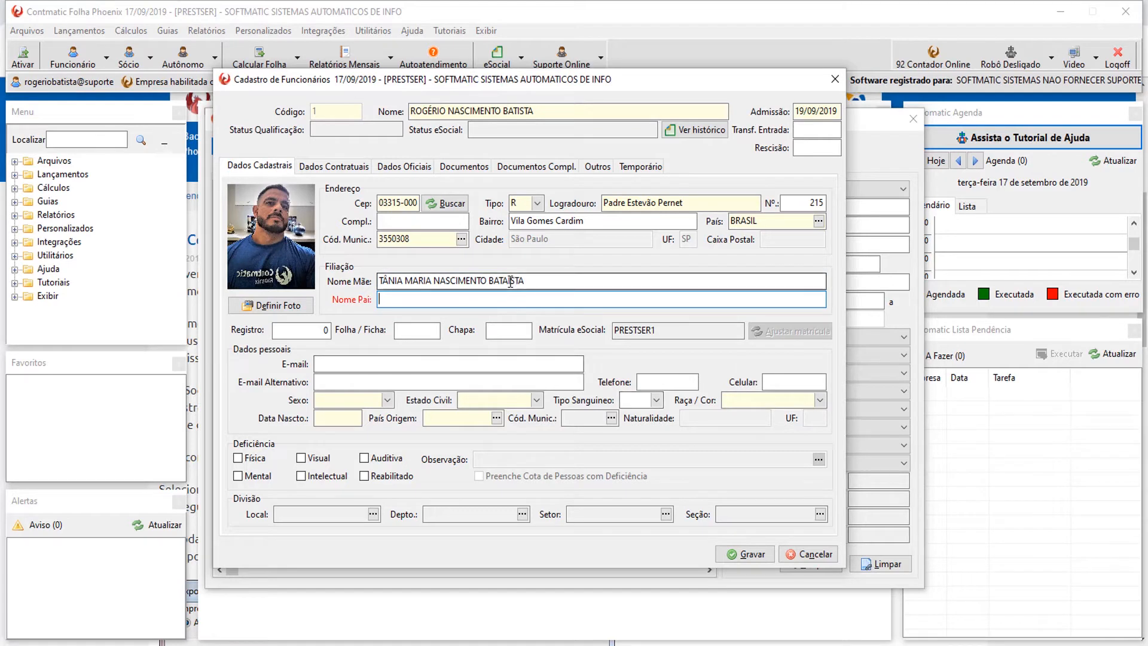
{"action": "left_click", "coordinate": [510, 281]}
{"action": "key", "text": "BackSpace"}
{"action": "type", "text": "H´LCIO"}
{"action": "key", "text": "BackSpace"}
{"action": "key", "text": "BackSpace"}
{"action": "key", "text": "BackSpace"}
{"action": "key", "text": "BackSpace"}
{"action": "key", "text": "BackSpace"}
{"action": "key", "text": "BackSpace"}
{"action": "key", "text": "Tab"}
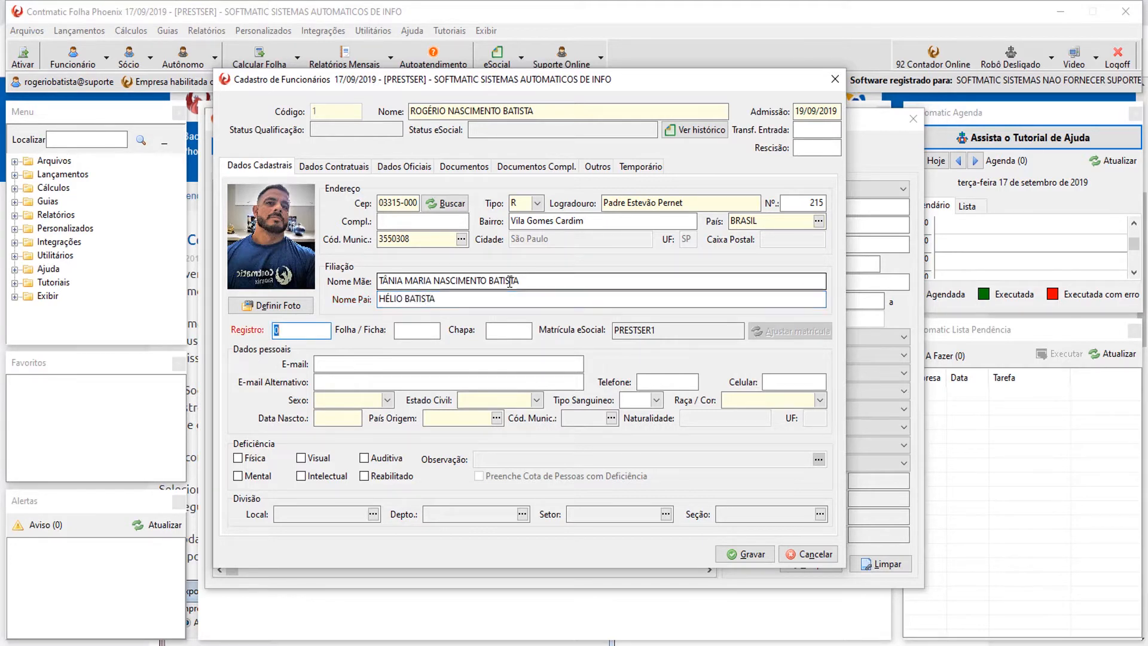
{"action": "left_click", "coordinate": [432, 333]}
{"action": "left_click", "coordinate": [519, 332]}
{"action": "left_click", "coordinate": [421, 335]}
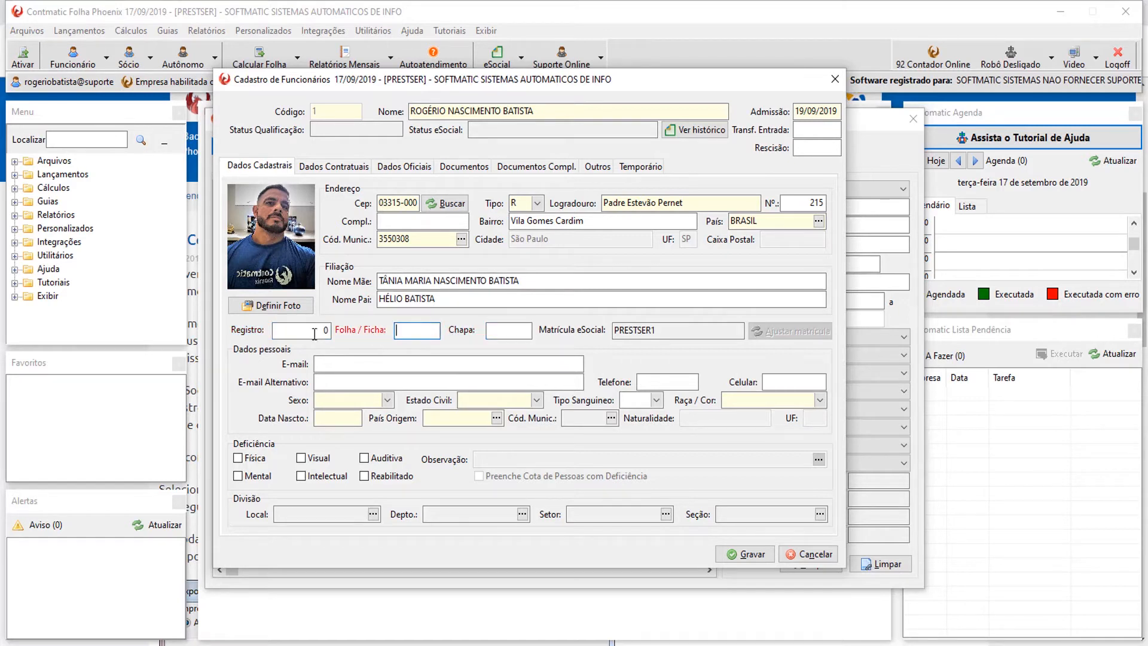
{"action": "left_click", "coordinate": [309, 335]}
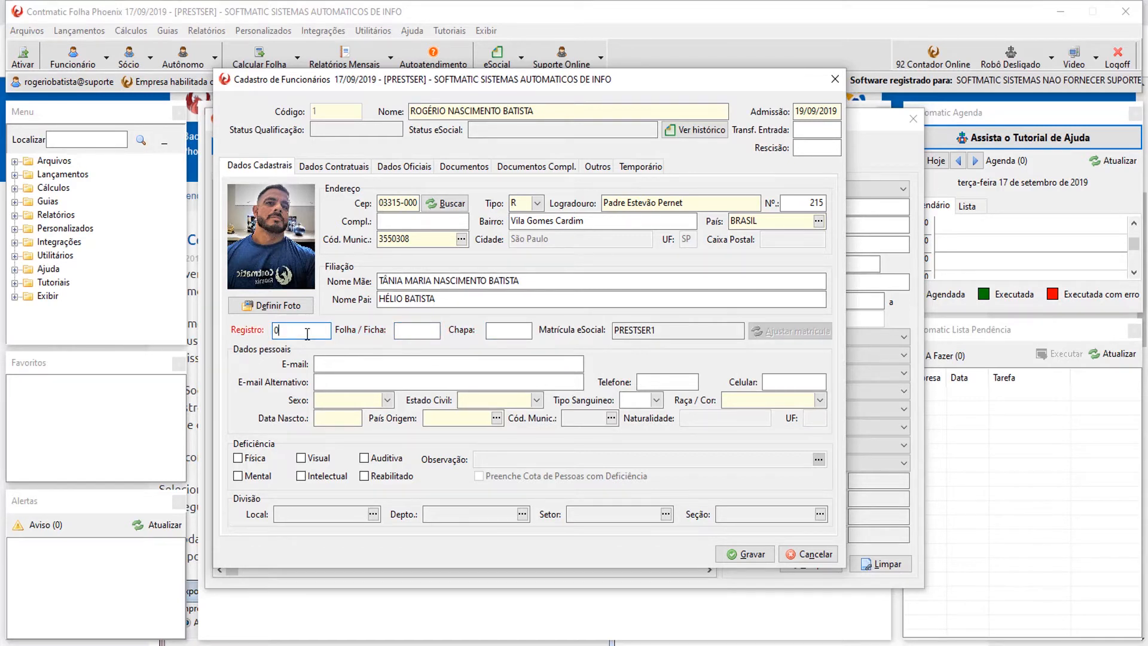
{"action": "left_click", "coordinate": [428, 328]}
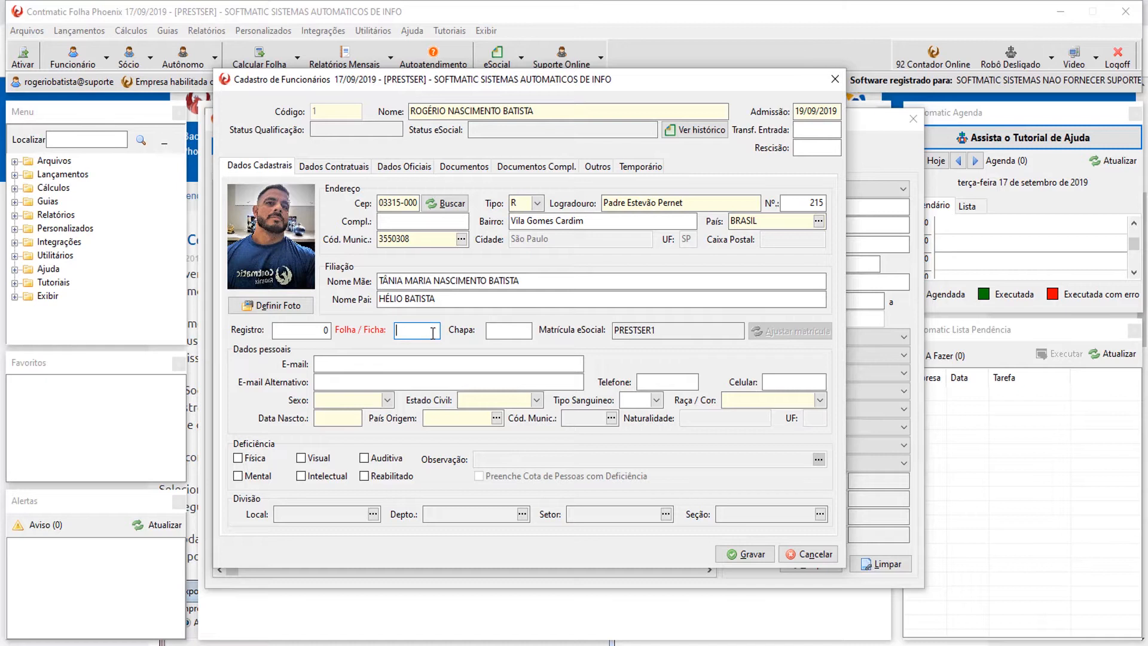
{"action": "left_click", "coordinate": [323, 331]}
{"action": "left_click", "coordinate": [398, 332]}
{"action": "left_click", "coordinate": [511, 333]}
{"action": "left_click", "coordinate": [518, 335]}
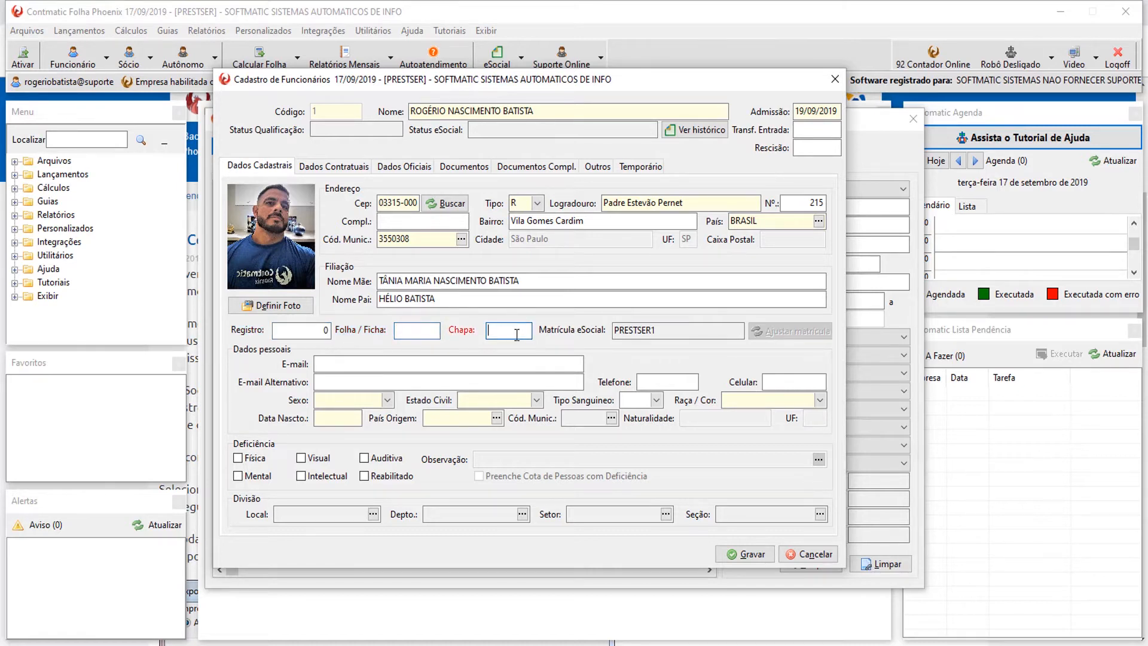
{"action": "double_click", "coordinate": [656, 332]}
{"action": "left_click", "coordinate": [666, 330]}
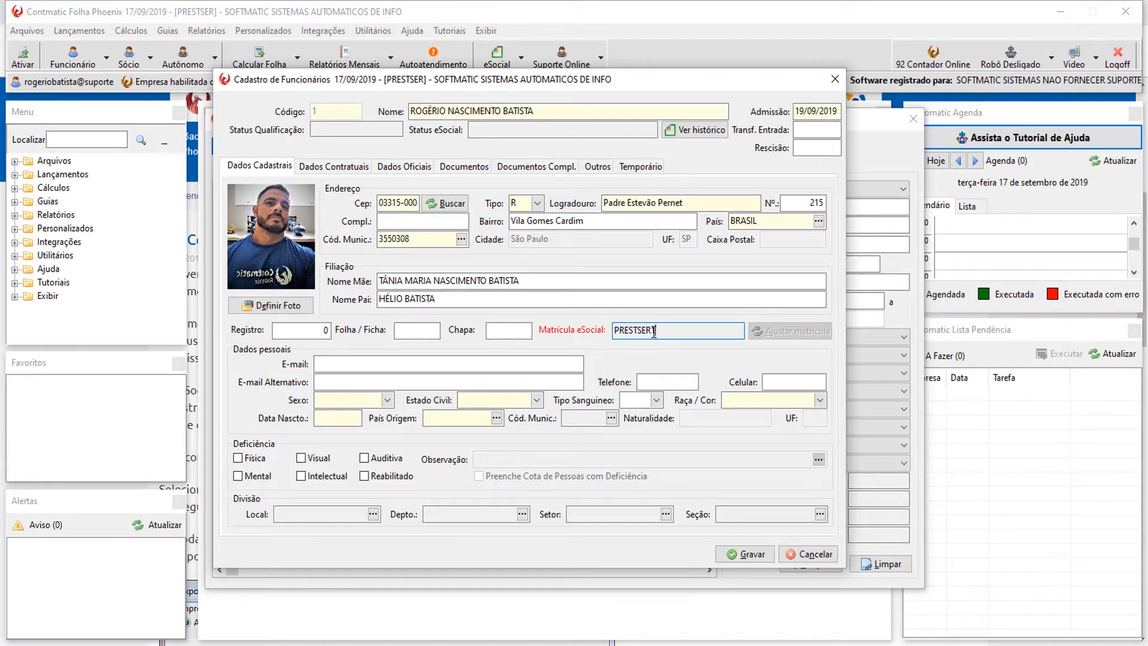
{"action": "left_click_drag", "start_coordinate": [648, 332], "coordinate": [593, 337]}
{"action": "left_click_drag", "start_coordinate": [661, 331], "coordinate": [651, 331]}
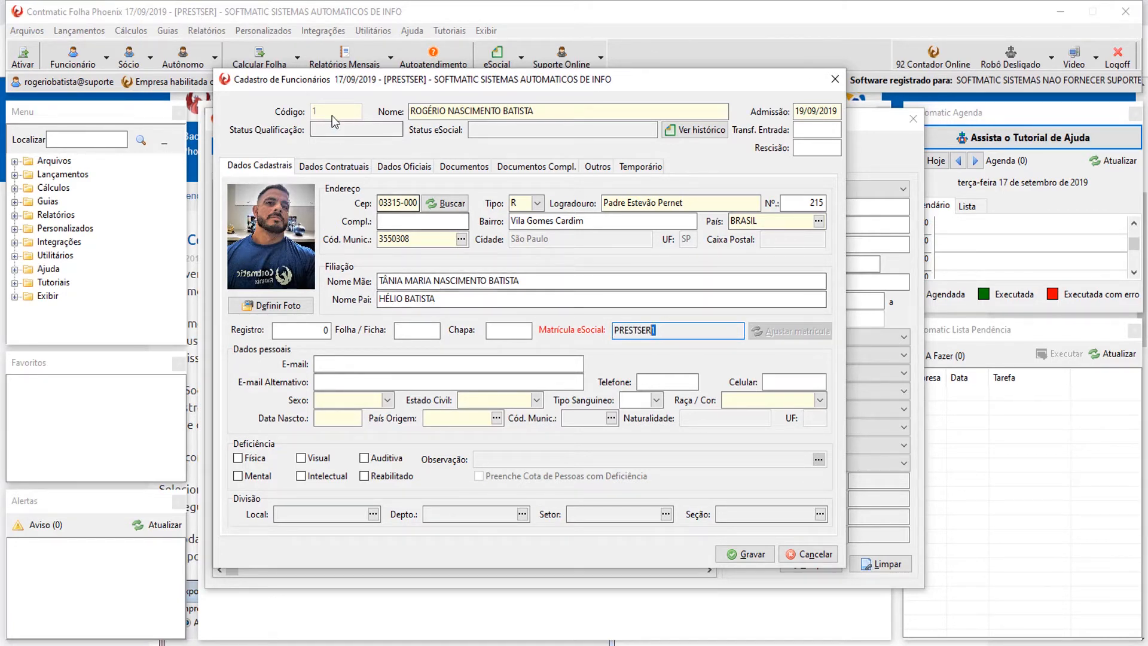
Enter the employee's e-mail address on Dados Cadastrais.
{"action": "left_click", "coordinate": [430, 362]}
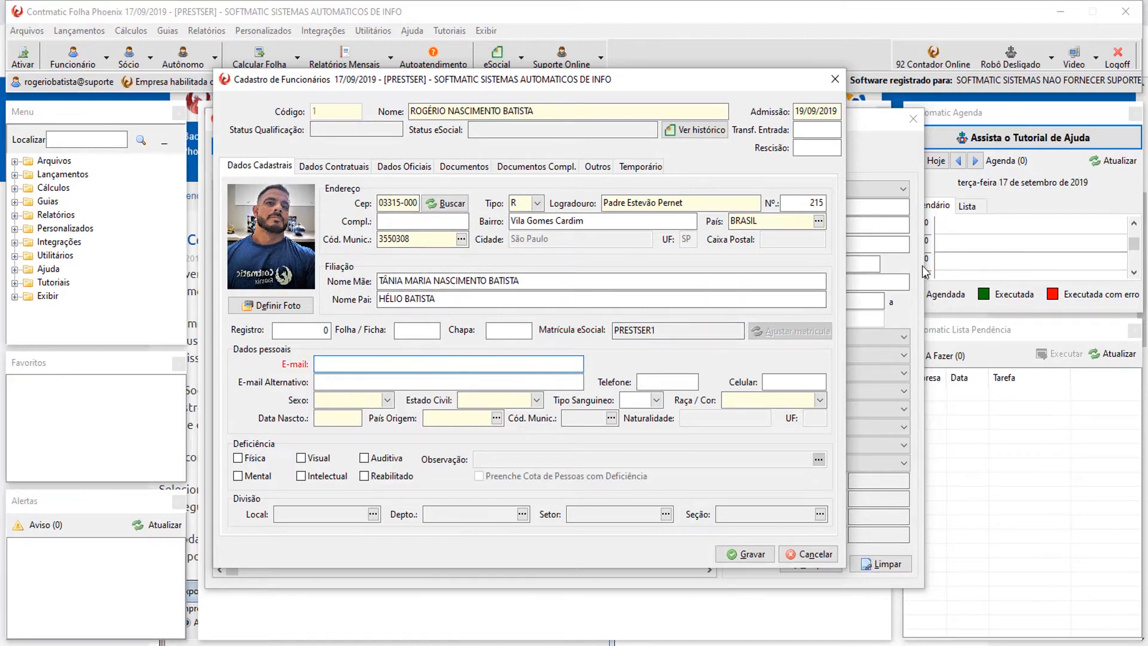
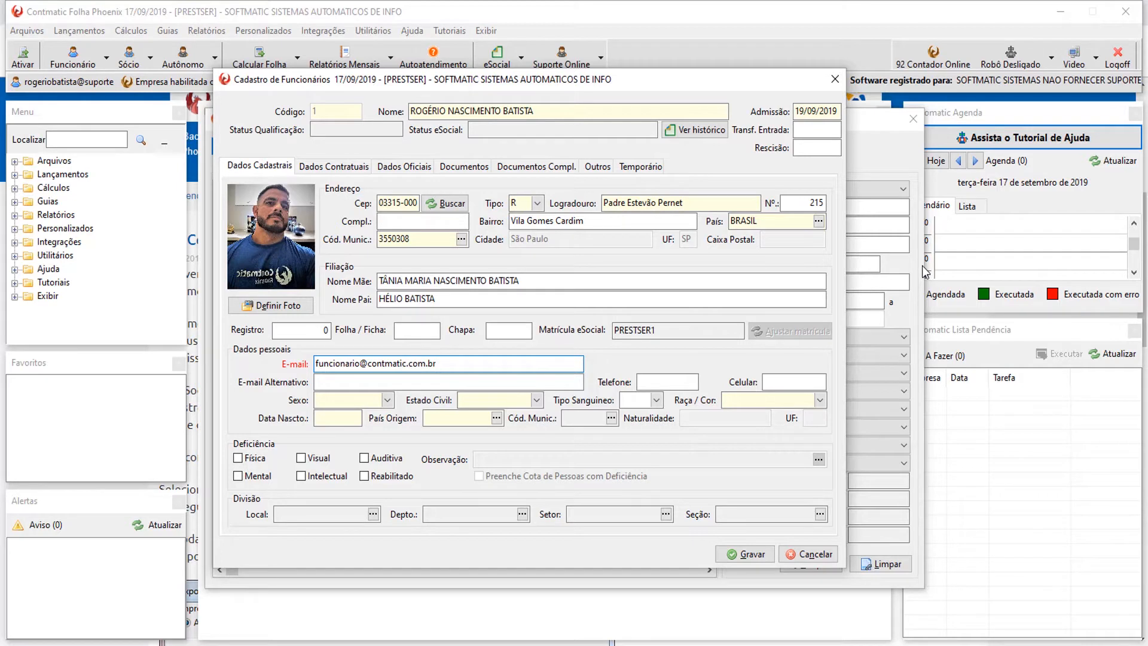
{"action": "key", "text": "Tab"}
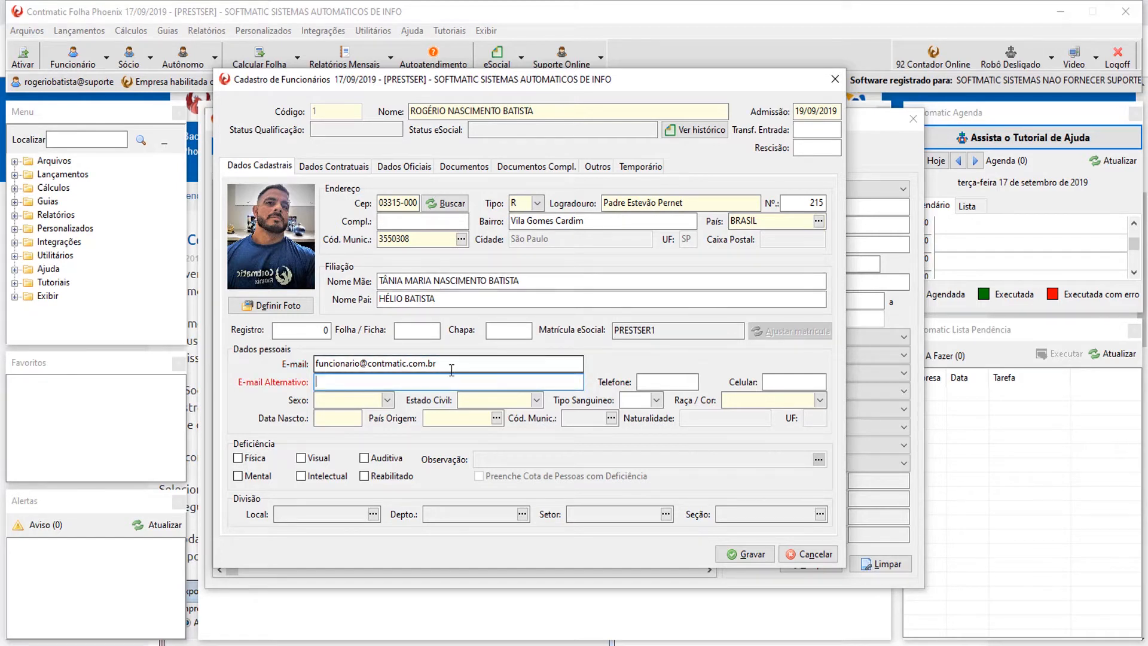
Set sex to 1 - Masculino and marital status to 2 - Casado(a).
{"action": "left_click", "coordinate": [358, 399]}
{"action": "left_click", "coordinate": [354, 415]}
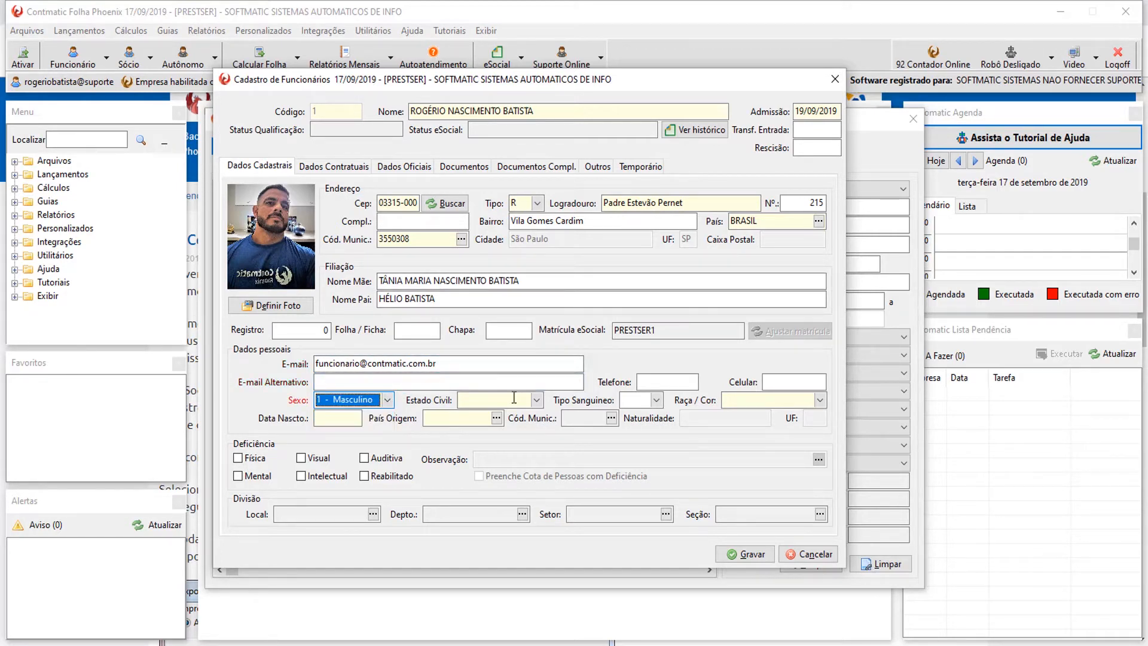
{"action": "left_click", "coordinate": [499, 400]}
{"action": "left_click", "coordinate": [501, 426]}
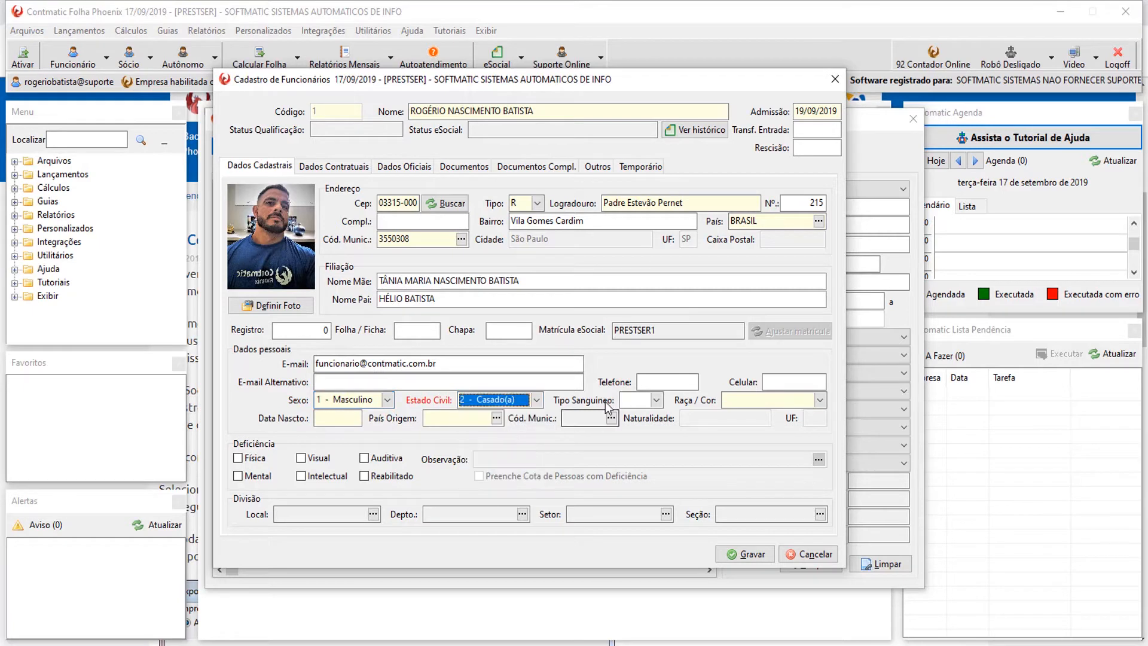
Fill in the landline phone number with its area code.
{"action": "left_click", "coordinate": [682, 381]}
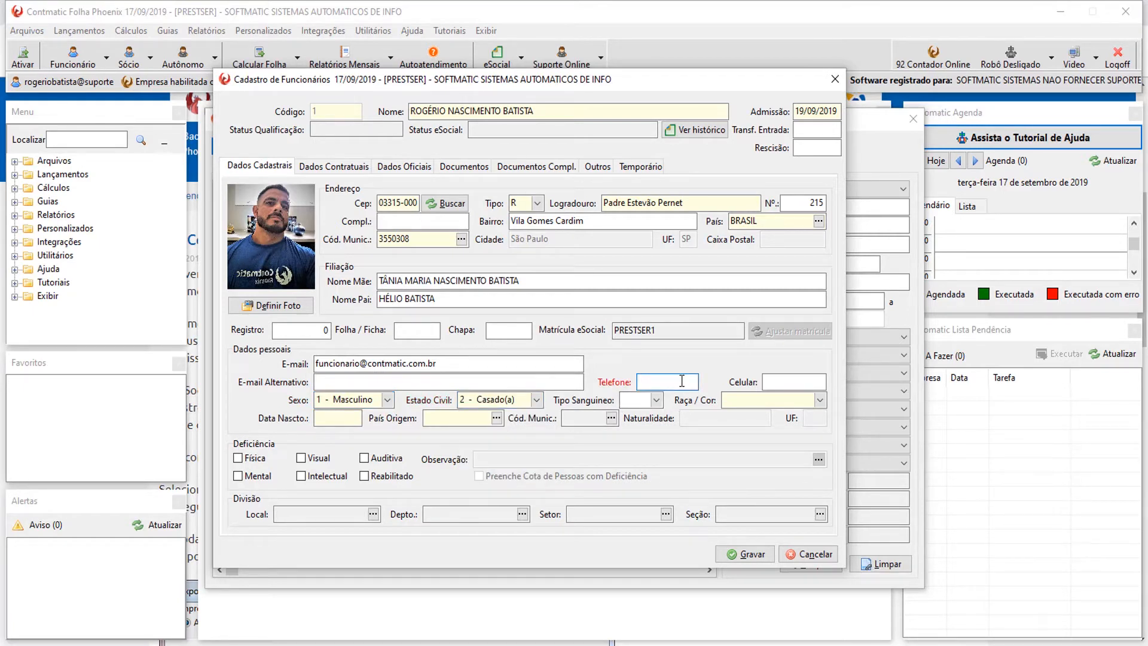
{"action": "key", "text": "Home"}
{"action": "key", "text": "End"}
{"action": "key", "text": "Tab"}
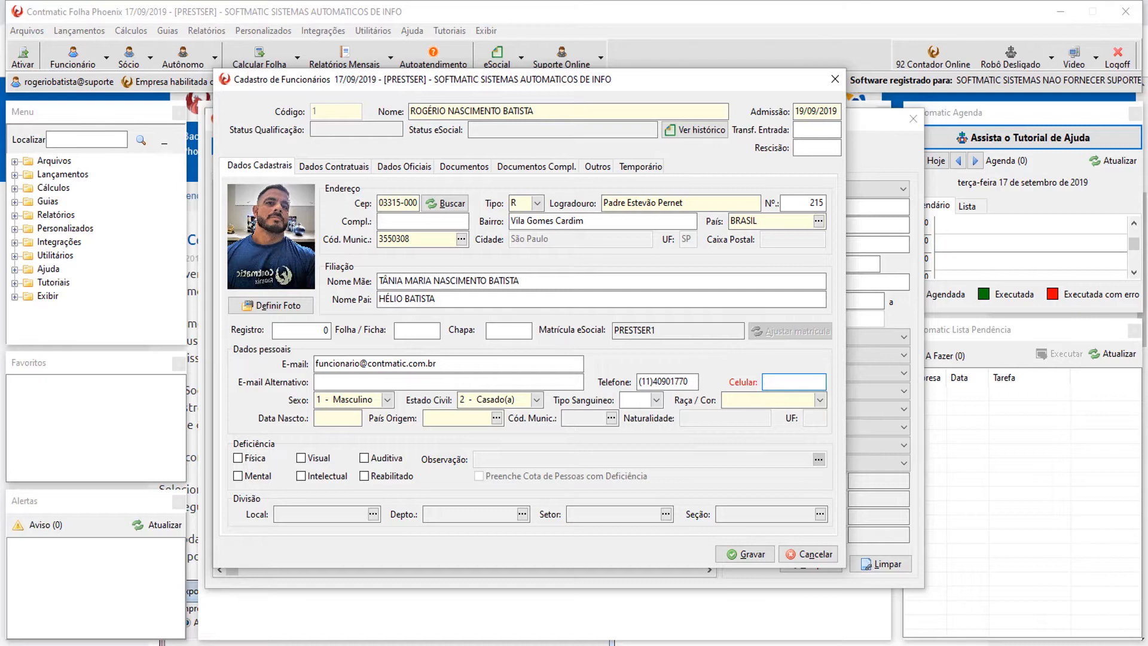
{"action": "double_click", "coordinate": [694, 381]}
{"action": "left_click", "coordinate": [789, 383]}
Set the birth date to 30/11/1979.
{"action": "left_click", "coordinate": [335, 418]}
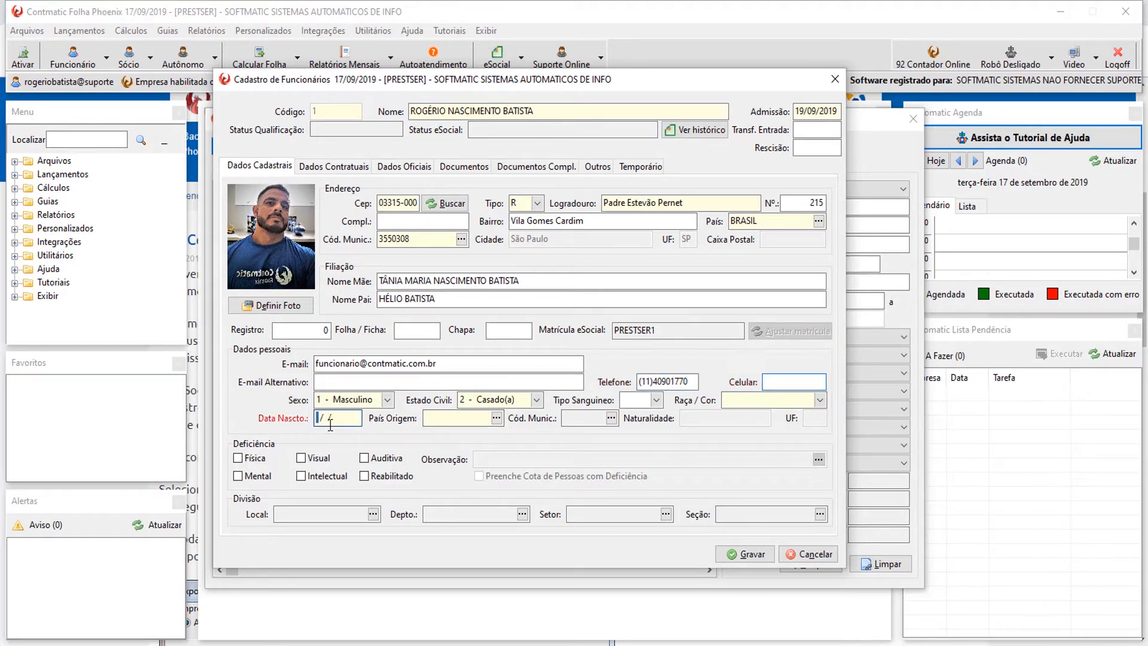
{"action": "type", "text": "30111979"}
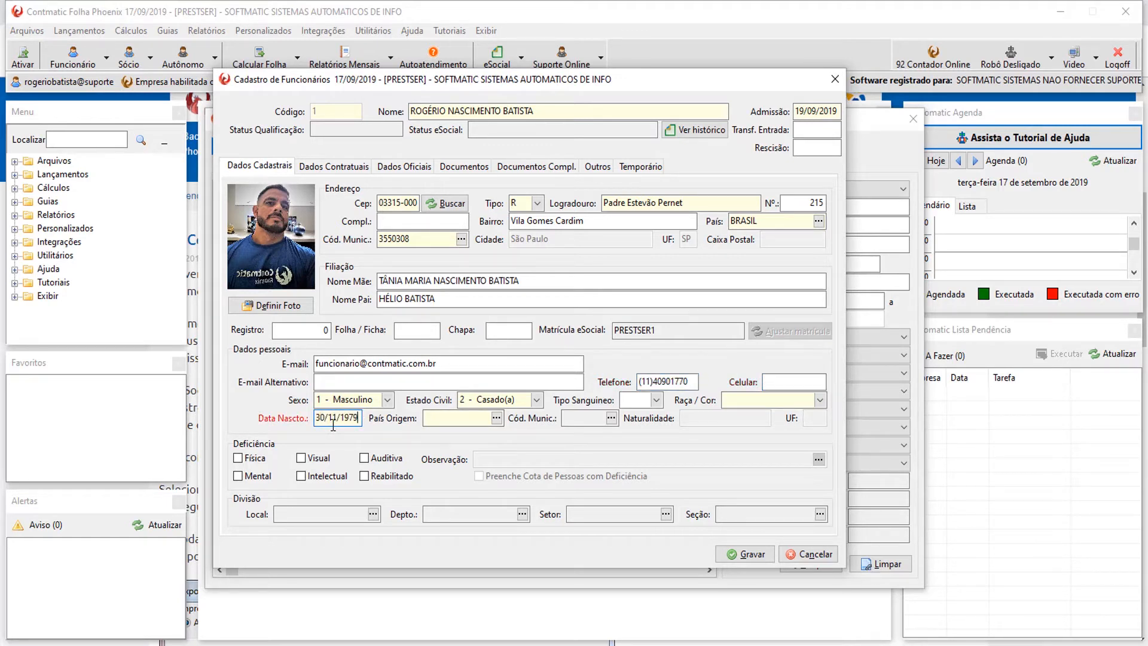
{"action": "key", "text": "Tab"}
Set the country of origin to BRASIL via the country lookup.
{"action": "key", "text": "F2"}
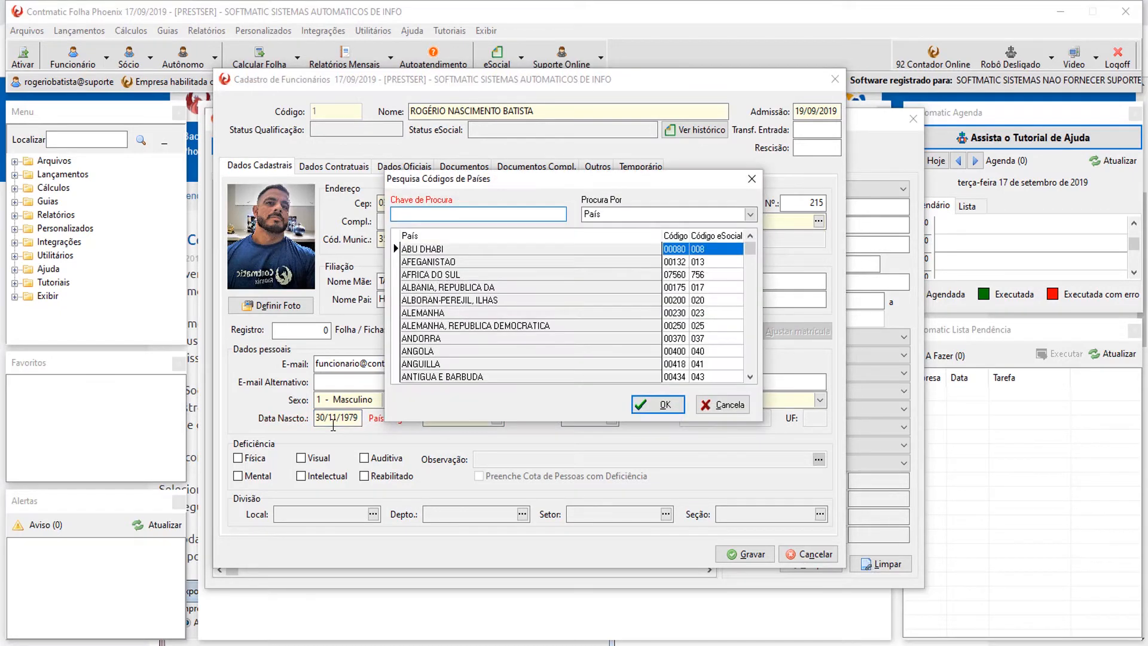
{"action": "type", "text": "brita"}
{"action": "key", "text": "BackSpace"}
{"action": "key", "text": "BackSpace"}
{"action": "type", "text": "a"}
{"action": "left_click", "coordinate": [664, 405]}
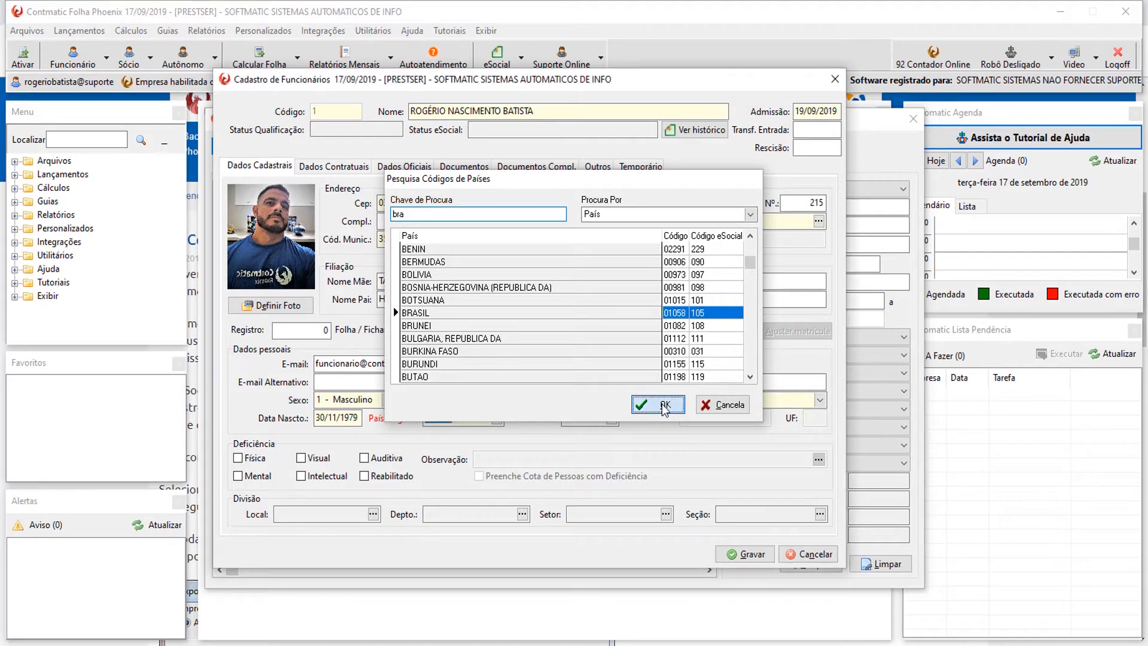
Set birthplace São Paulo (3550308) and Raça/Cor 2 - Branca, leaving physical disability unmarked.
{"action": "left_click", "coordinate": [611, 421]}
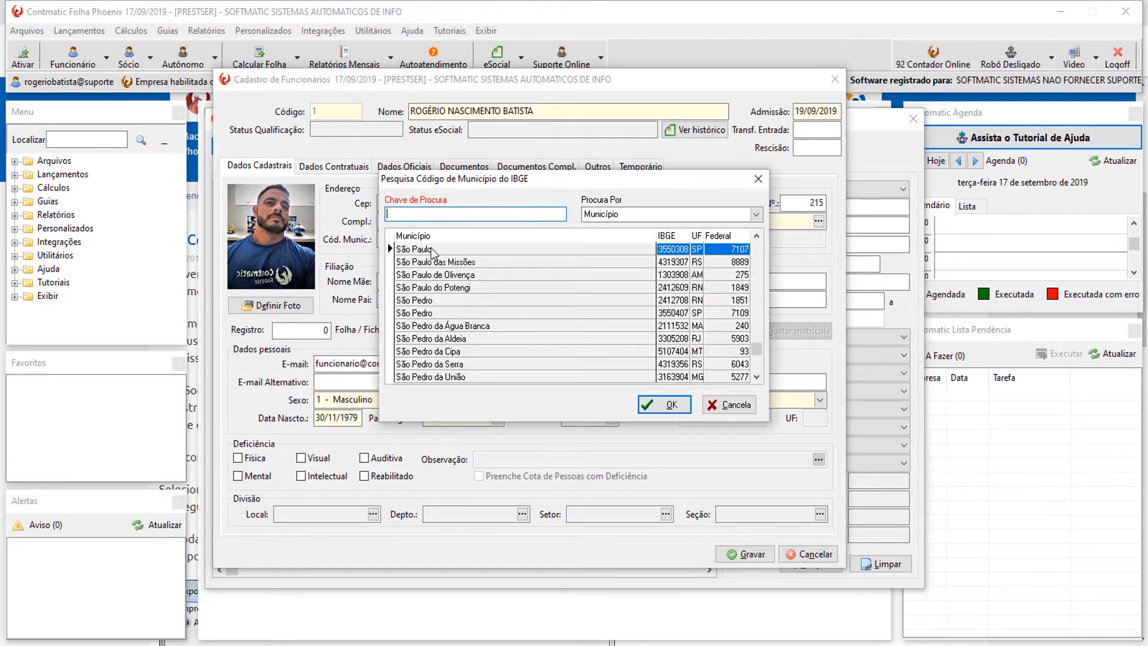
{"action": "double_click", "coordinate": [431, 249]}
{"action": "left_click", "coordinate": [782, 401]}
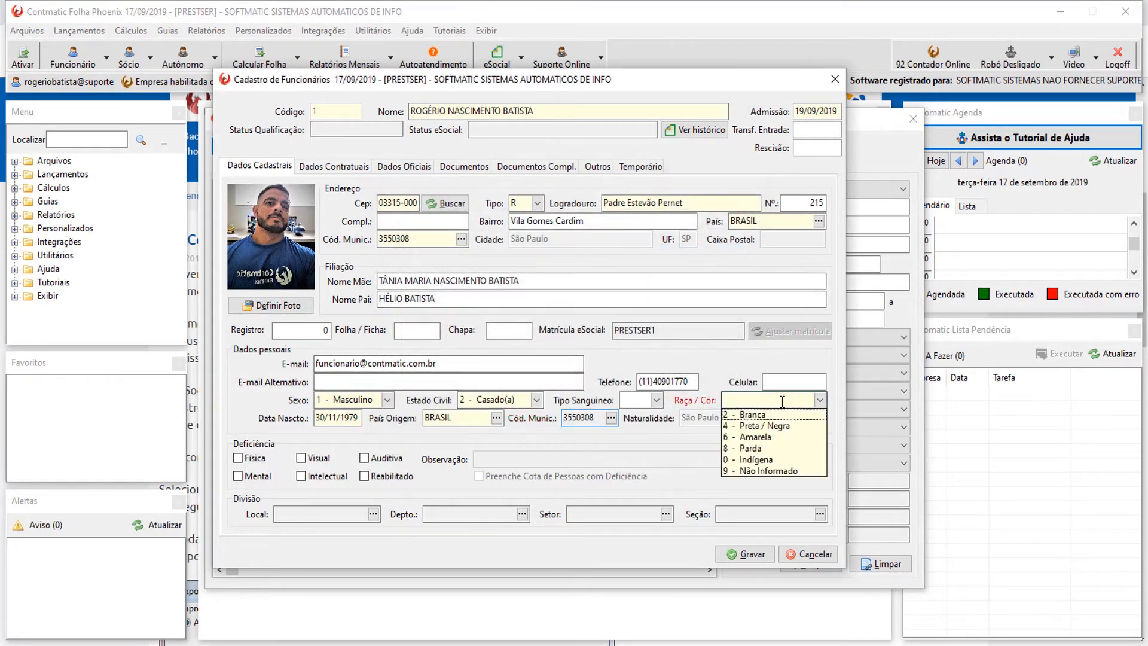
{"action": "left_click", "coordinate": [754, 415]}
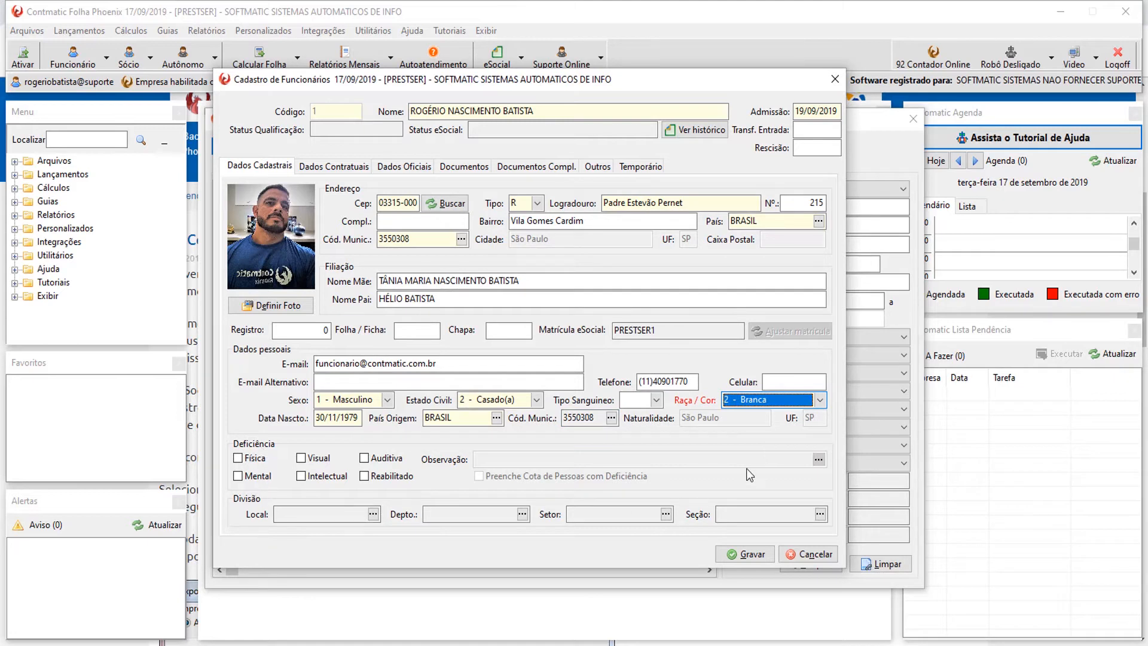
{"action": "left_click", "coordinate": [248, 460]}
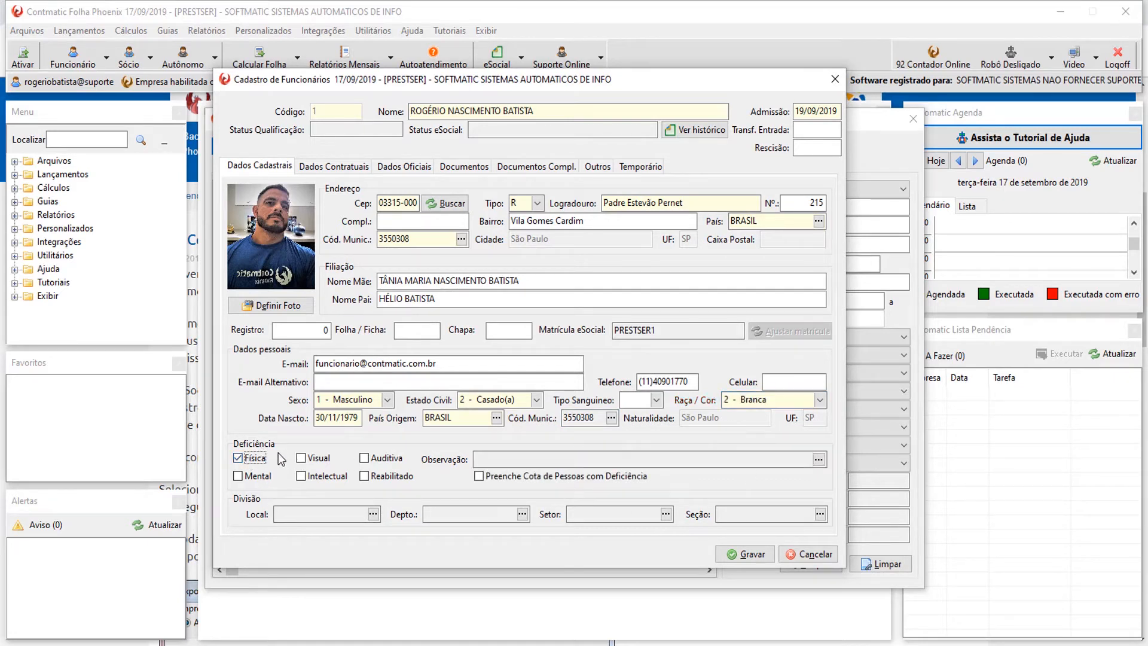
{"action": "left_click", "coordinate": [251, 459]}
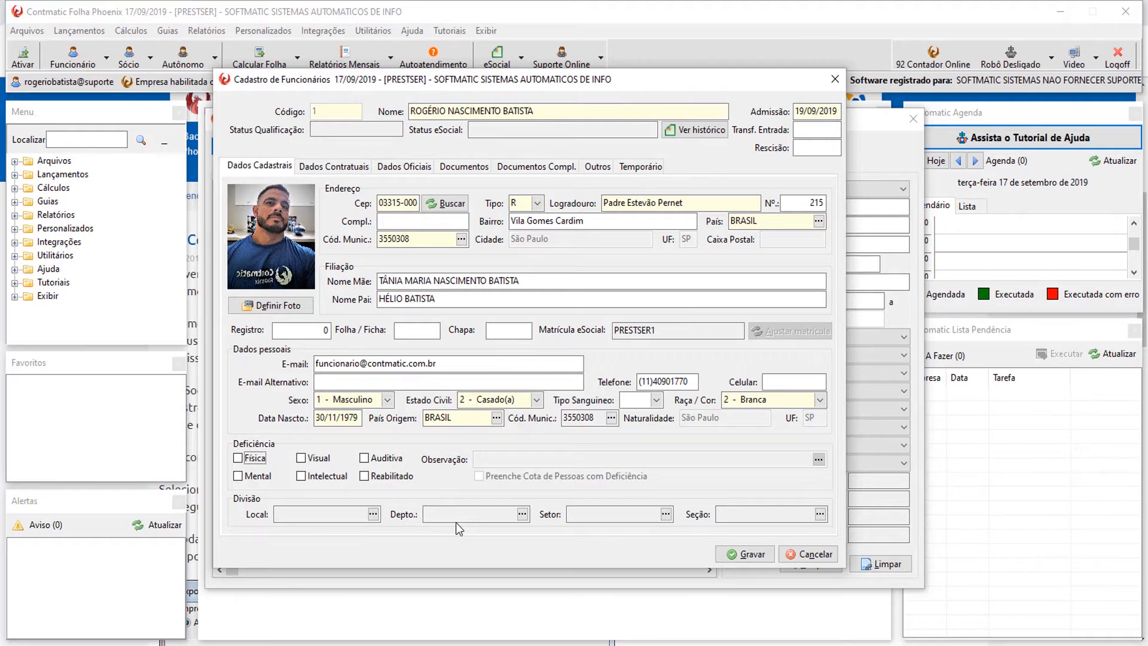
On Dados Contratuais, enter a 45-day trial period ending 02/11/2019.
{"action": "left_click", "coordinate": [354, 170]}
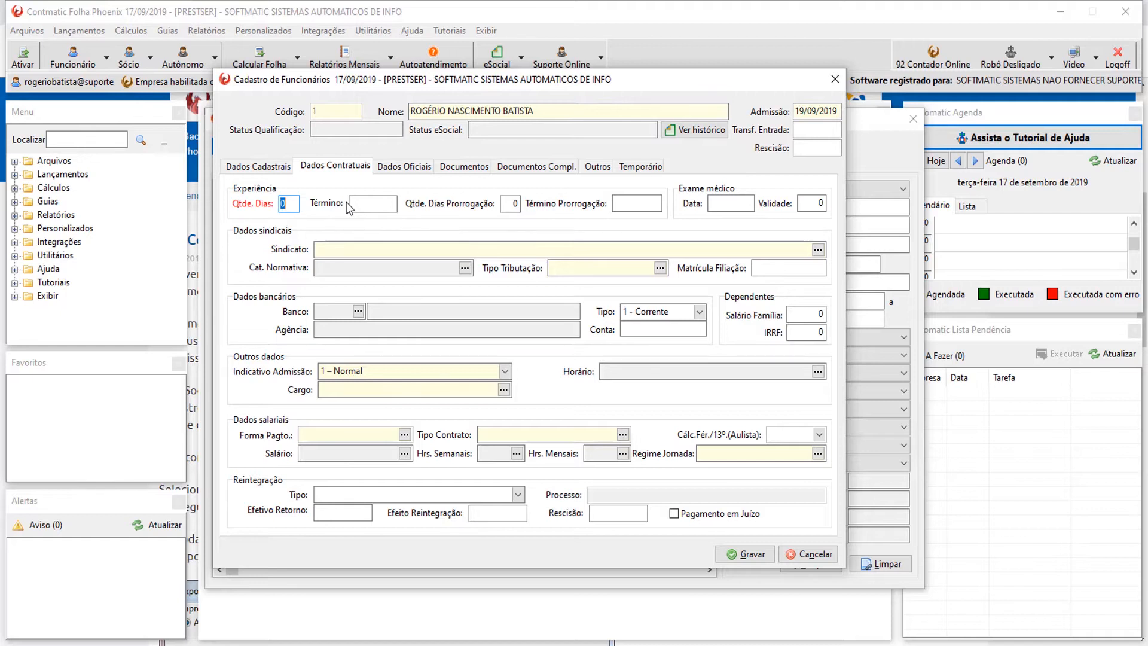
{"action": "type", "text": "45"}
{"action": "key", "text": "Tab"}
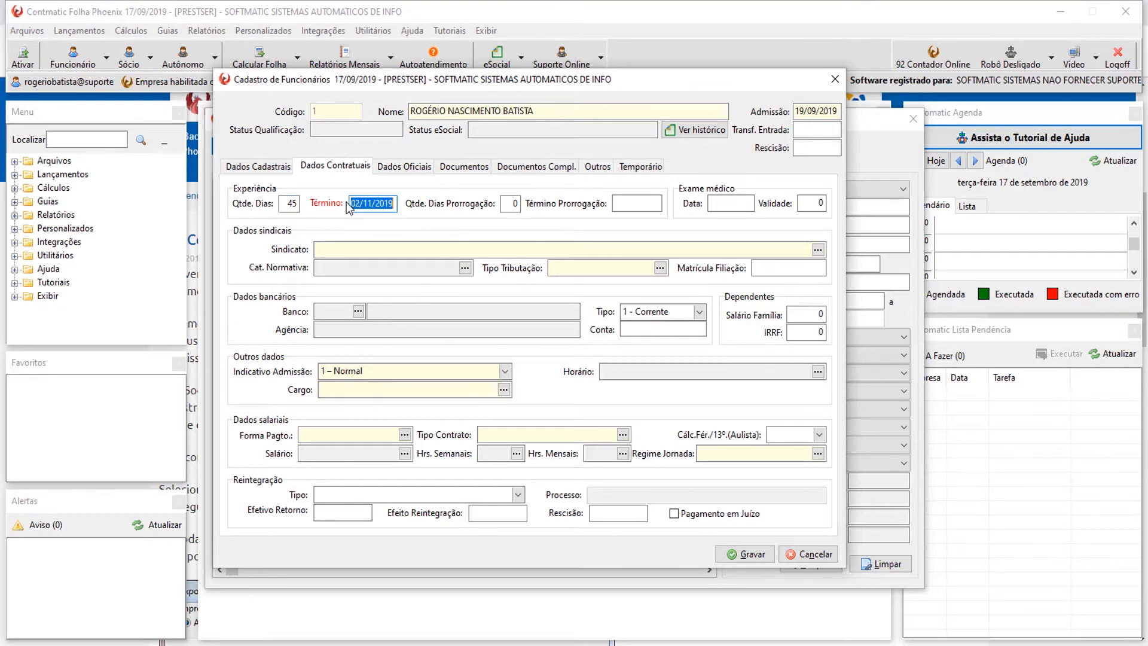
{"action": "key", "text": "Right"}
{"action": "key", "text": "Right"}
{"action": "key", "text": "Right"}
{"action": "key", "text": "Right"}
{"action": "key", "text": "Right"}
{"action": "key", "text": "Right"}
{"action": "key", "text": "Right"}
{"action": "key", "text": "Right"}
{"action": "key", "text": "Left"}
{"action": "key", "text": "Left"}
{"action": "key", "text": "Left"}
{"action": "key", "text": "Left"}
{"action": "key", "text": "Left"}
{"action": "key", "text": "Left"}
{"action": "key", "text": "Left"}
{"action": "key", "text": "Left"}
{"action": "key", "text": "Right"}
{"action": "key", "text": "Right"}
{"action": "key", "text": "Right"}
{"action": "key", "text": "Right"}
{"action": "key", "text": "Right"}
{"action": "key", "text": "Right"}
{"action": "key", "text": "Right"}
{"action": "key", "text": "Right"}
Enter medical exam date 19/09/2019 with validity 12 and open the union history.
{"action": "left_click", "coordinate": [721, 203]}
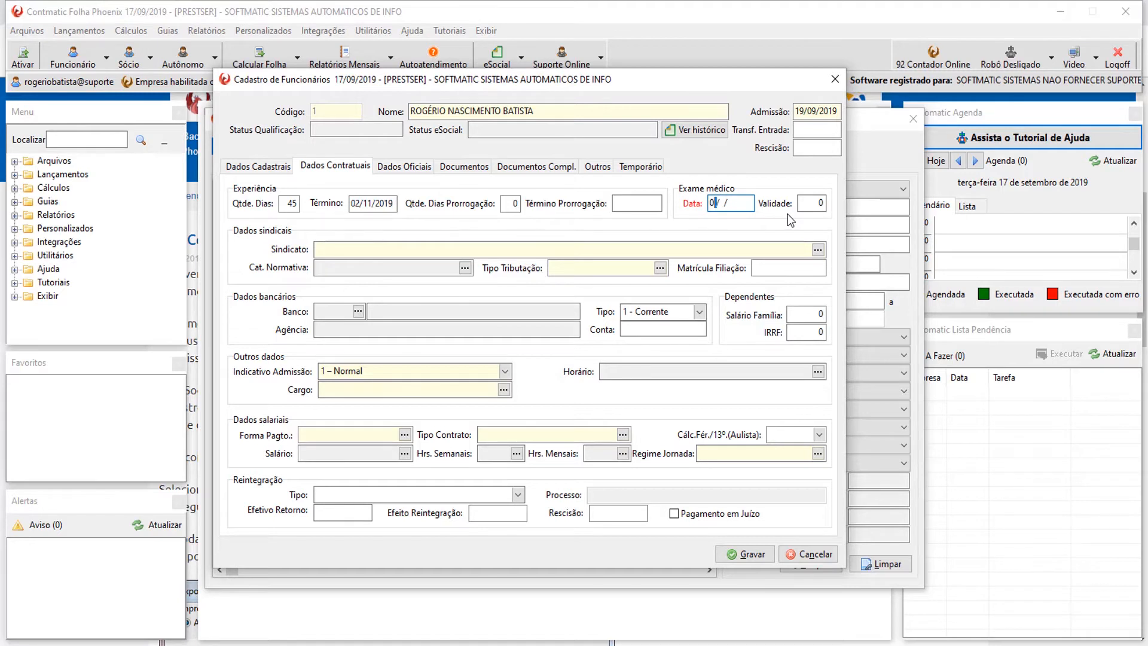
{"action": "type", "text": "19092019"}
{"action": "key", "text": "Tab"}
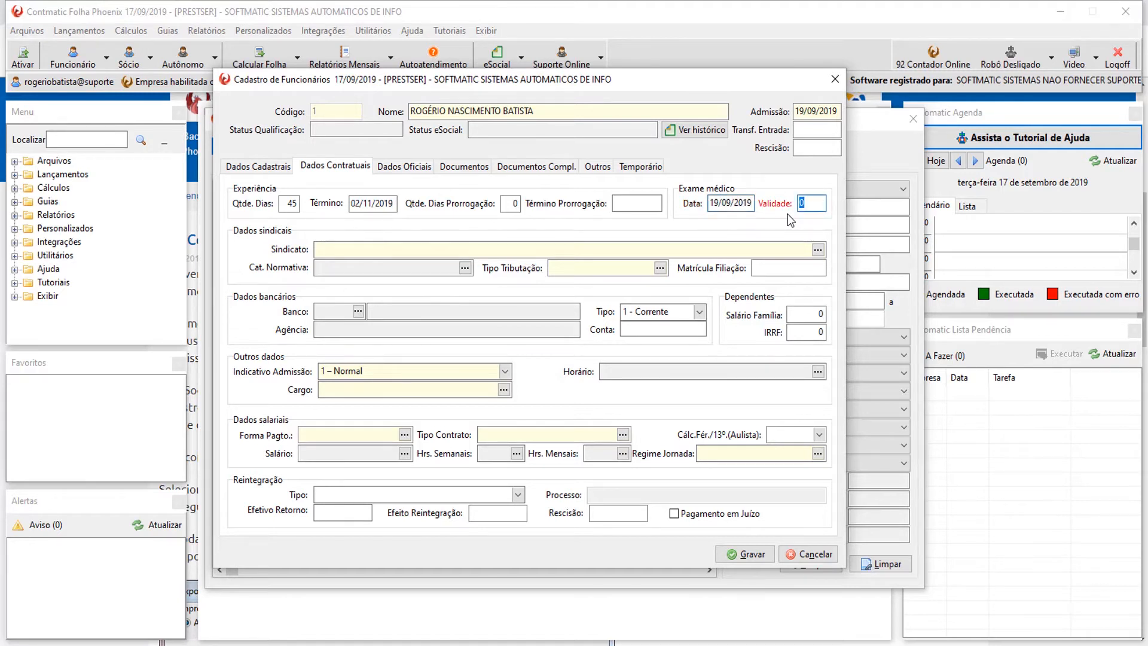
{"action": "type", "text": "12"}
{"action": "key", "text": "Tab"}
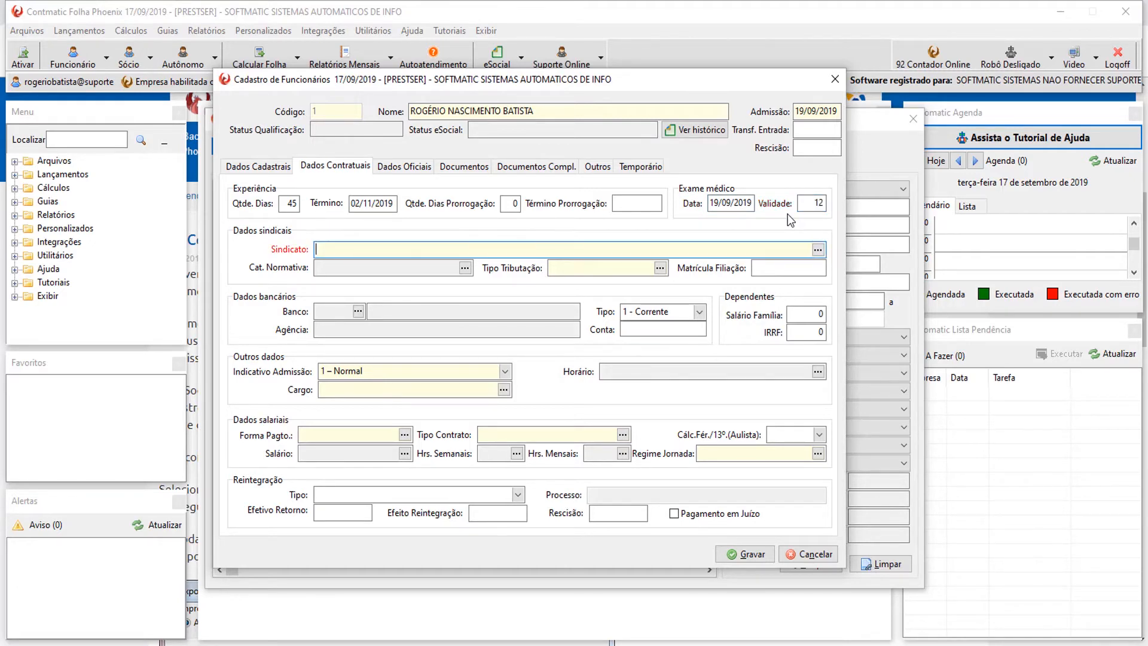
{"action": "key", "text": "Return"}
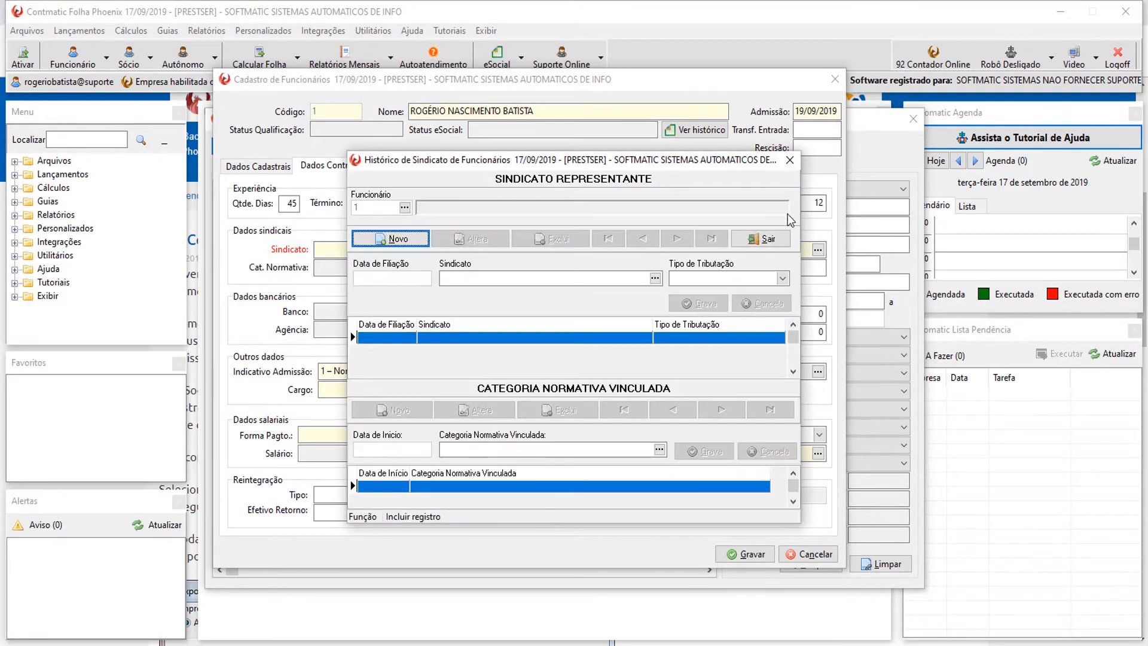
Add the São Paulo workers' union with contribution type Já Contribui este Ano.
{"action": "left_click", "coordinate": [408, 242]}
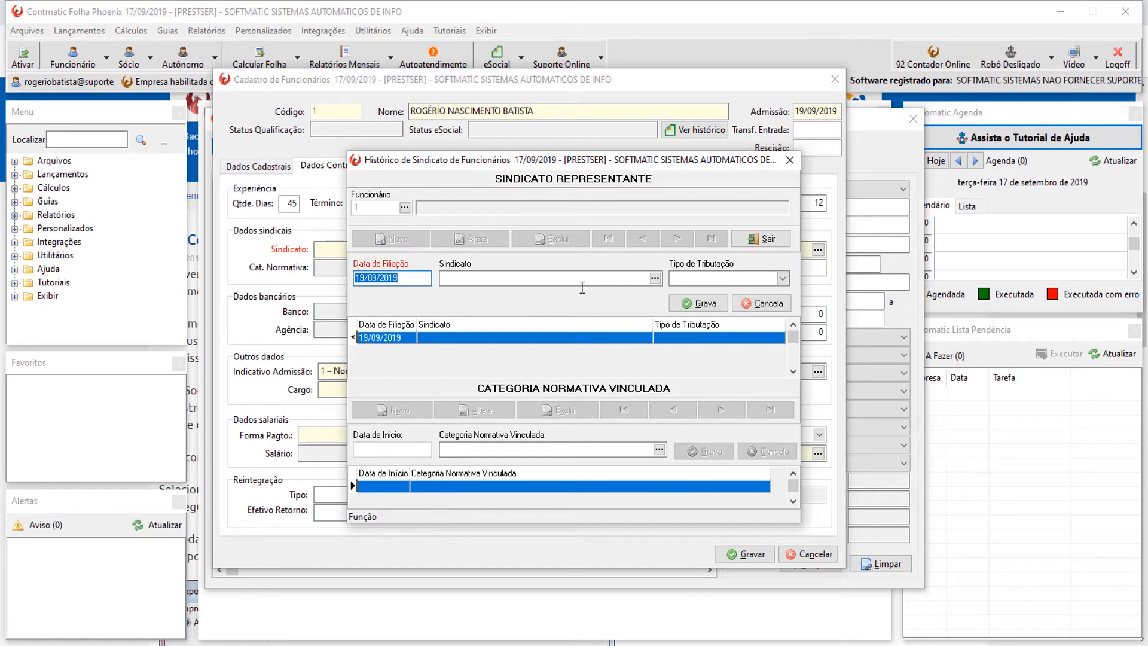
{"action": "left_click", "coordinate": [656, 278]}
{"action": "double_click", "coordinate": [556, 249]}
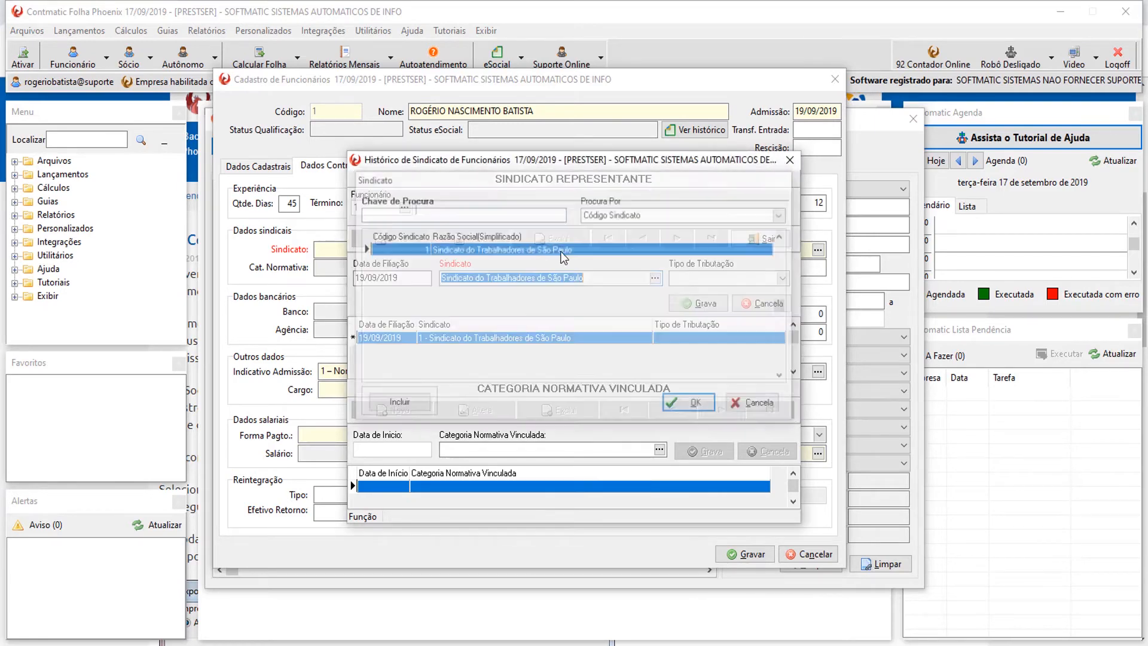
{"action": "left_click", "coordinate": [782, 279]}
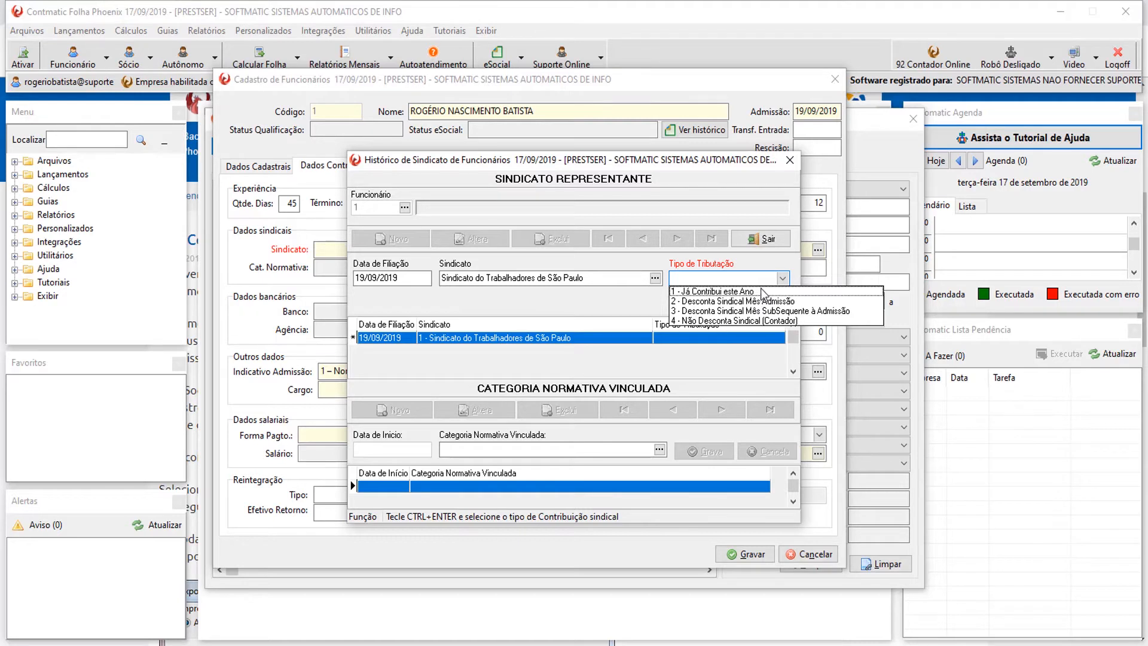
{"action": "left_click", "coordinate": [762, 292]}
{"action": "left_click", "coordinate": [697, 308]}
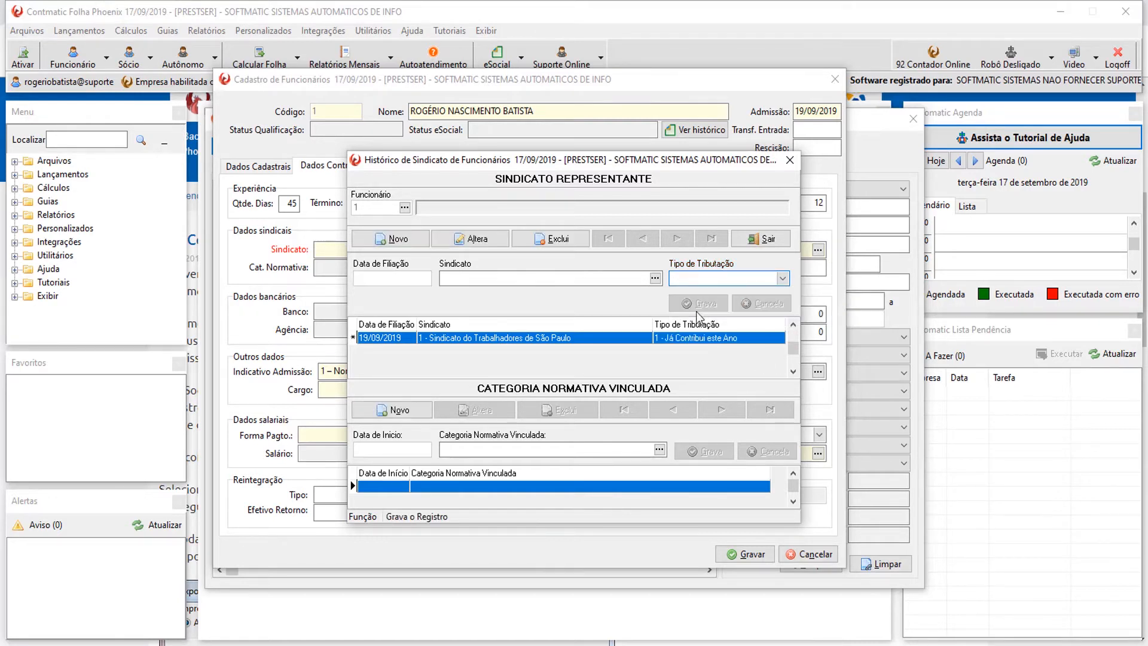
Add normative category 1 - Administrativo and close the union history.
{"action": "left_click", "coordinate": [426, 413]}
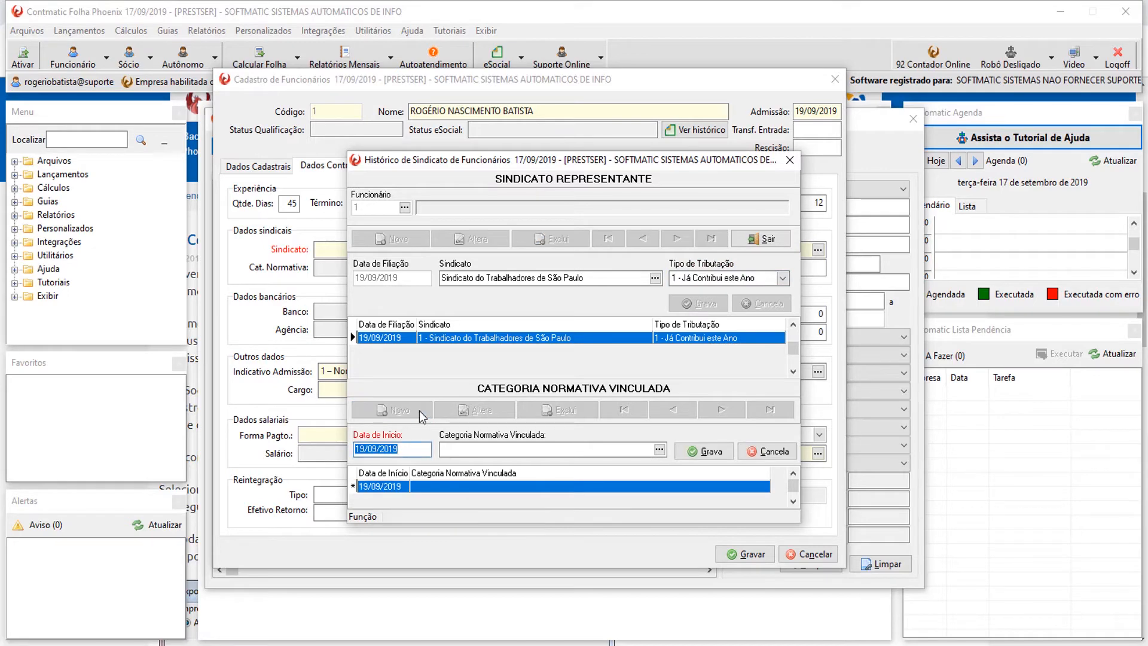
{"action": "left_click", "coordinate": [659, 453]}
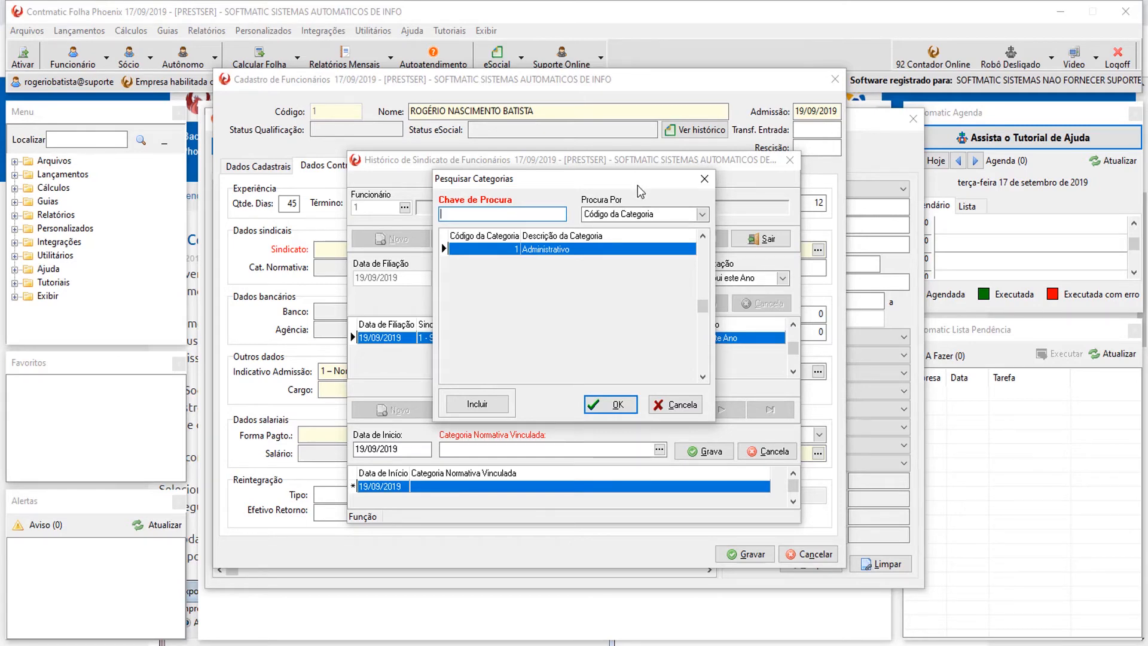
{"action": "left_click", "coordinate": [611, 405]}
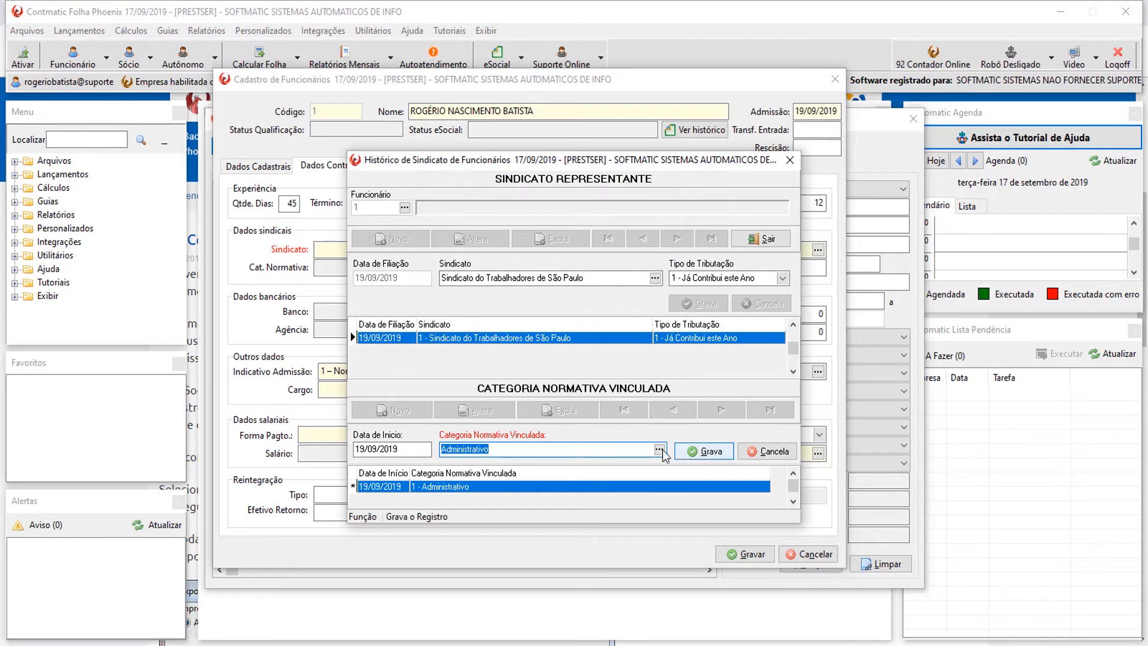
{"action": "left_click", "coordinate": [641, 449]}
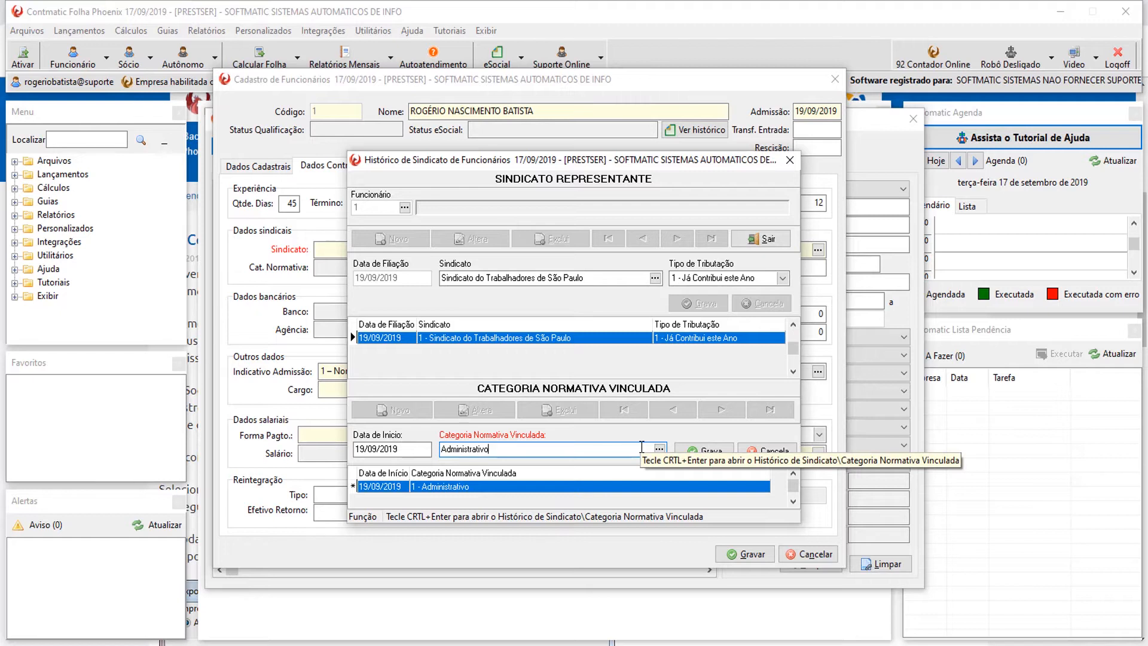
{"action": "left_click", "coordinate": [705, 451]}
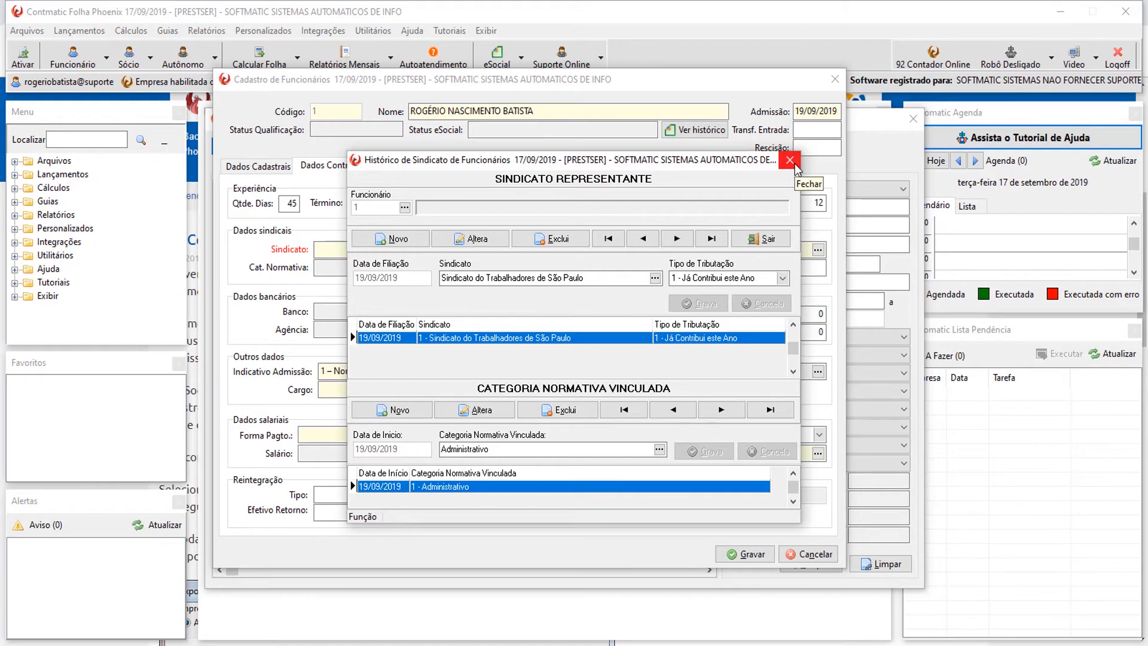
{"action": "left_click", "coordinate": [790, 160]}
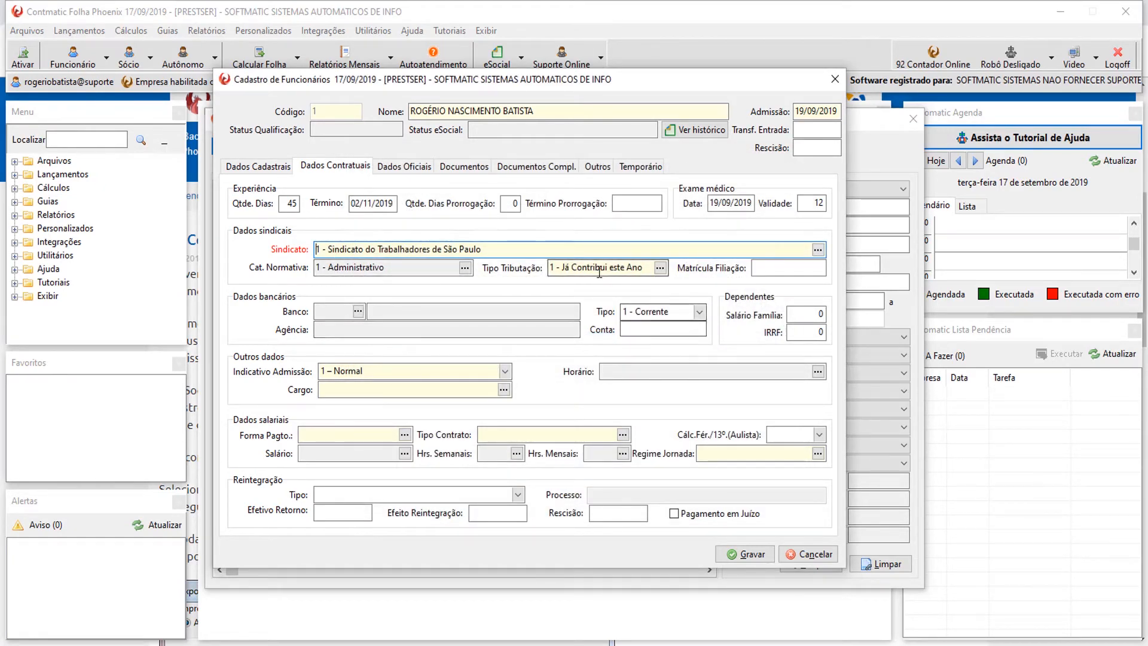
Enter union membership number 1234567.
{"action": "left_click", "coordinate": [783, 268]}
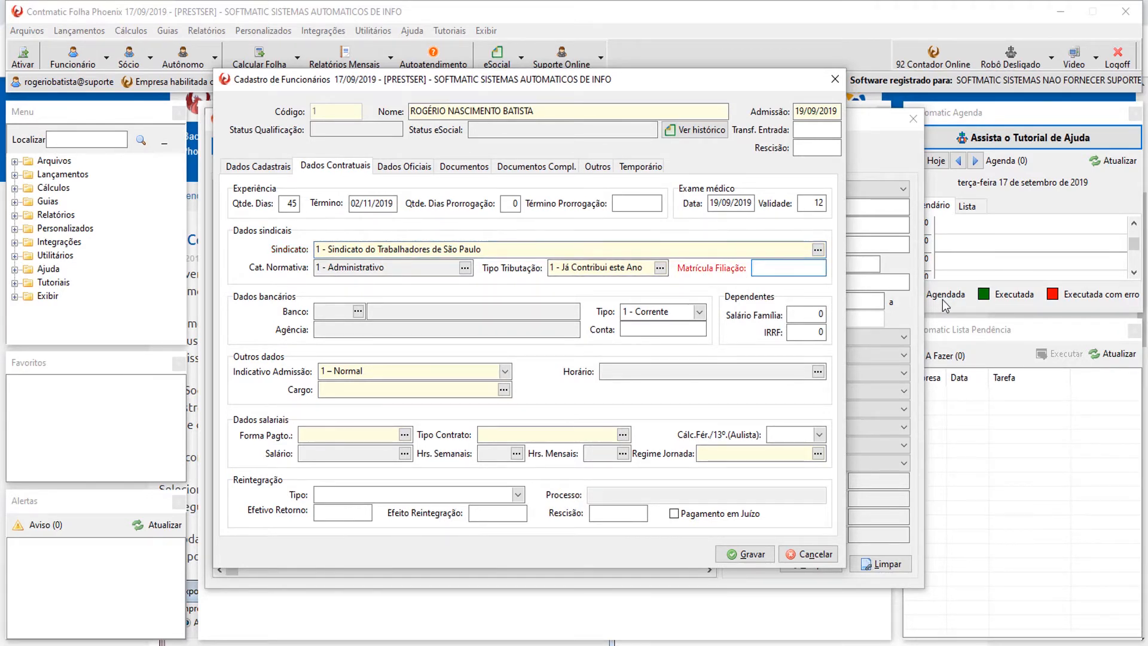
{"action": "type", "text": "1234567"}
{"action": "left_click", "coordinate": [397, 311]}
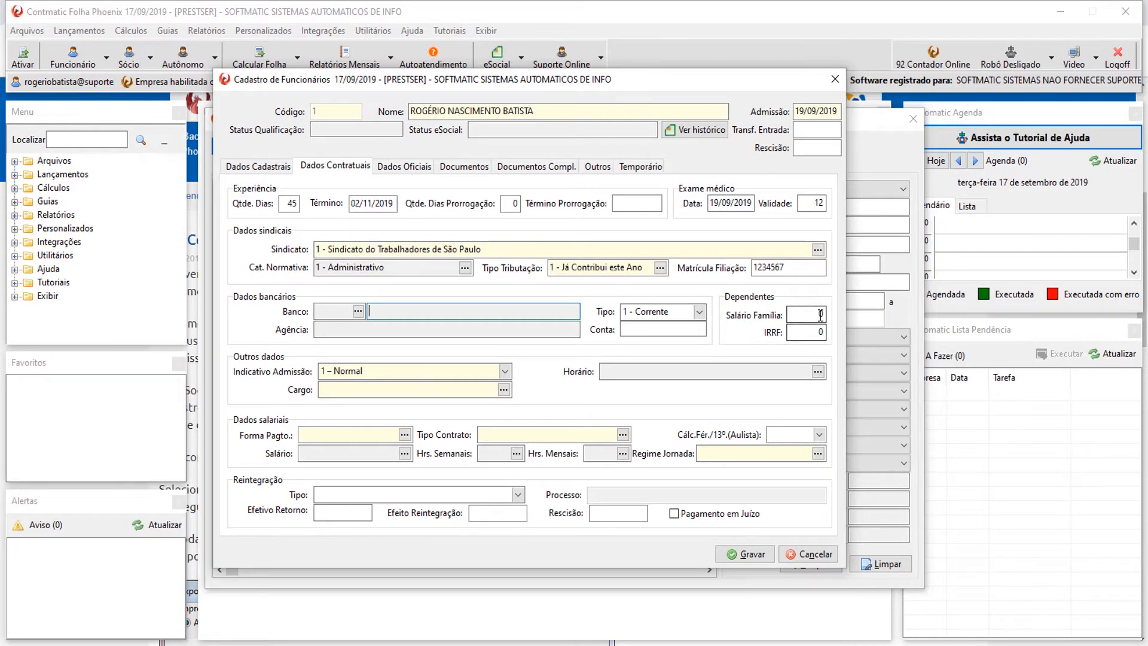
Set Salário Família and IRRF dependents to 1 each.
{"action": "left_click", "coordinate": [807, 314]}
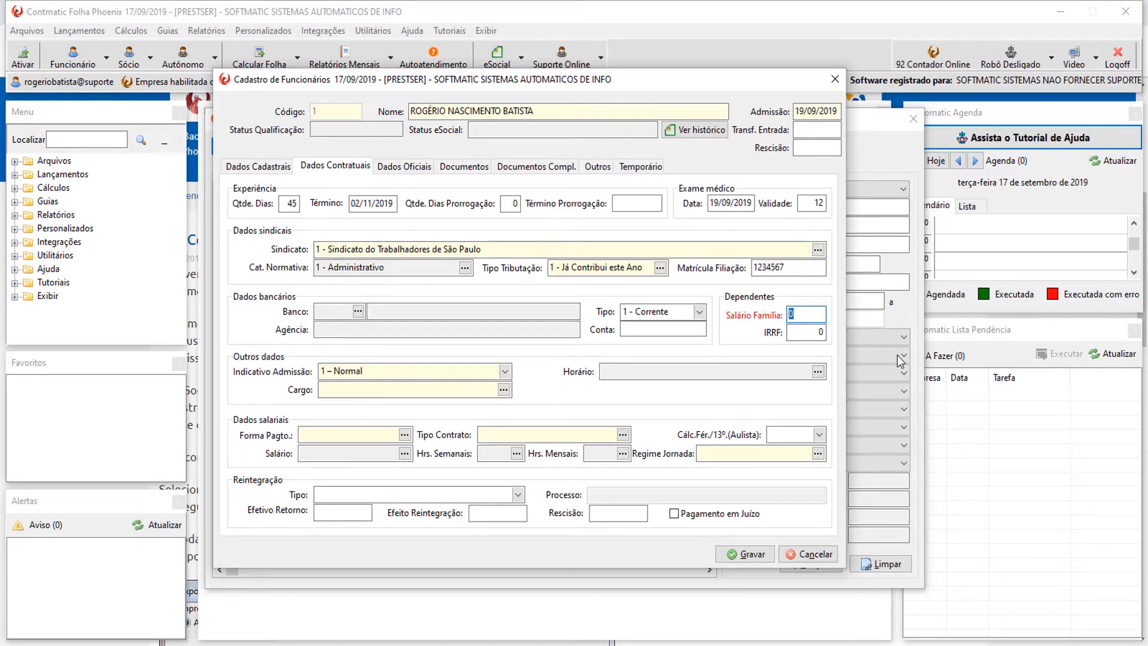
{"action": "type", "text": "1"}
{"action": "key", "text": "Tab"}
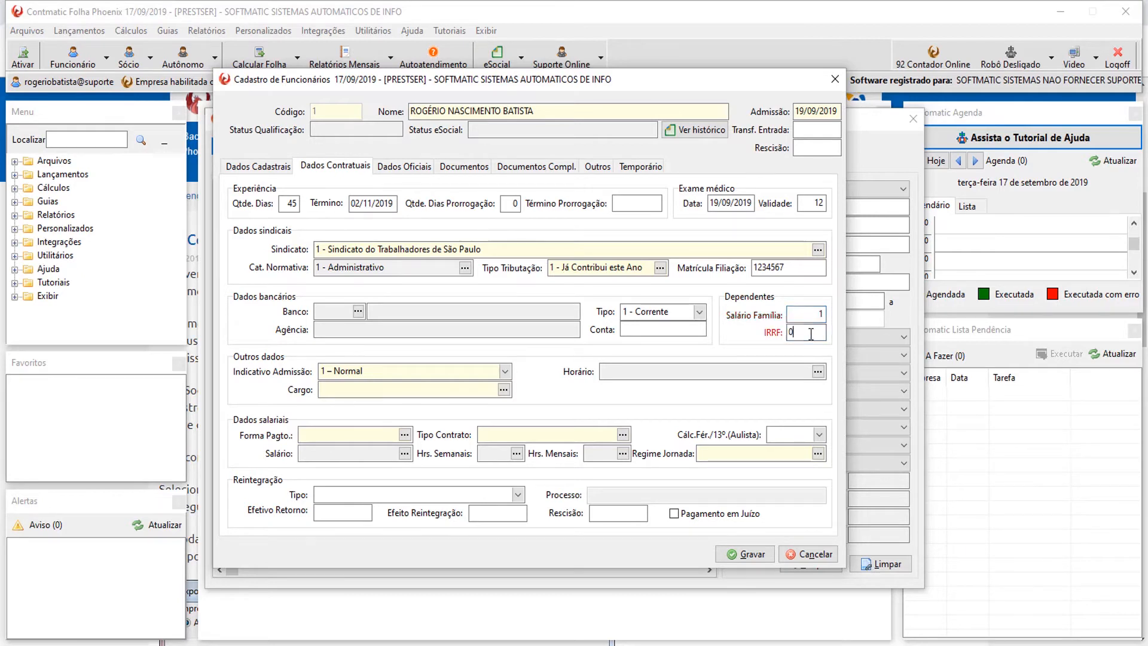
{"action": "type", "text": "1"}
{"action": "key", "text": "Tab"}
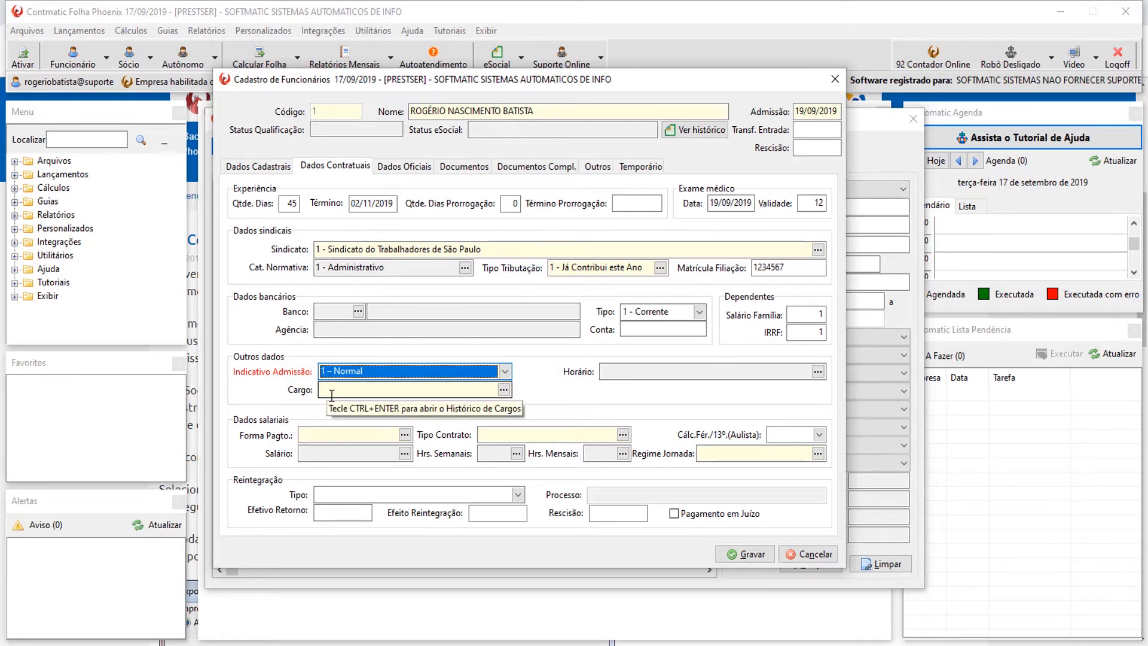
Keep admission type 1 – Normal and add position Auxiliar Administrativo from 19/09/2019.
{"action": "left_click", "coordinate": [497, 372]}
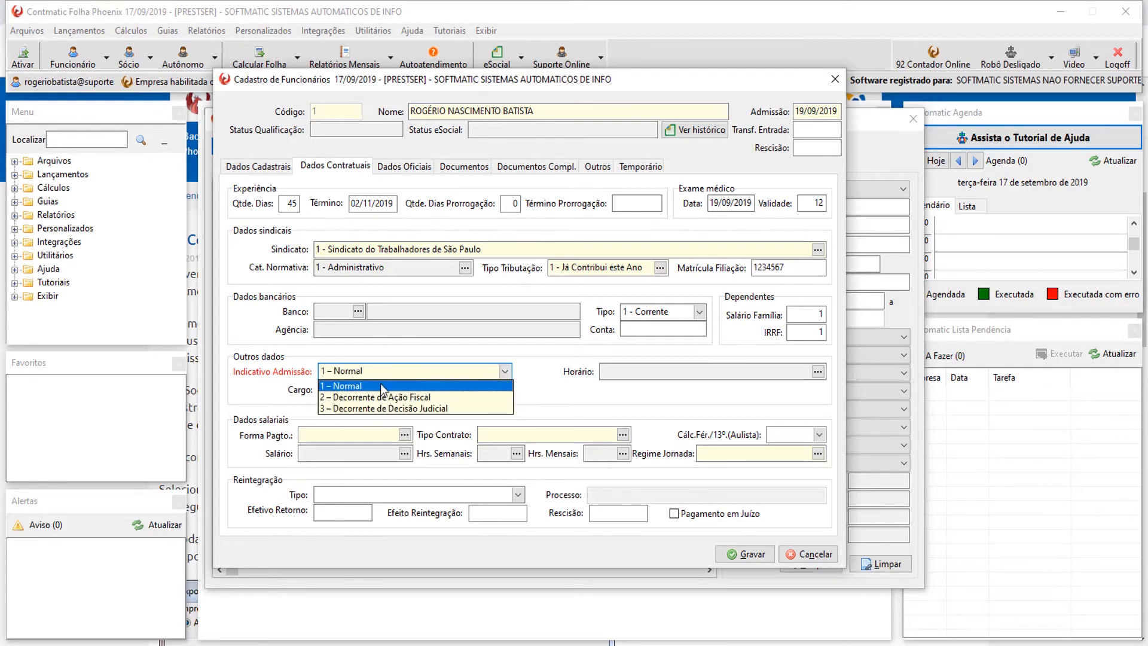
{"action": "left_click", "coordinate": [384, 386]}
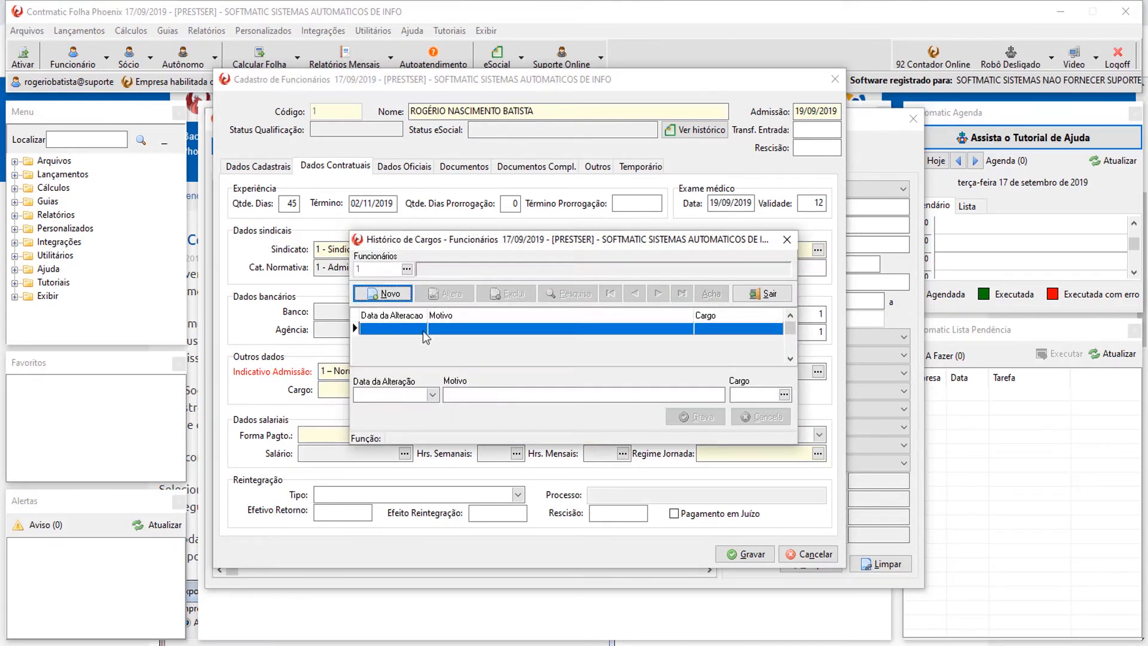
{"action": "left_click", "coordinate": [383, 293]}
{"action": "left_click", "coordinate": [783, 394]}
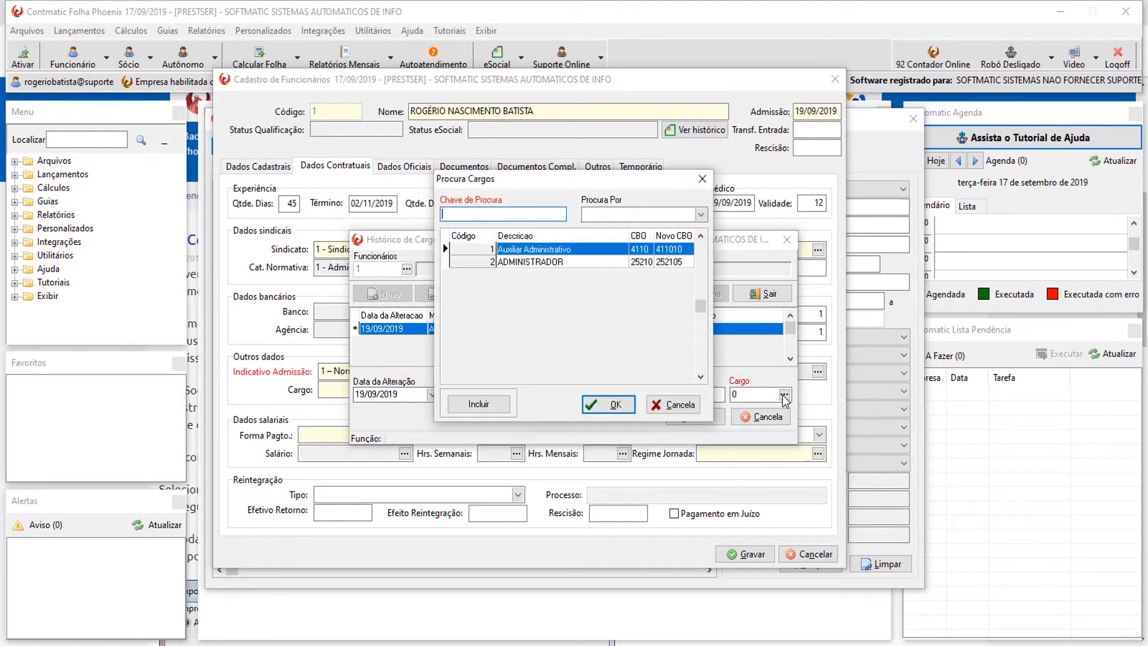
{"action": "double_click", "coordinate": [536, 253]}
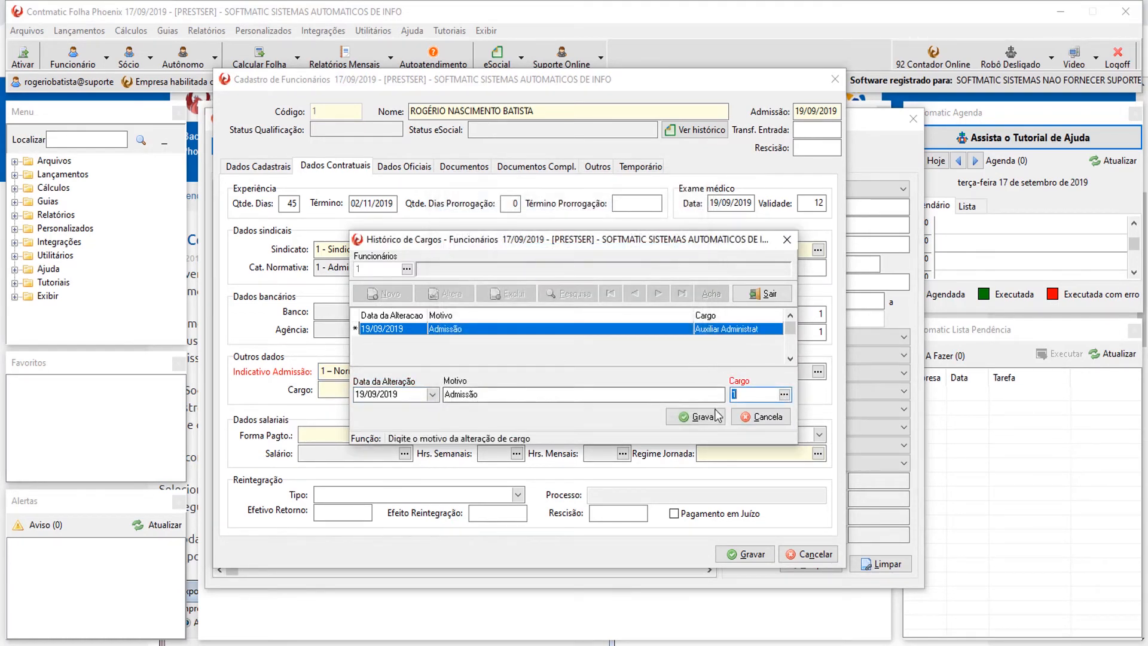
{"action": "left_click", "coordinate": [711, 421]}
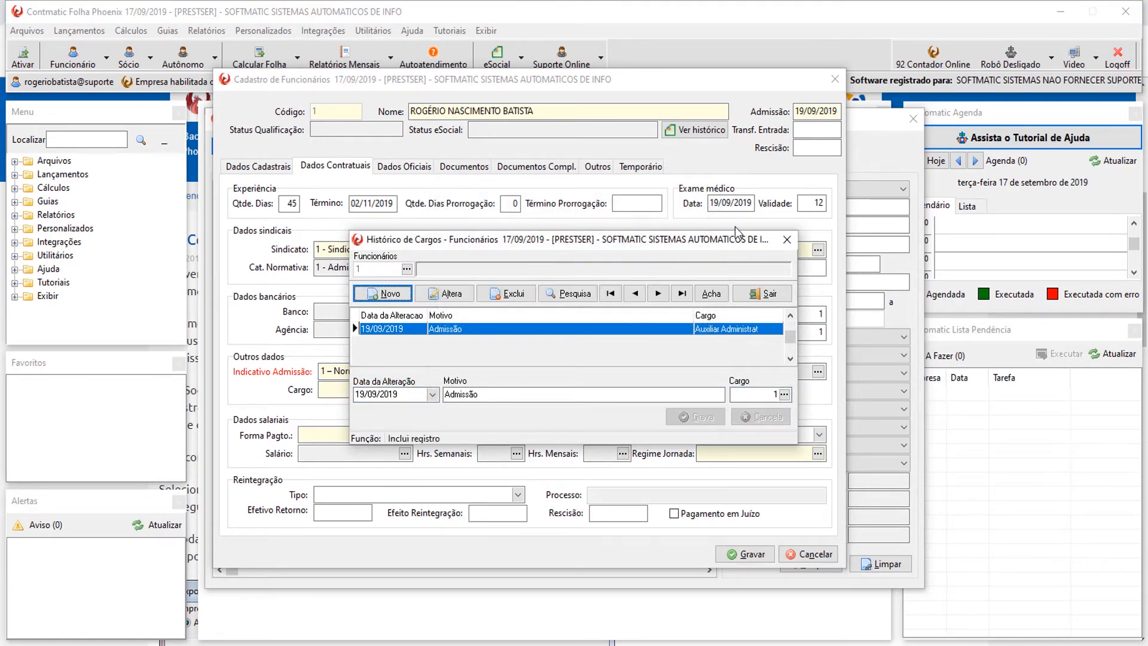
{"action": "left_click", "coordinate": [787, 239]}
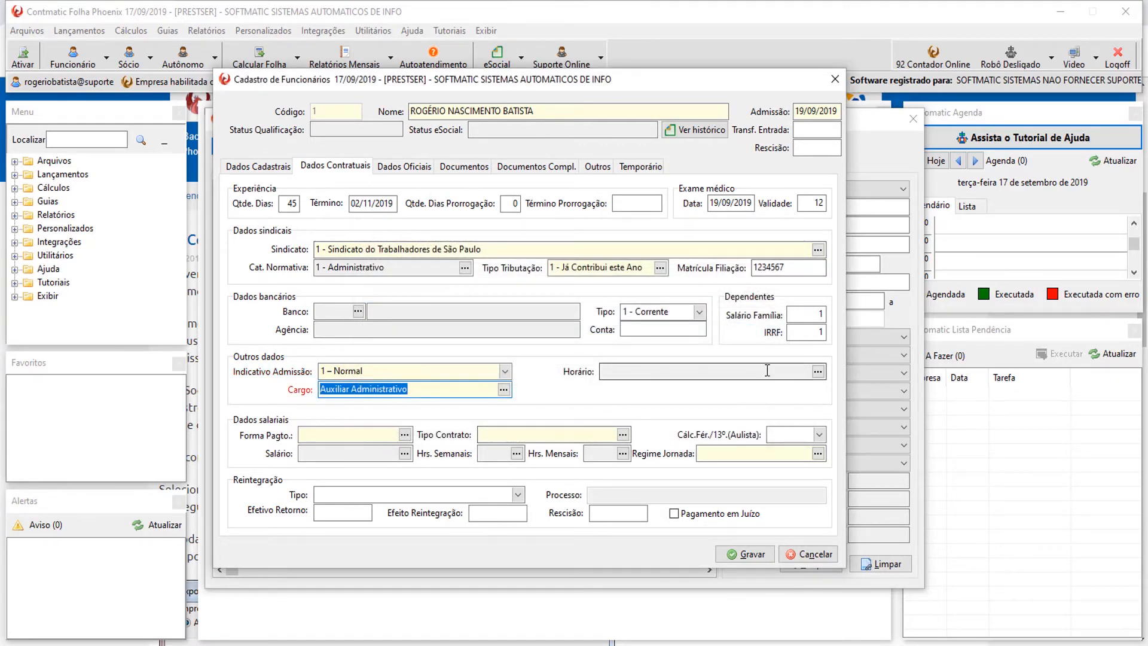
{"action": "left_click", "coordinate": [817, 371]}
Add work schedule 1 - ADMINISTRATIVO effective 19/09/2019 and close the schedule history.
{"action": "left_click", "coordinate": [386, 294]}
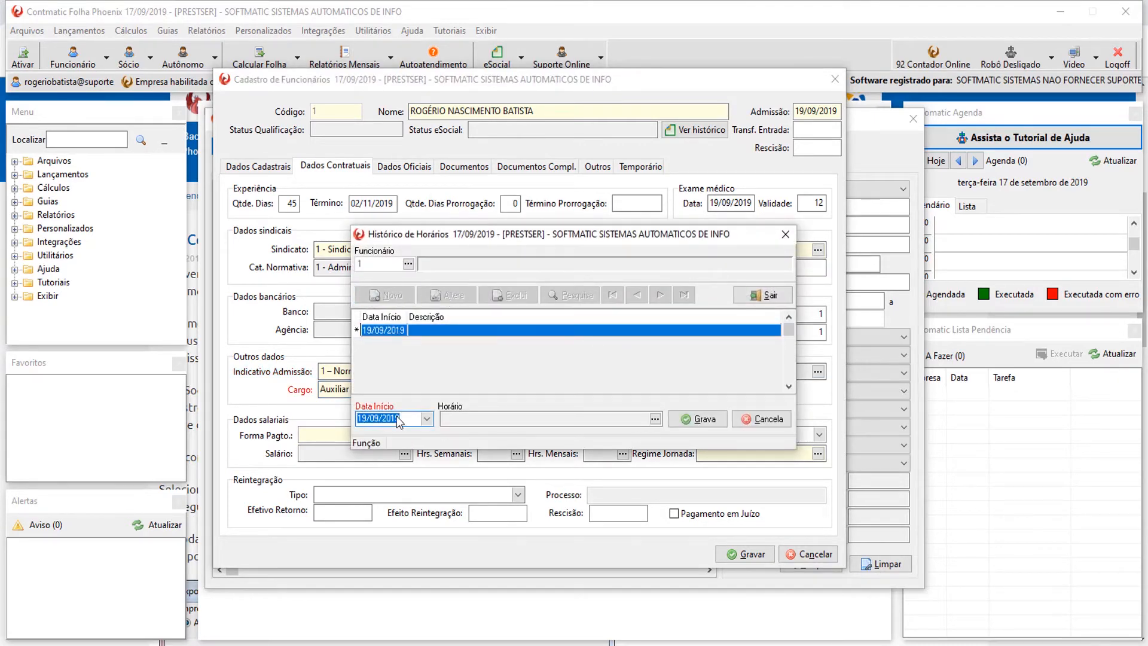
{"action": "left_click", "coordinate": [655, 419]}
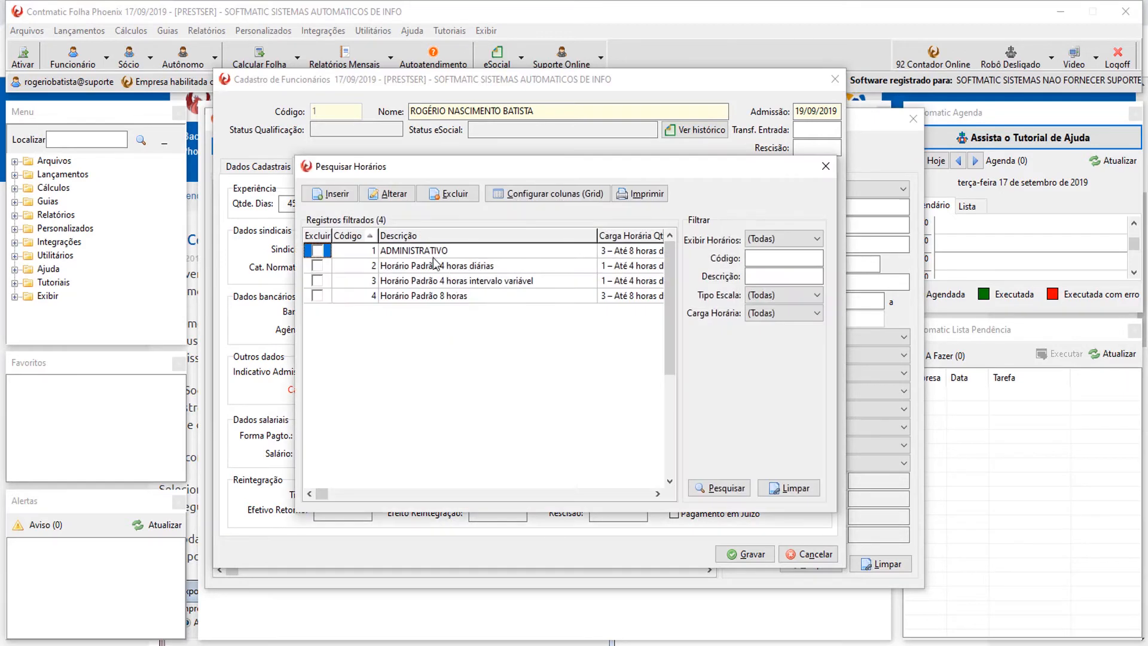
{"action": "double_click", "coordinate": [433, 251]}
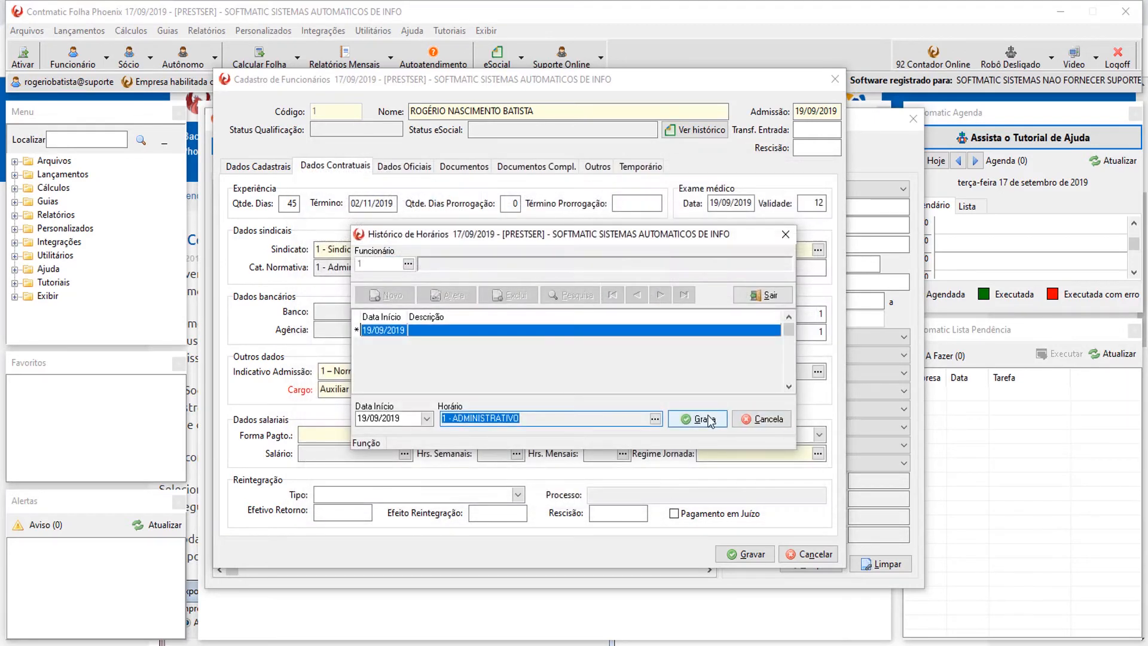
{"action": "left_click", "coordinate": [708, 420]}
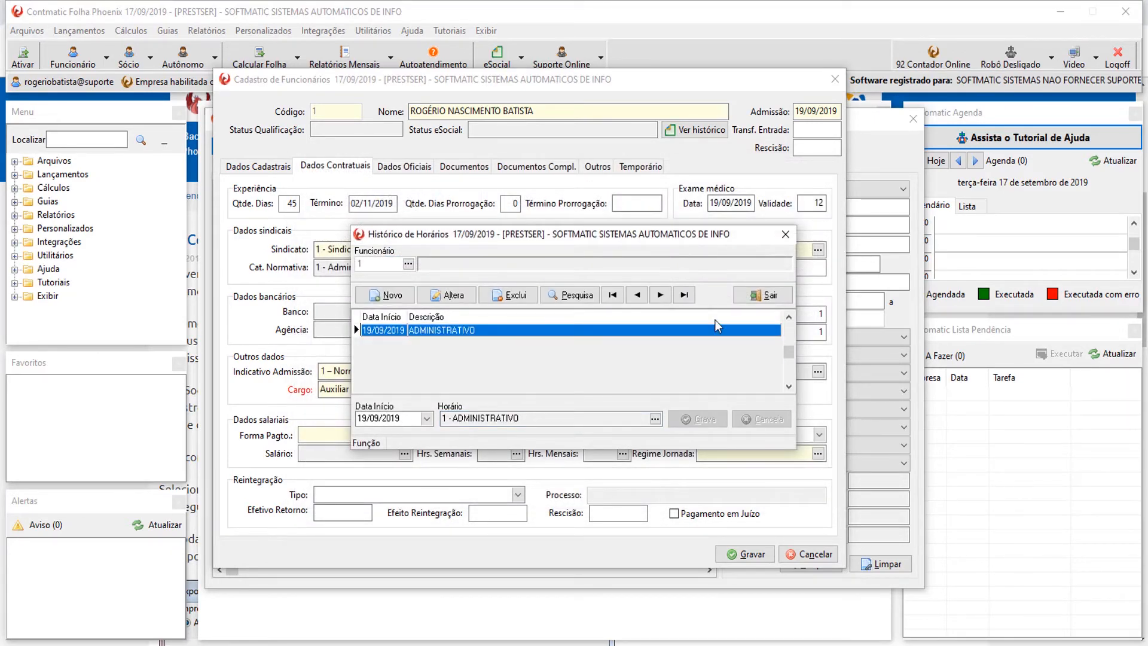
{"action": "left_click", "coordinate": [785, 234]}
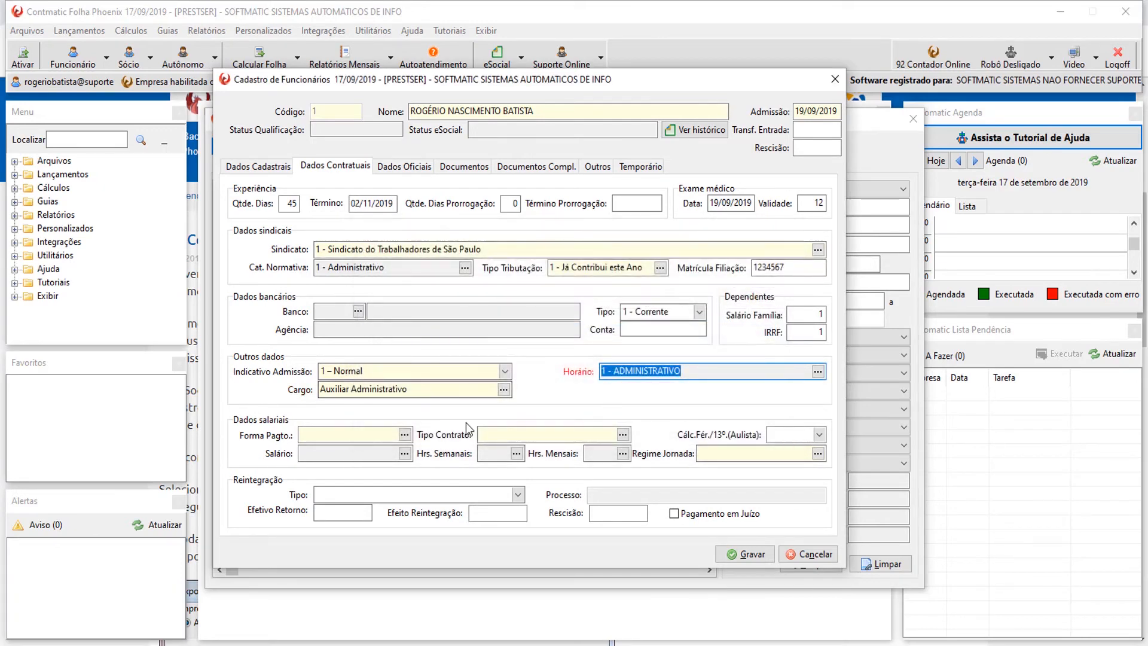
Delete the 17/09/2019 and 15/12/2019 salary entries and start a new 19/09/2019 entry.
{"action": "left_click", "coordinate": [405, 435]}
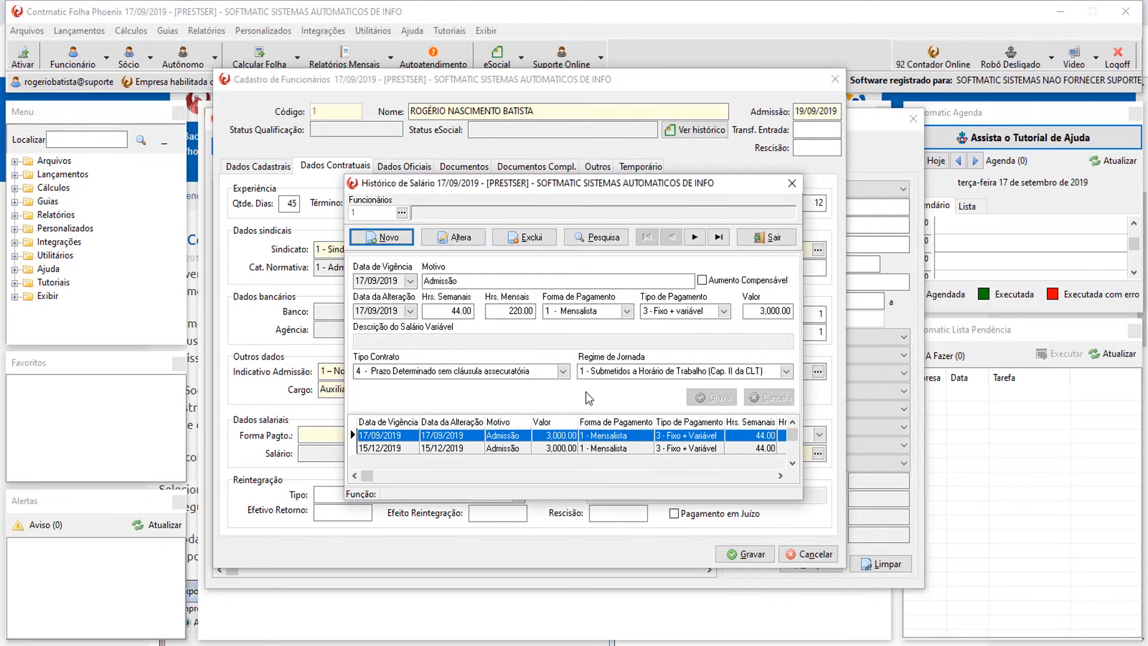
{"action": "left_click", "coordinate": [597, 448]}
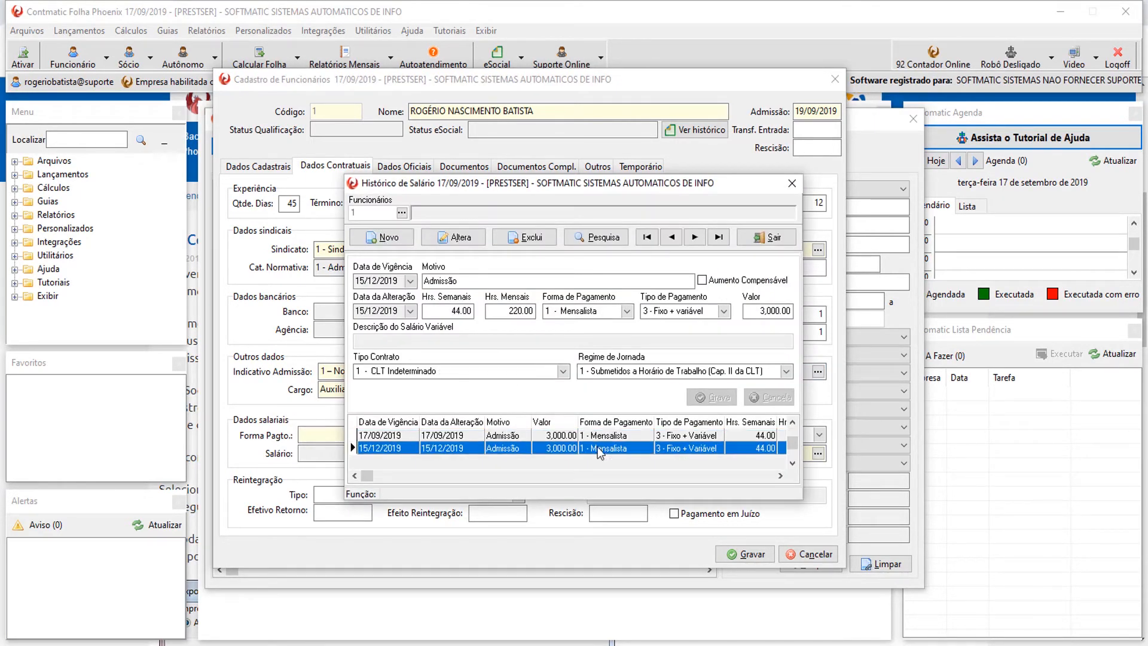
{"action": "left_click", "coordinate": [547, 237]}
{"action": "left_click", "coordinate": [604, 381]}
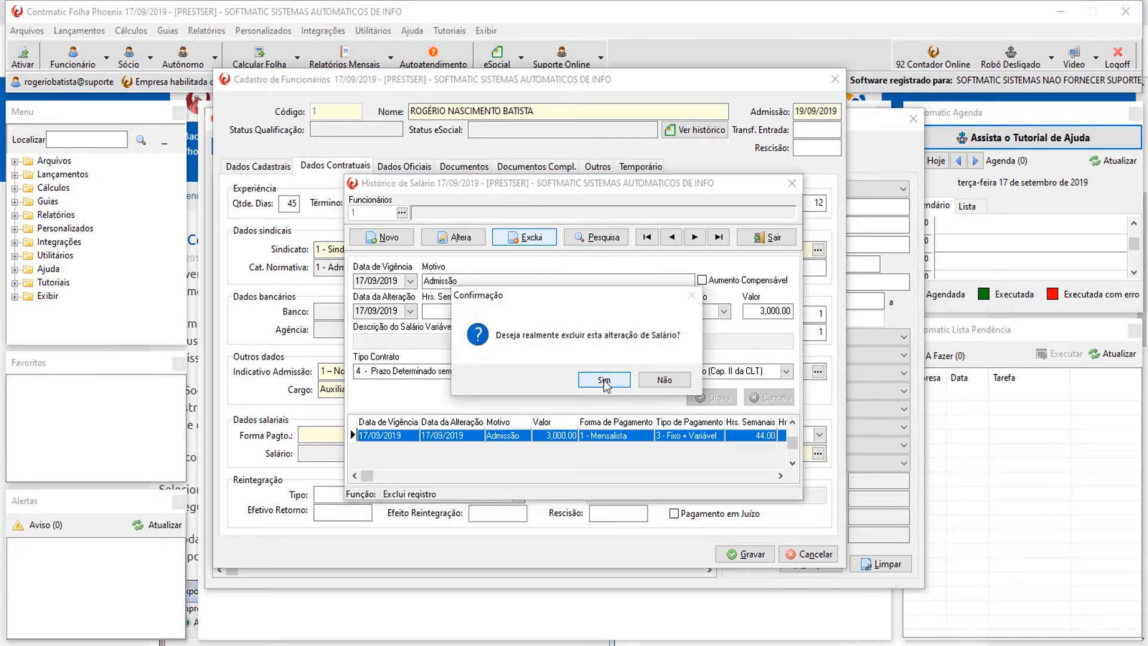
{"action": "left_click", "coordinate": [604, 380]}
{"action": "left_click", "coordinate": [394, 239]}
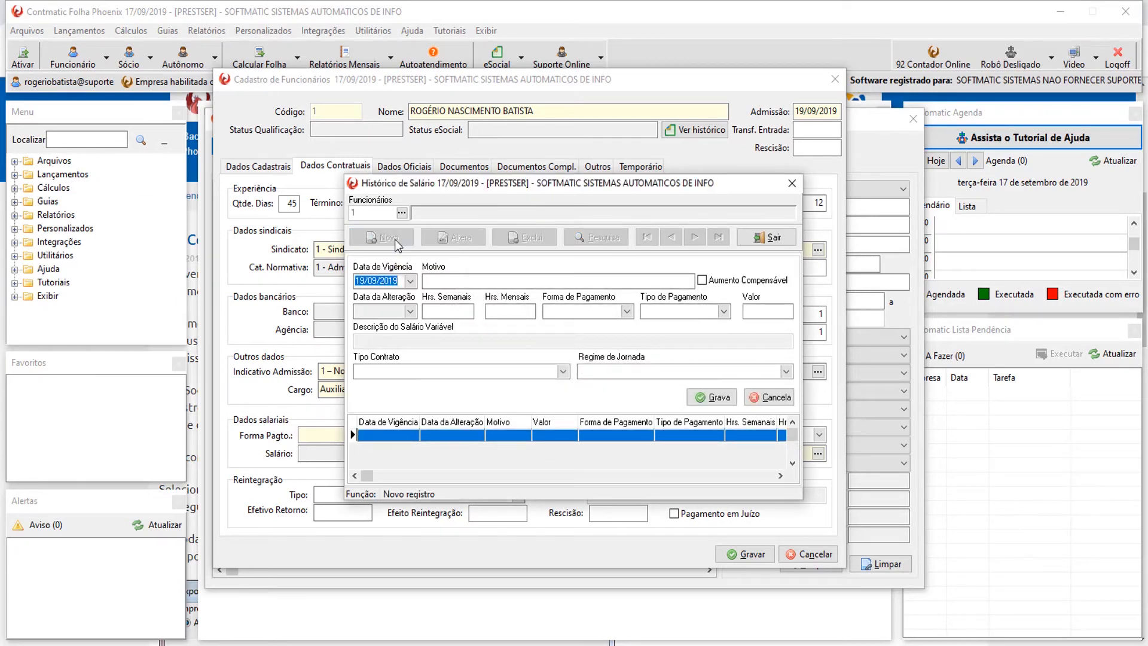
Enter 44 weekly hours, Mensalista, 3 - Fixo + variável and salary value 1500.00.
{"action": "left_click", "coordinate": [452, 283]}
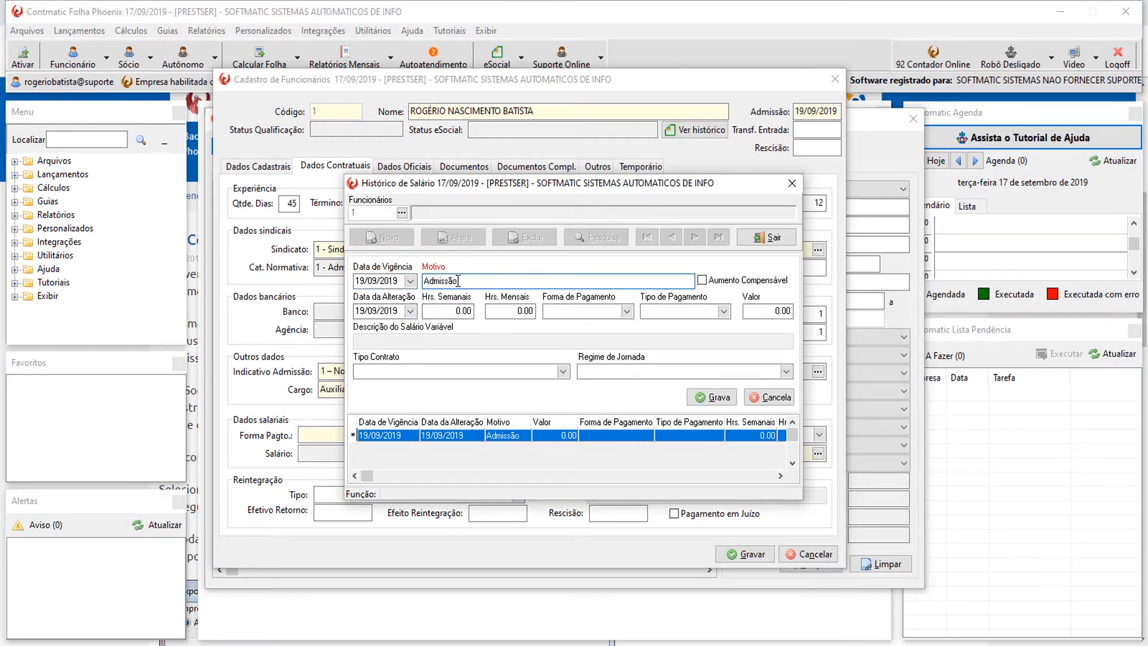
{"action": "left_click", "coordinate": [448, 310]}
{"action": "type", "text": "44"}
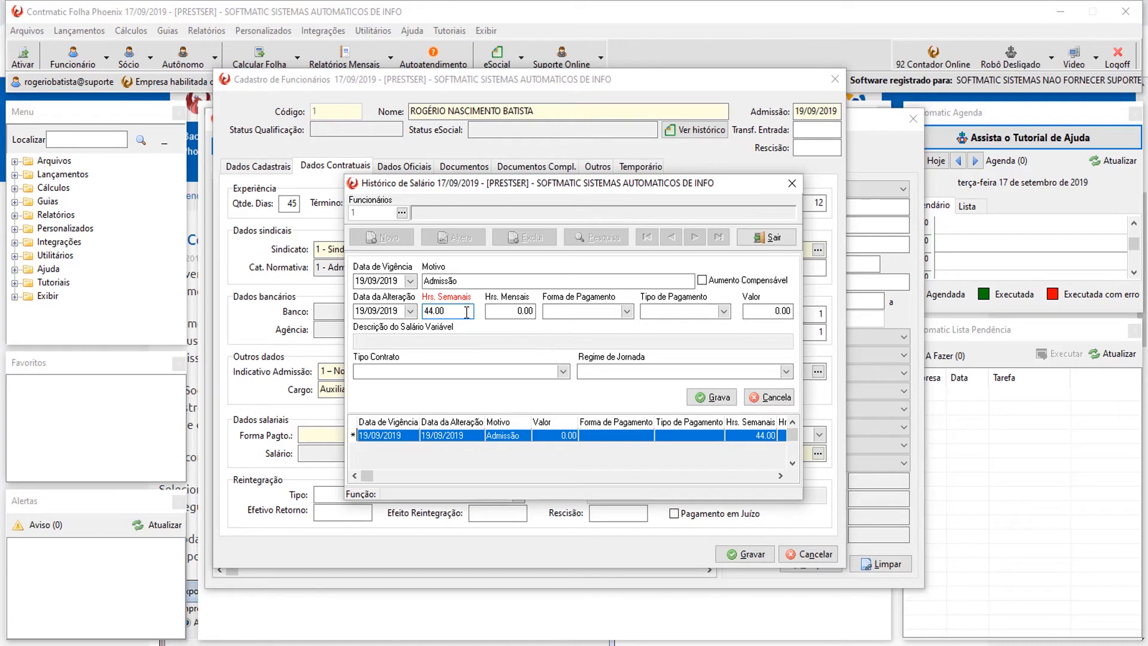
{"action": "key", "text": "Tab"}
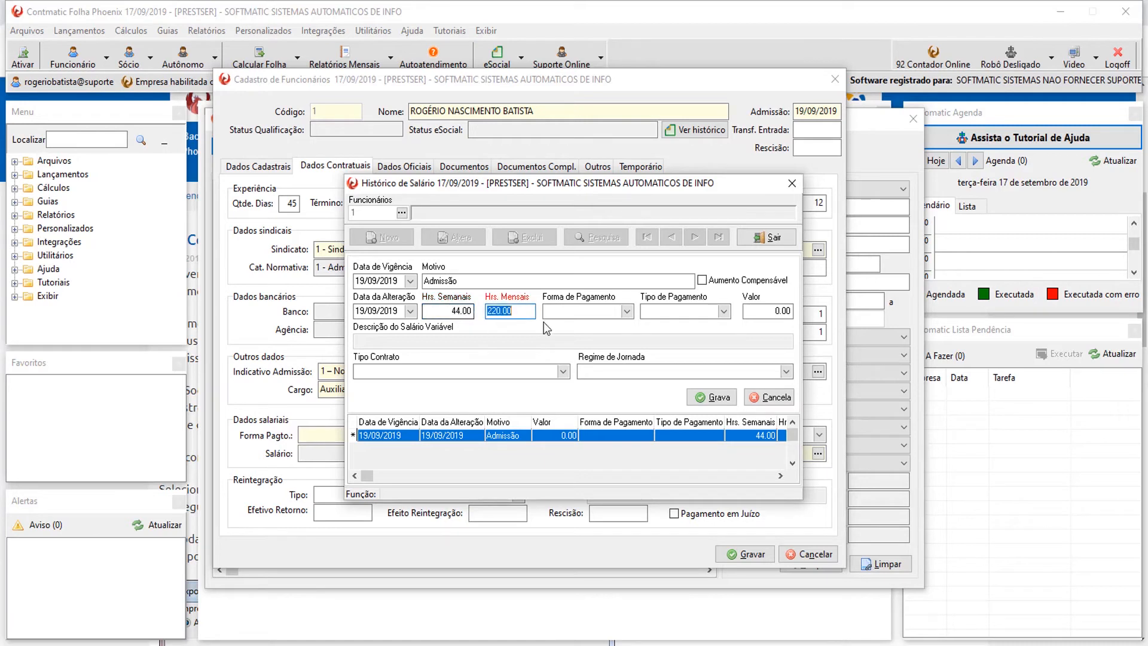
{"action": "left_click", "coordinate": [522, 306]}
{"action": "left_click", "coordinate": [626, 311]}
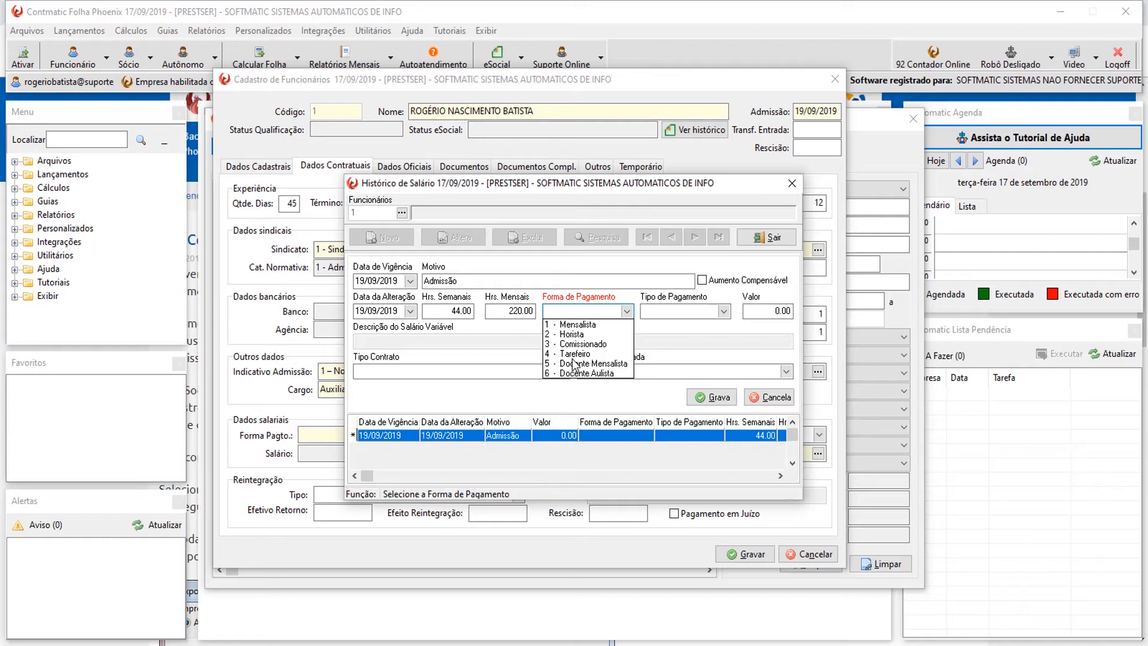
{"action": "left_click", "coordinate": [587, 328]}
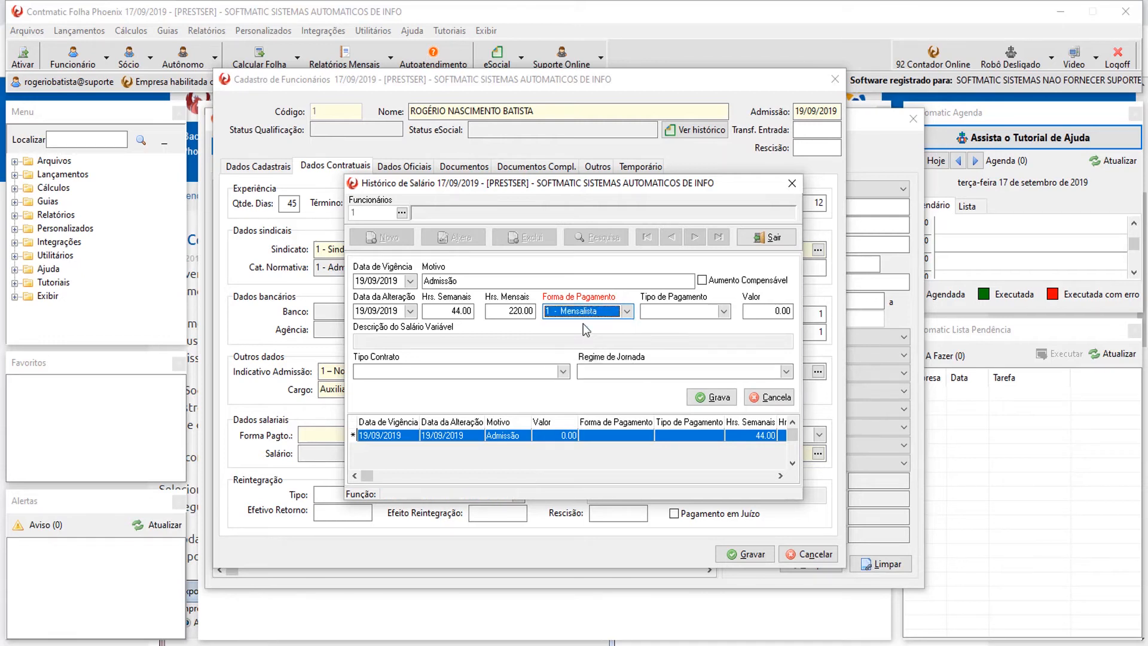
{"action": "left_click", "coordinate": [725, 314]}
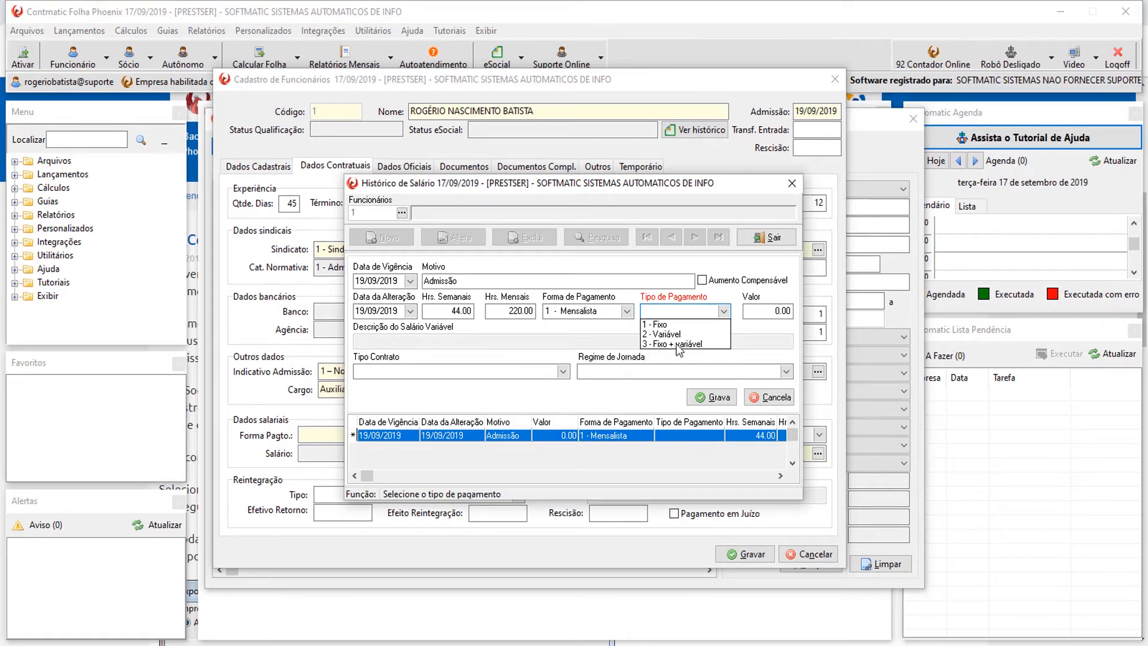
{"action": "left_click", "coordinate": [679, 343]}
{"action": "left_click", "coordinate": [778, 311]}
{"action": "type", "text": "1500.00"}
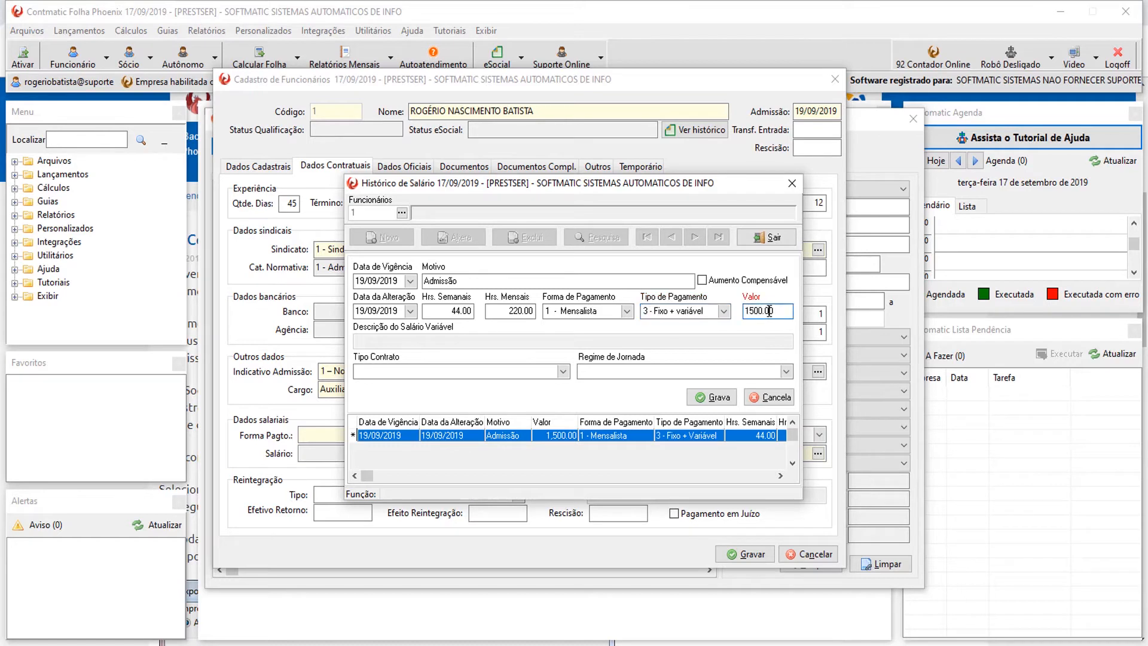
{"action": "double_click", "coordinate": [777, 311]}
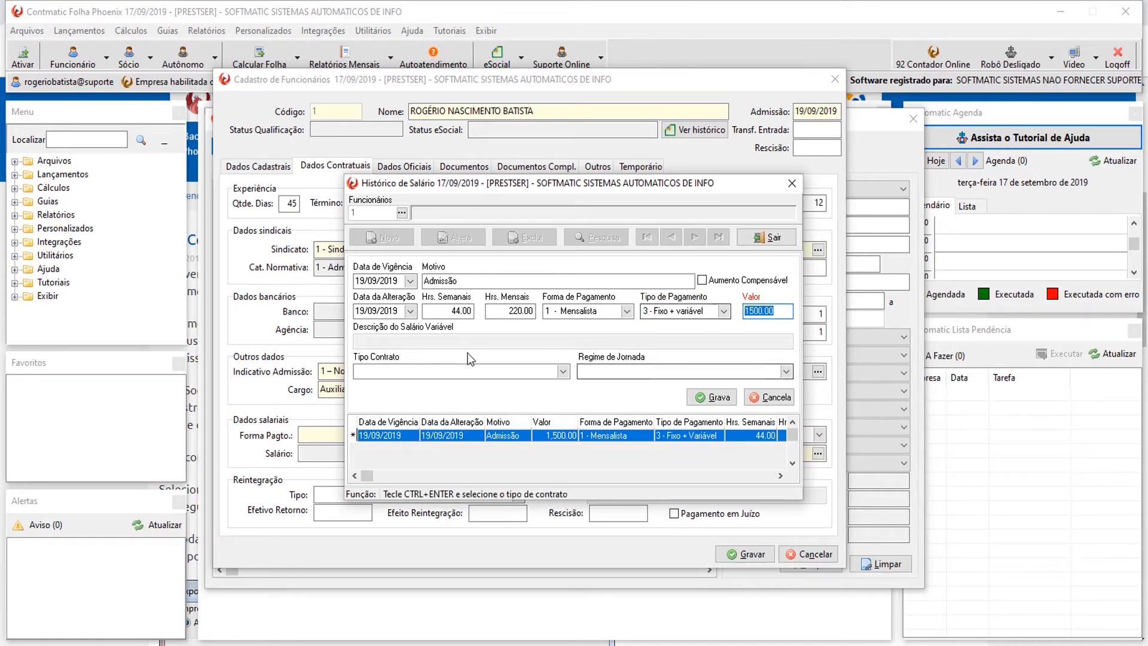
Set contract type 4 - Prazo Determinado sem cláusula.
{"action": "left_click", "coordinate": [563, 372]}
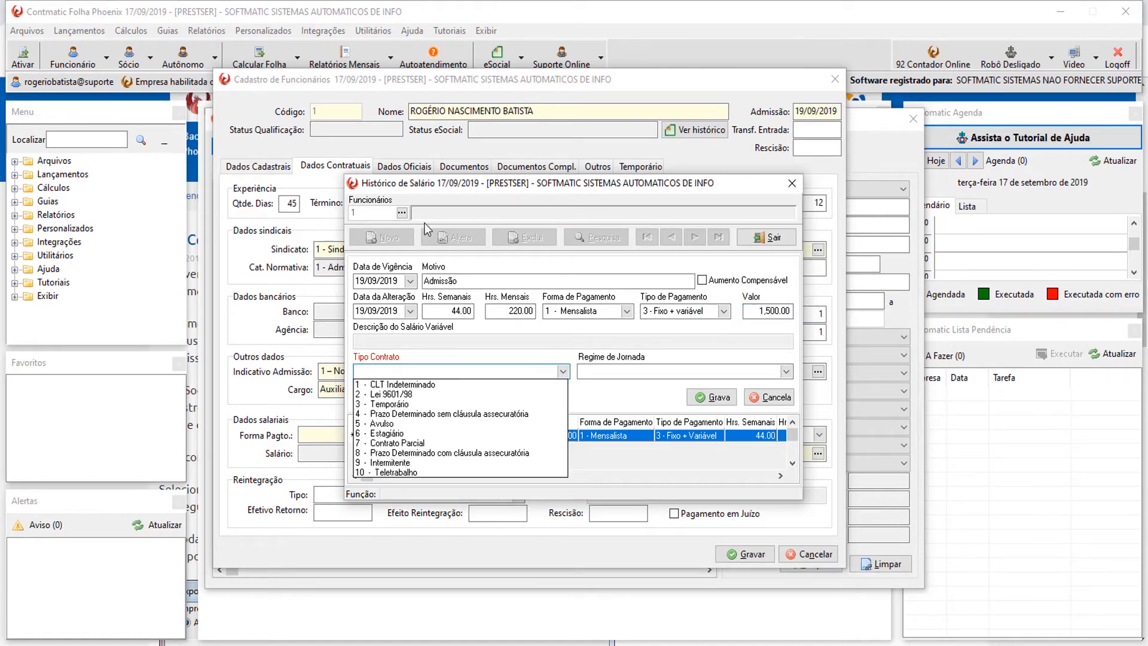
{"action": "left_click_drag", "start_coordinate": [450, 192], "coordinate": [413, 249]}
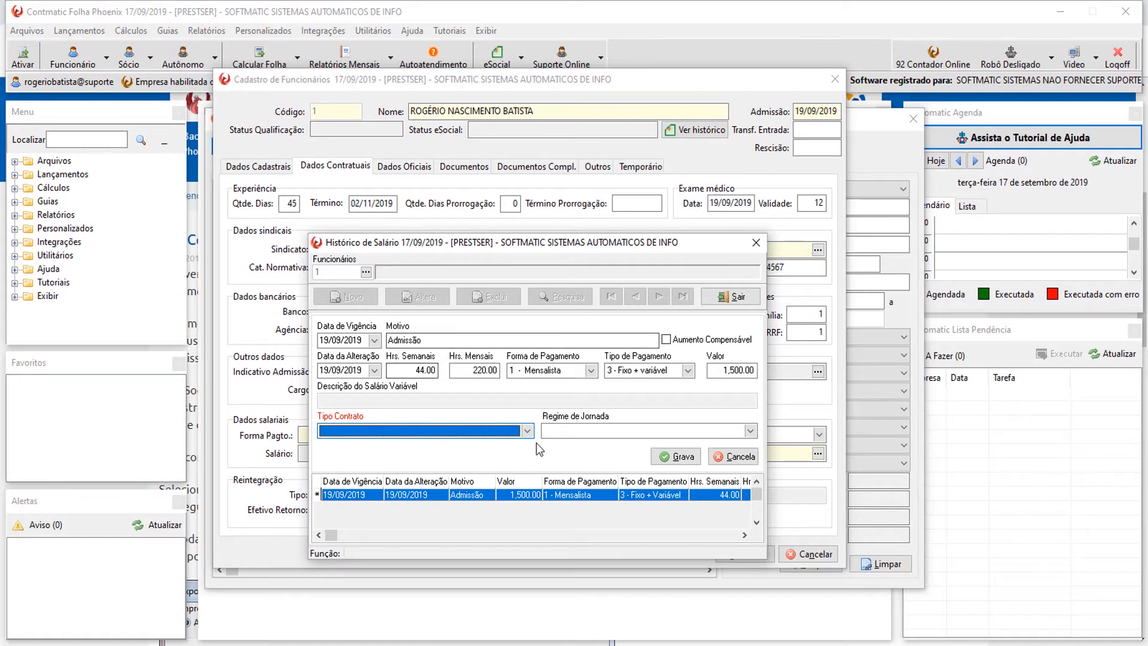
{"action": "left_click", "coordinate": [527, 431]}
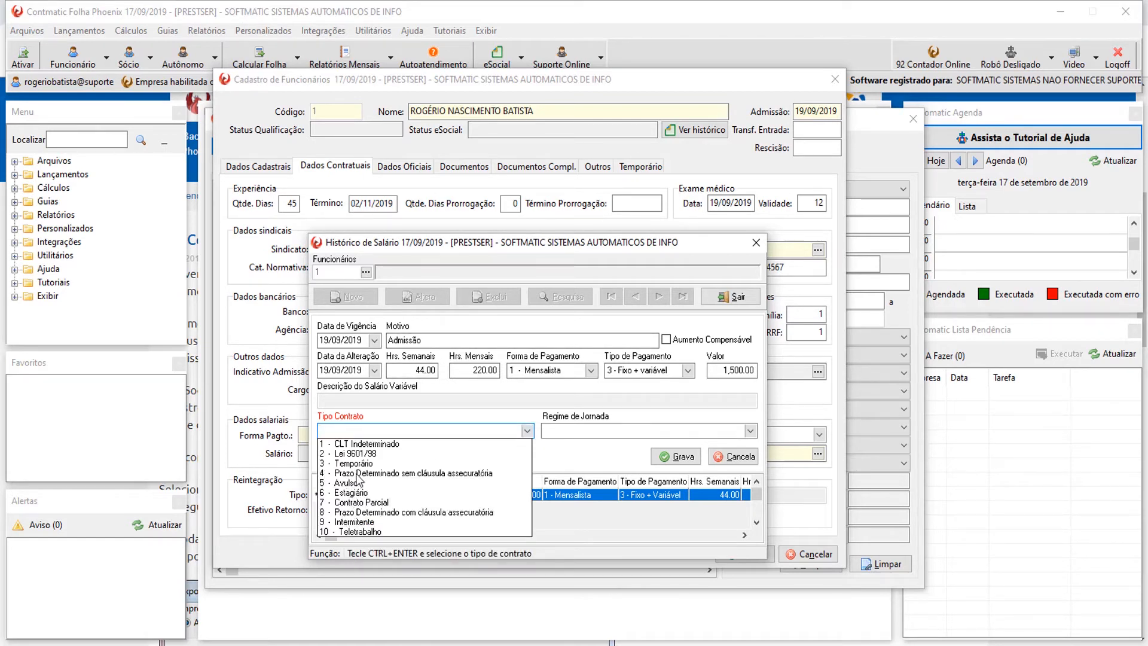
{"action": "left_click", "coordinate": [357, 474]}
{"action": "left_click", "coordinate": [526, 431]}
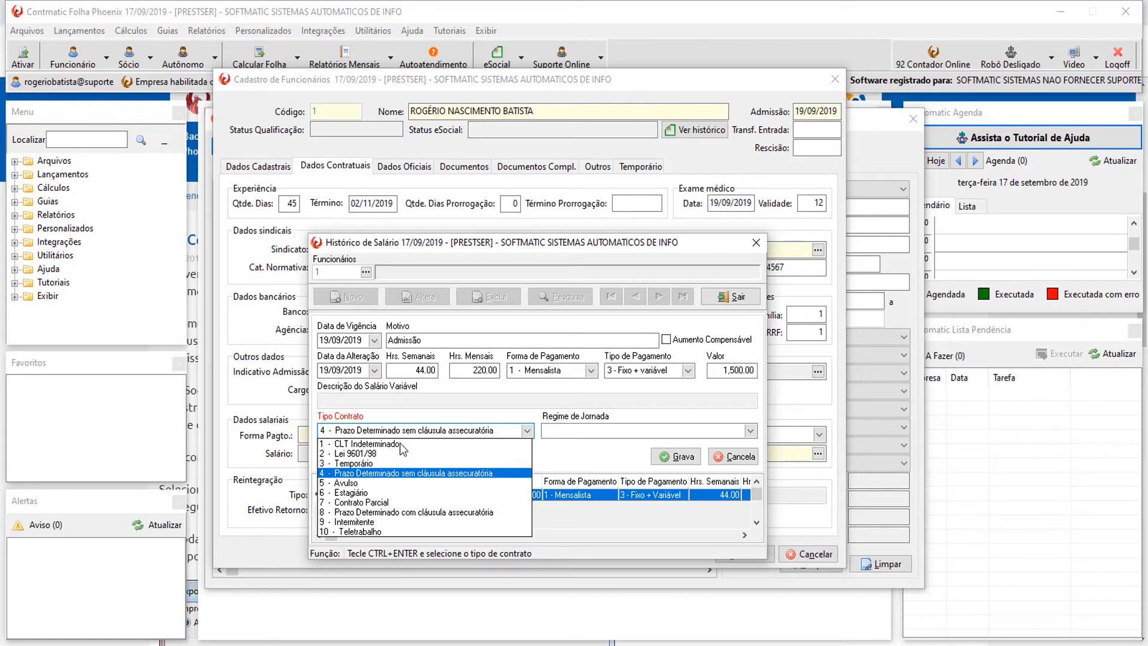
{"action": "left_click", "coordinate": [404, 474]}
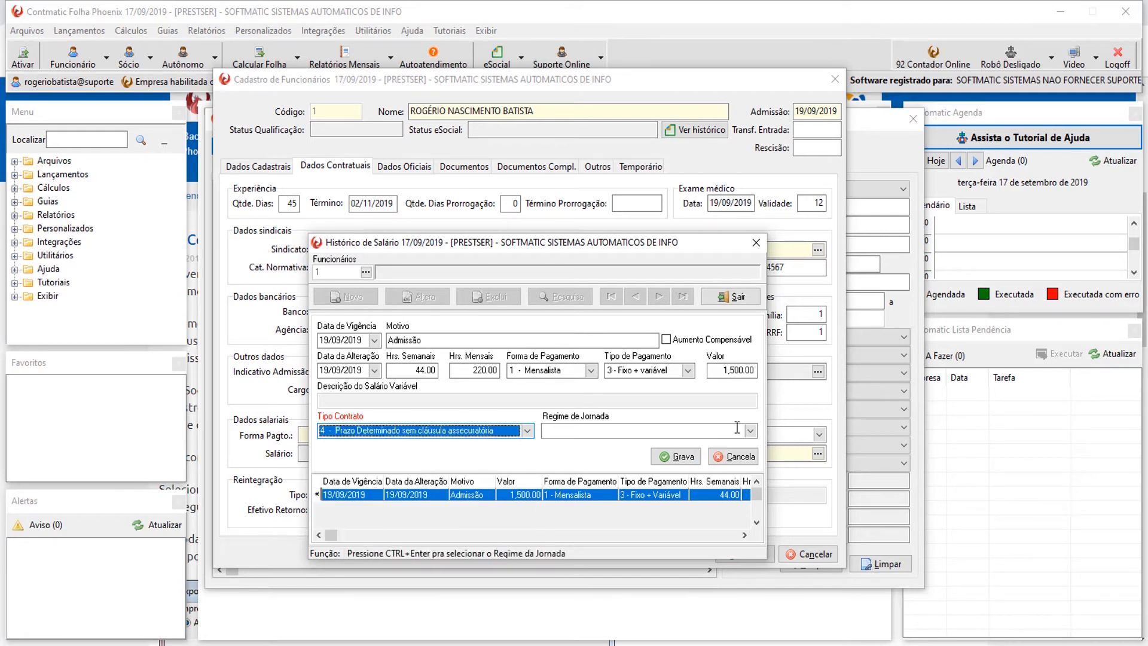
Set working-hours regime 1, save and close the salary history, leaving Reintegração blank.
{"action": "left_click", "coordinate": [738, 429]}
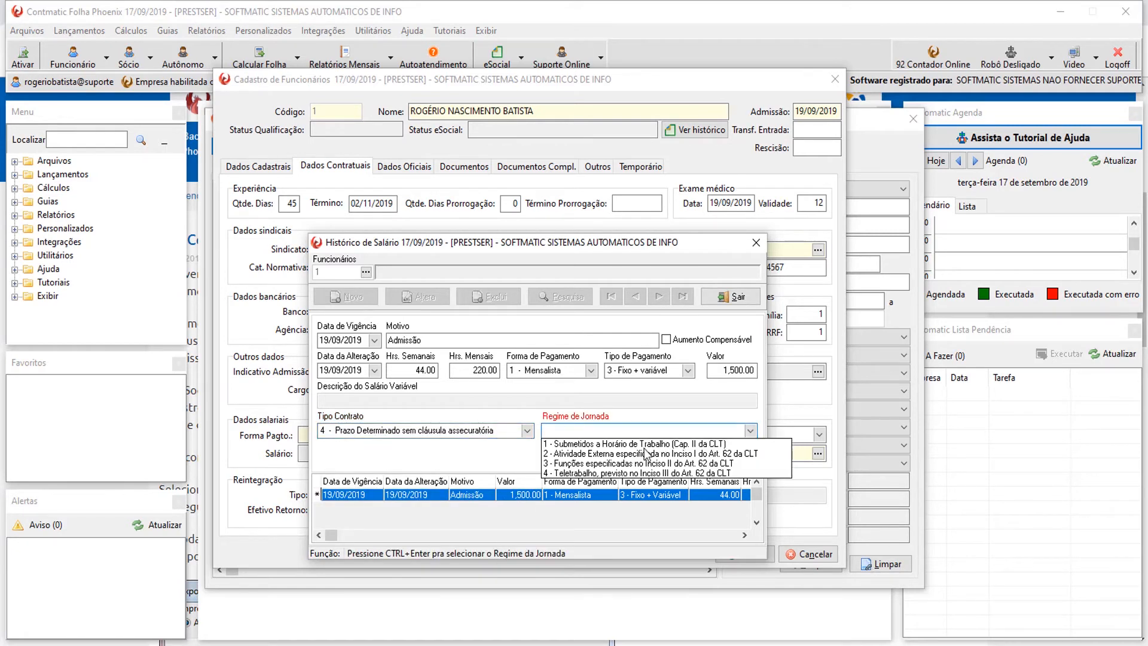
{"action": "left_click", "coordinate": [649, 444]}
{"action": "left_click", "coordinate": [669, 458]}
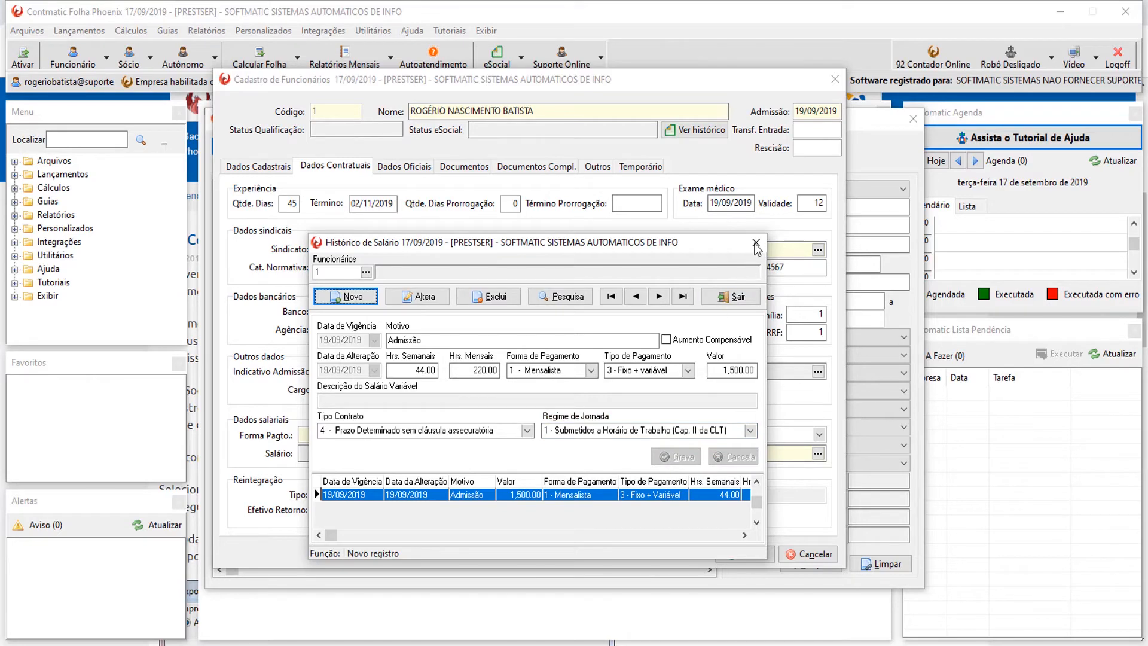
{"action": "left_click", "coordinate": [756, 244]}
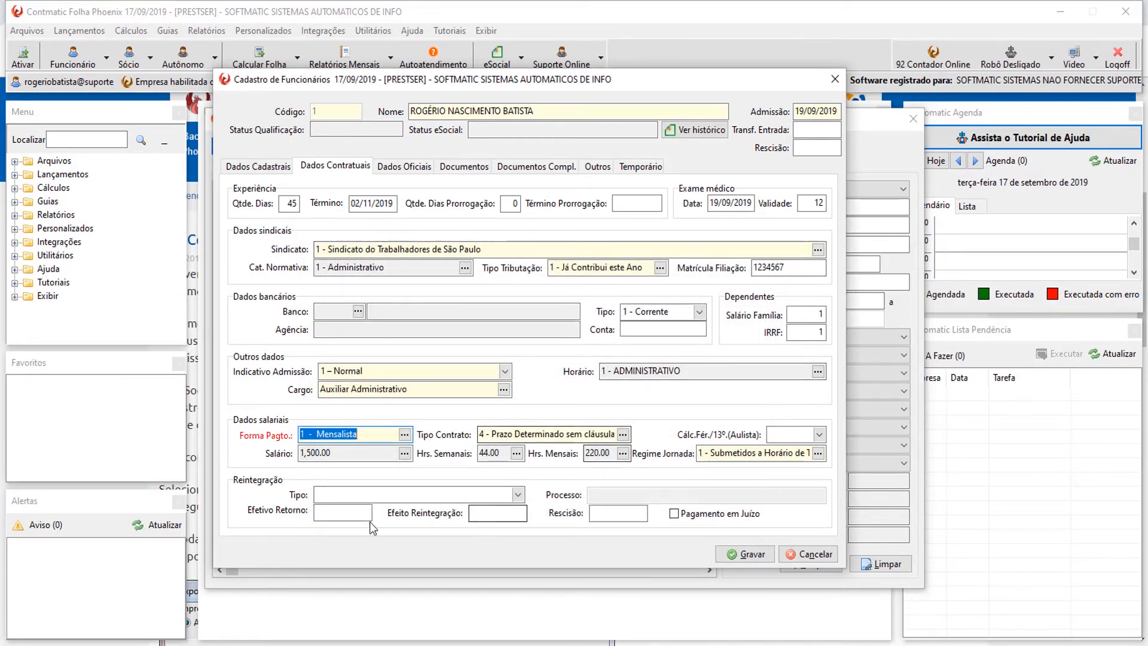
{"action": "left_click", "coordinate": [372, 496]}
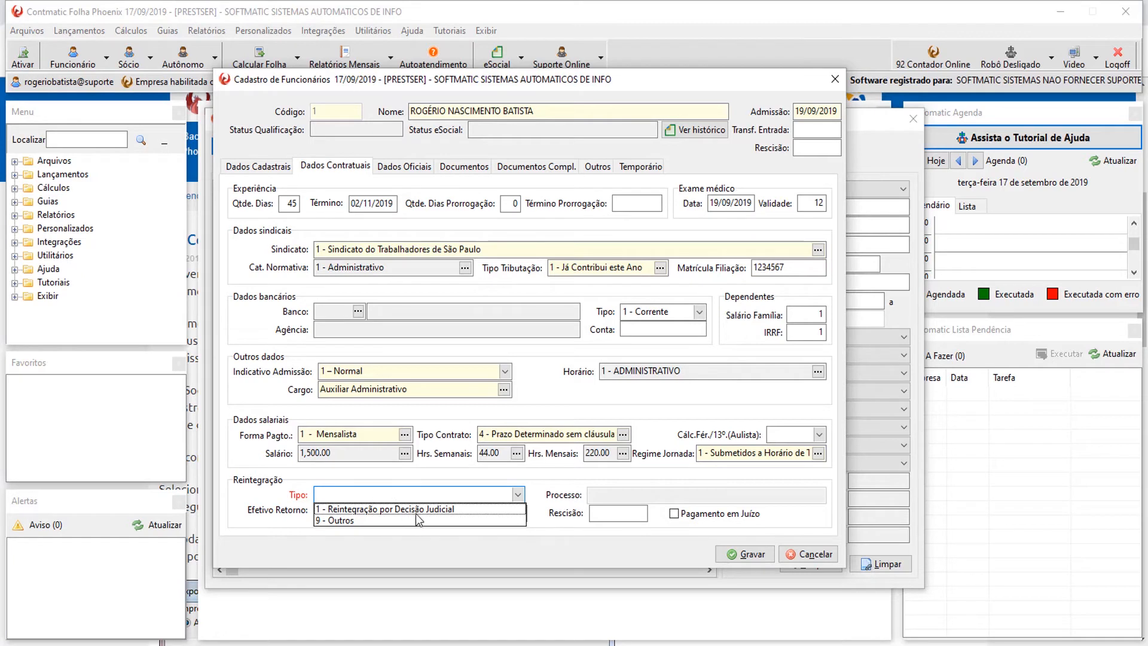
{"action": "left_click", "coordinate": [573, 475]}
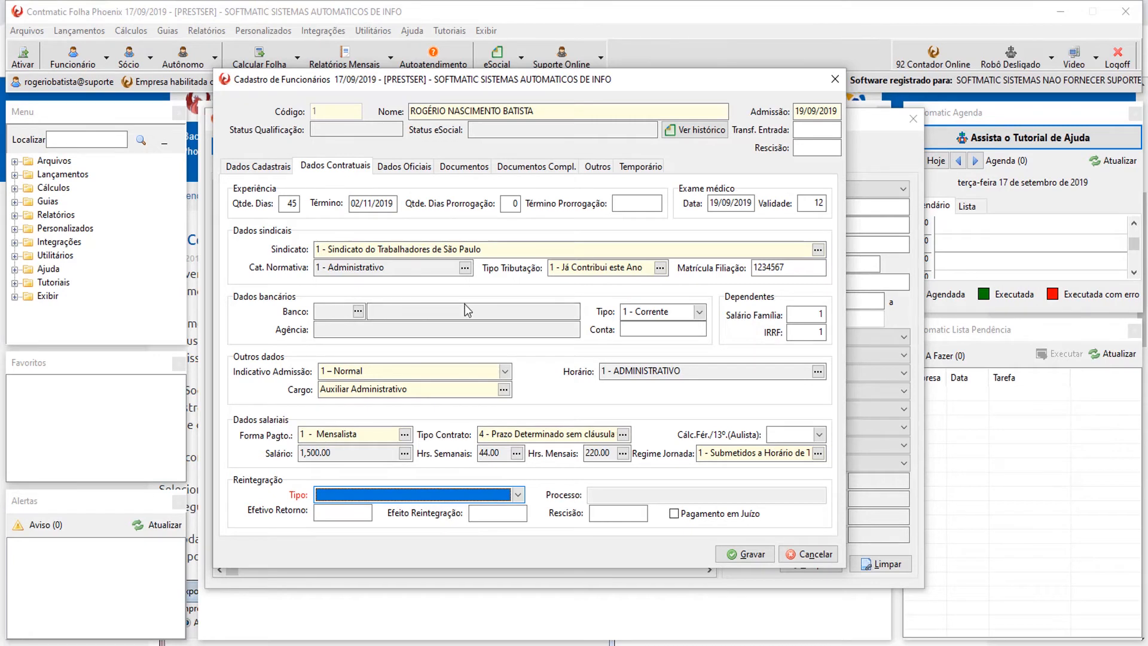
On Dados Oficiais, set nationality to 10 - Brasileira and education to 9 - Superior completo.
{"action": "left_click", "coordinate": [405, 168]}
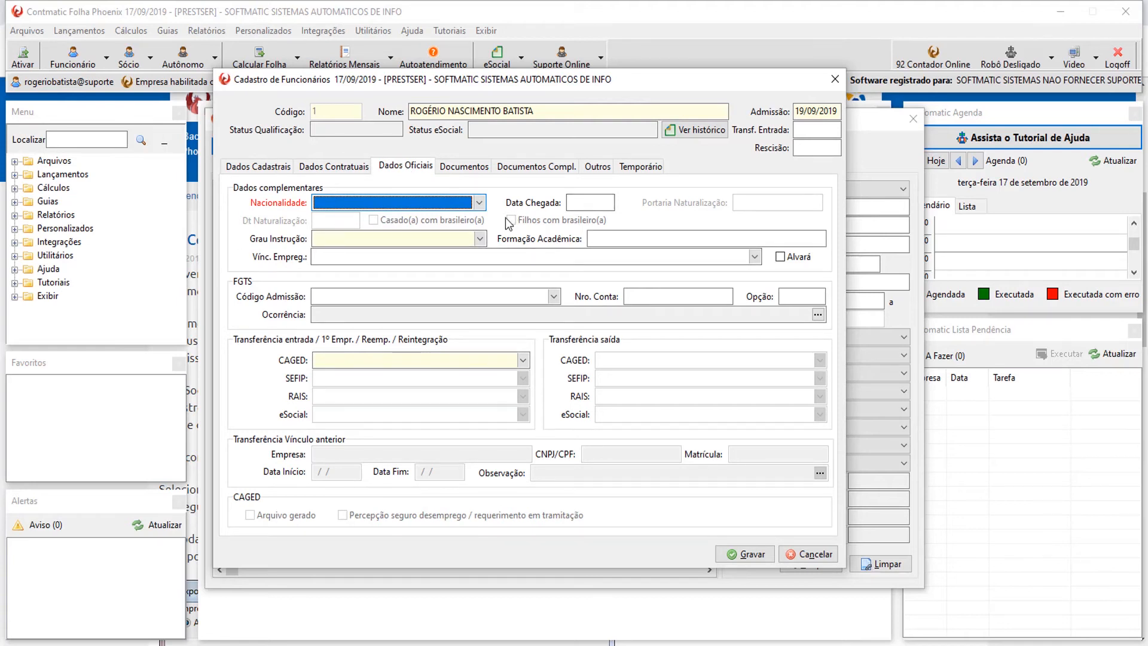
{"action": "left_click", "coordinate": [479, 202]}
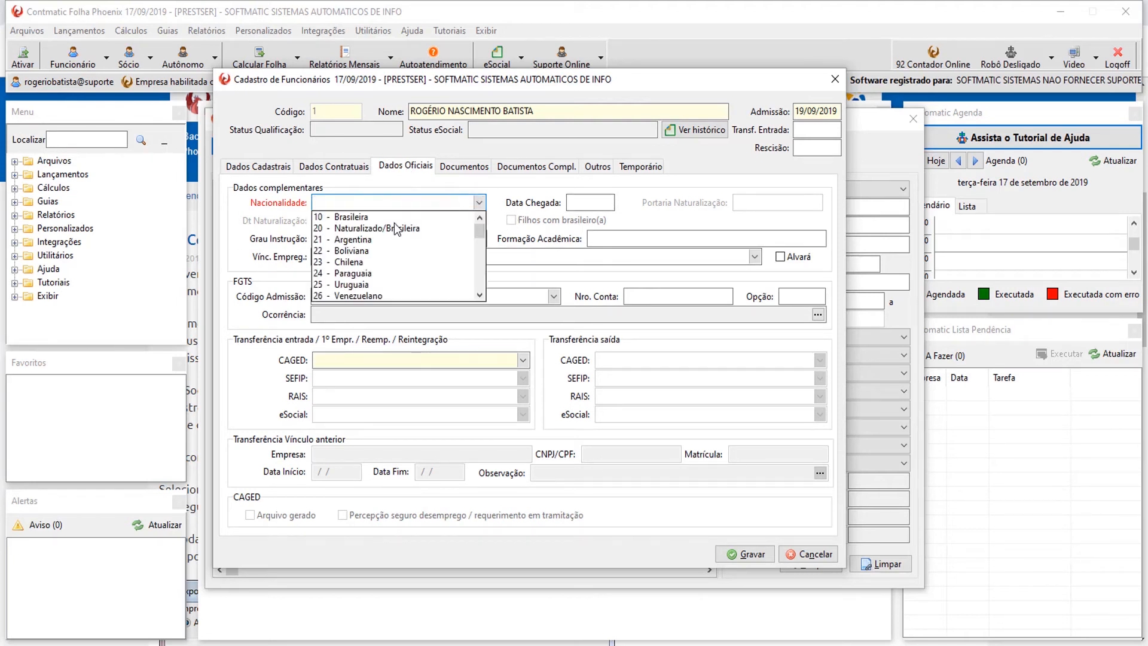
{"action": "left_click", "coordinate": [354, 218]}
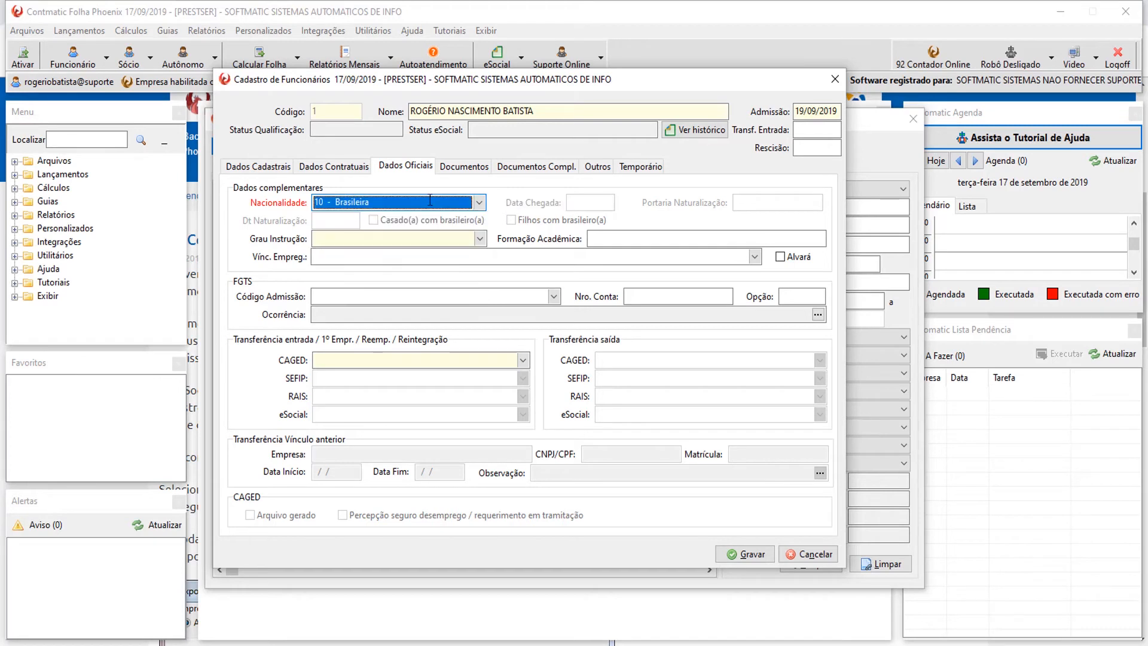
{"action": "left_click", "coordinate": [472, 204]}
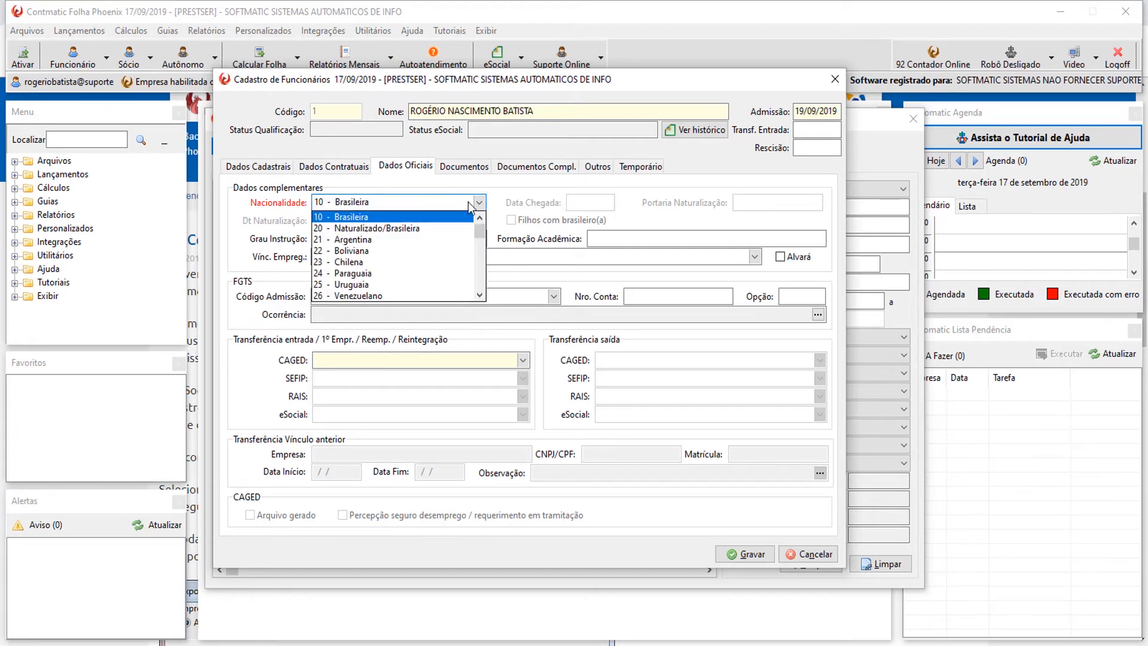
{"action": "left_click", "coordinate": [404, 218]}
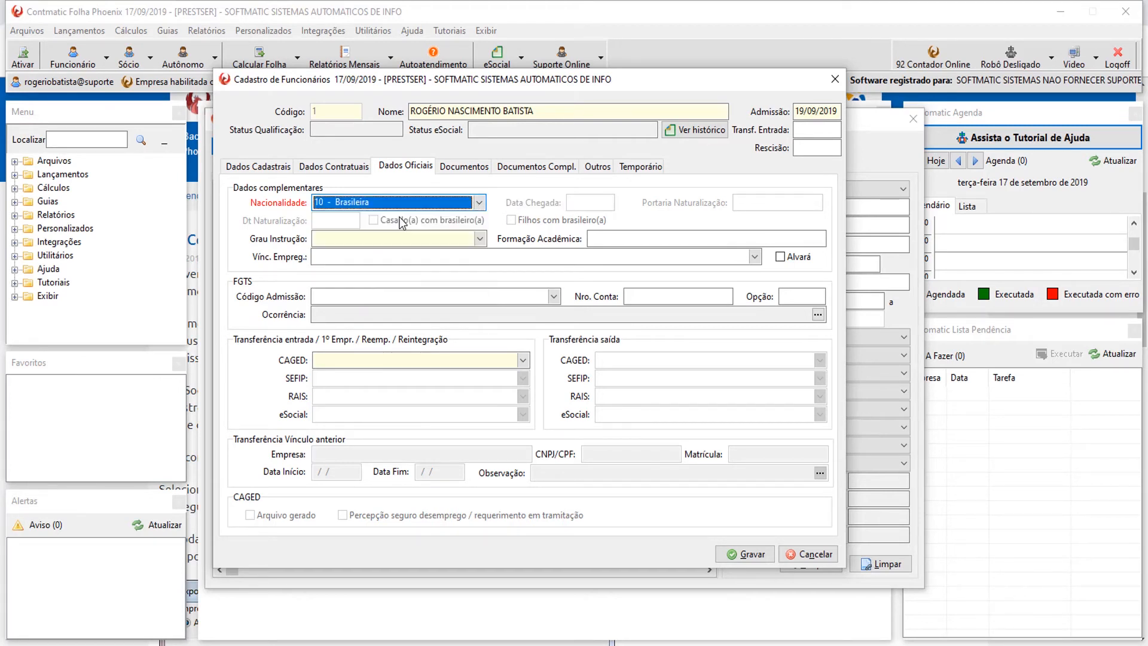
{"action": "left_click", "coordinate": [480, 238]}
{"action": "left_click", "coordinate": [556, 330]}
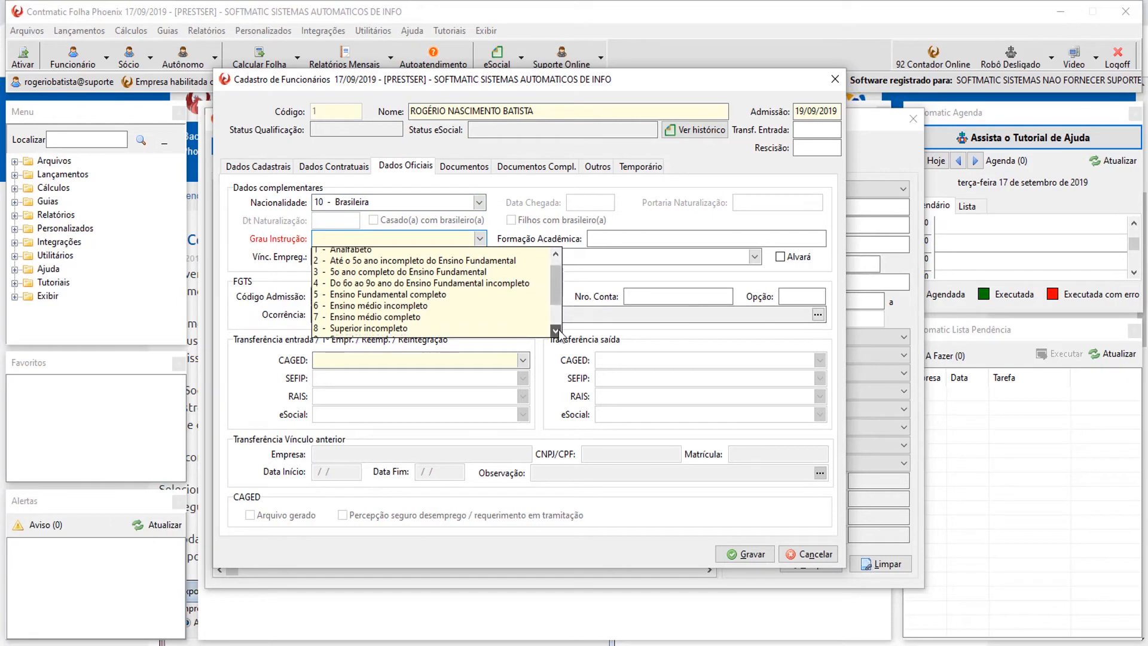
{"action": "left_click", "coordinate": [556, 331]}
{"action": "left_click", "coordinate": [556, 331]}
{"action": "left_click", "coordinate": [382, 306]}
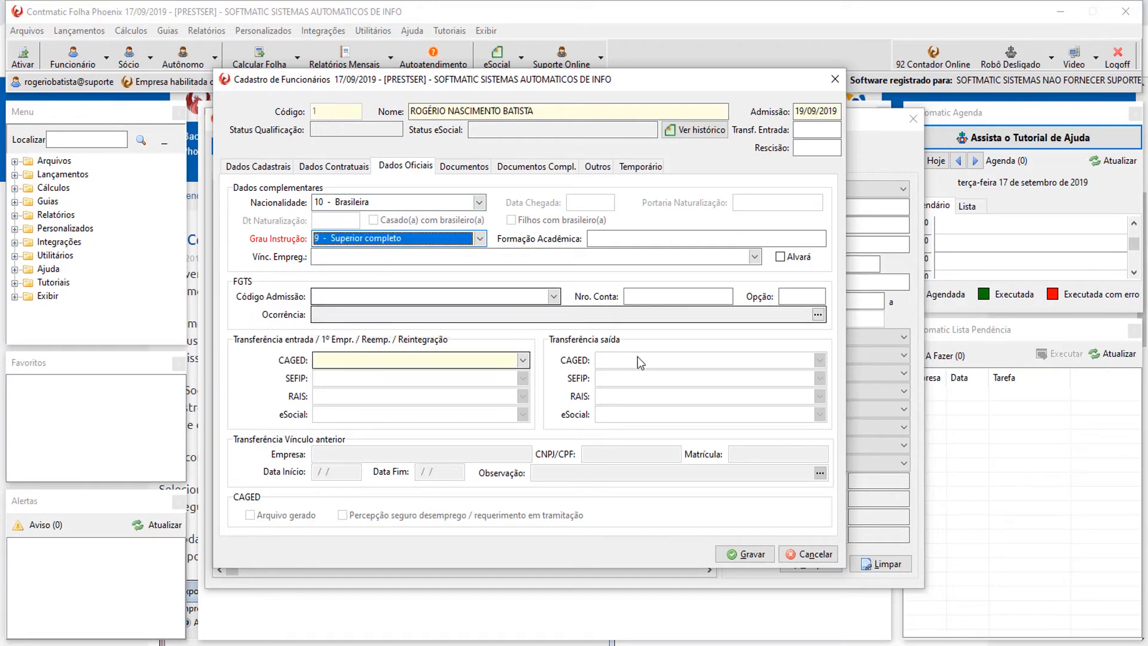
{"action": "left_click", "coordinate": [616, 238]}
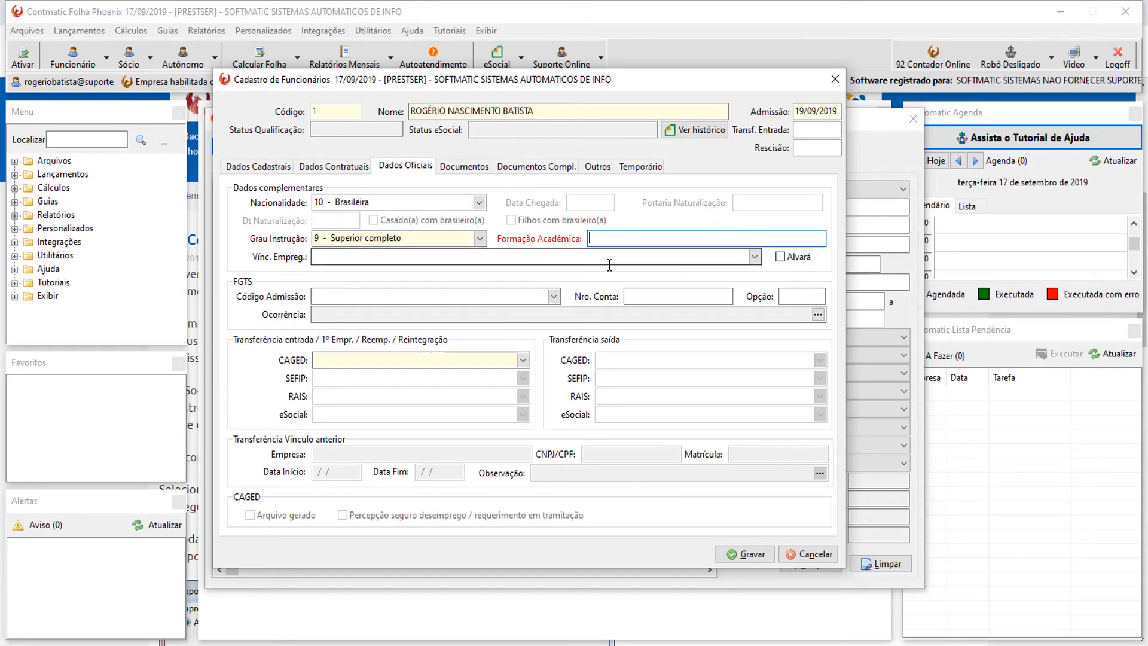
Choose urban CLT employment link 10 and FGTS admission code 9 - Outros, then open the risk-grade history.
{"action": "left_click", "coordinate": [755, 257]}
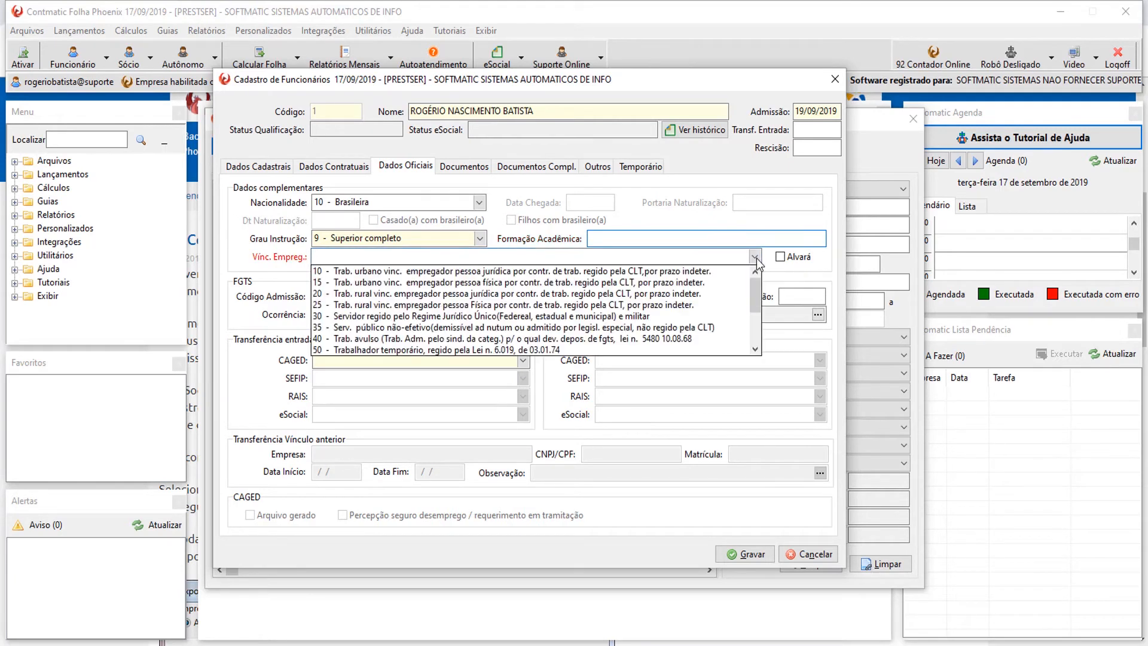
{"action": "mouse_move", "coordinate": [755, 279]}
{"action": "left_mouse_down"}
{"action": "mouse_move", "coordinate": [752, 346]}
{"action": "mouse_move", "coordinate": [752, 298]}
{"action": "left_mouse_up"}
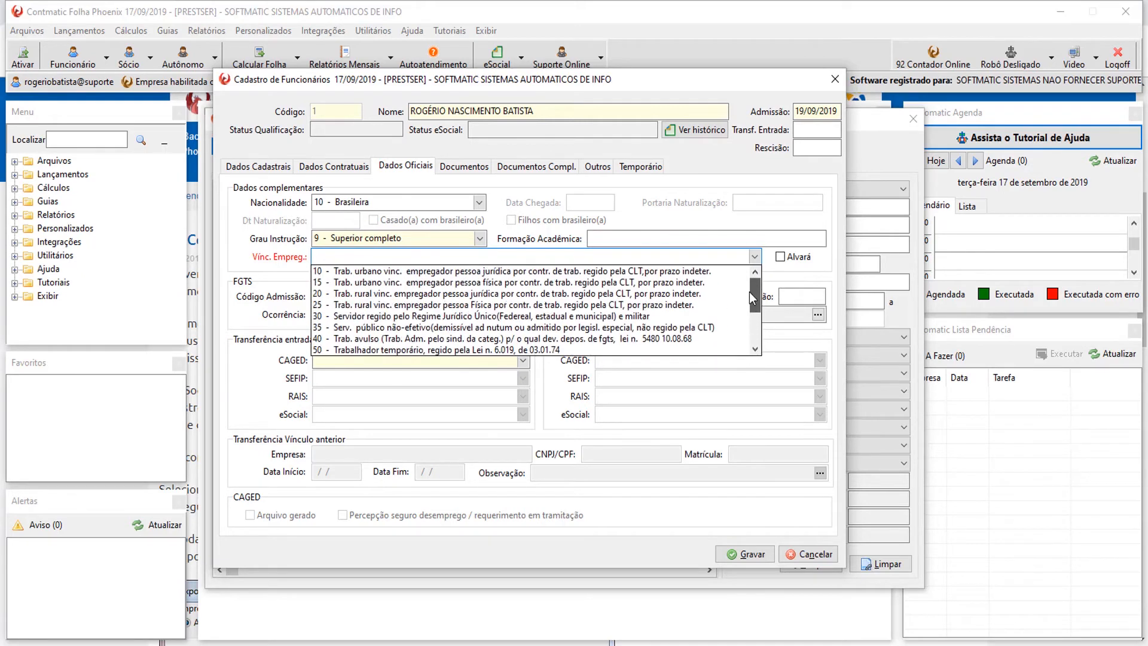
{"action": "left_click", "coordinate": [333, 271]}
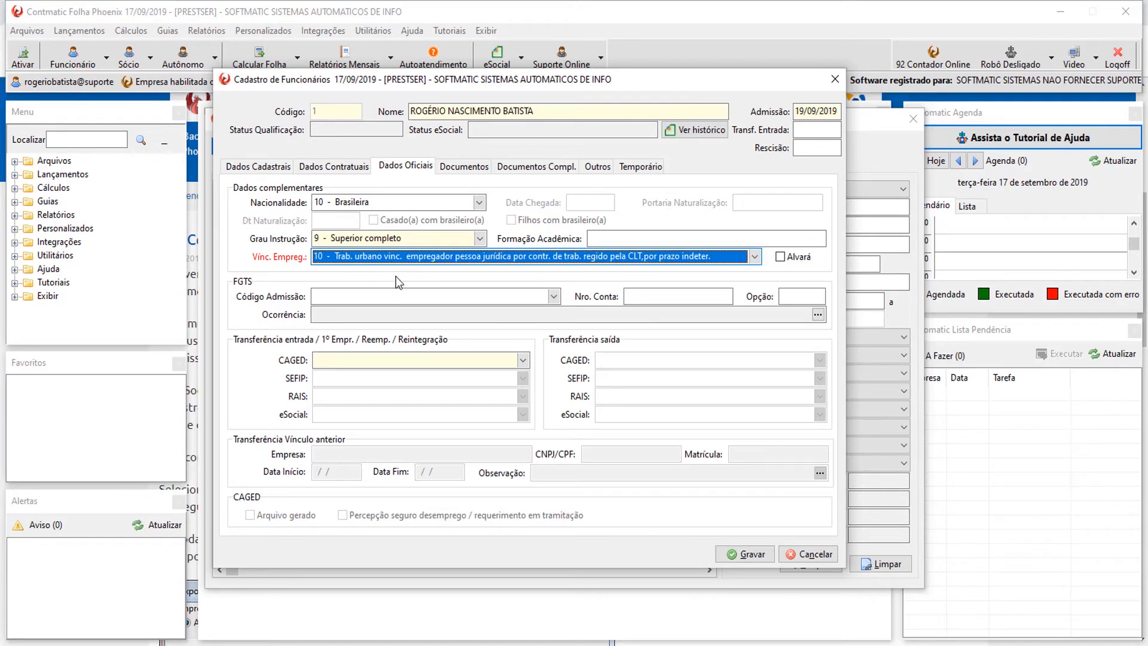
{"action": "left_click", "coordinate": [334, 258]}
{"action": "left_click", "coordinate": [333, 257]}
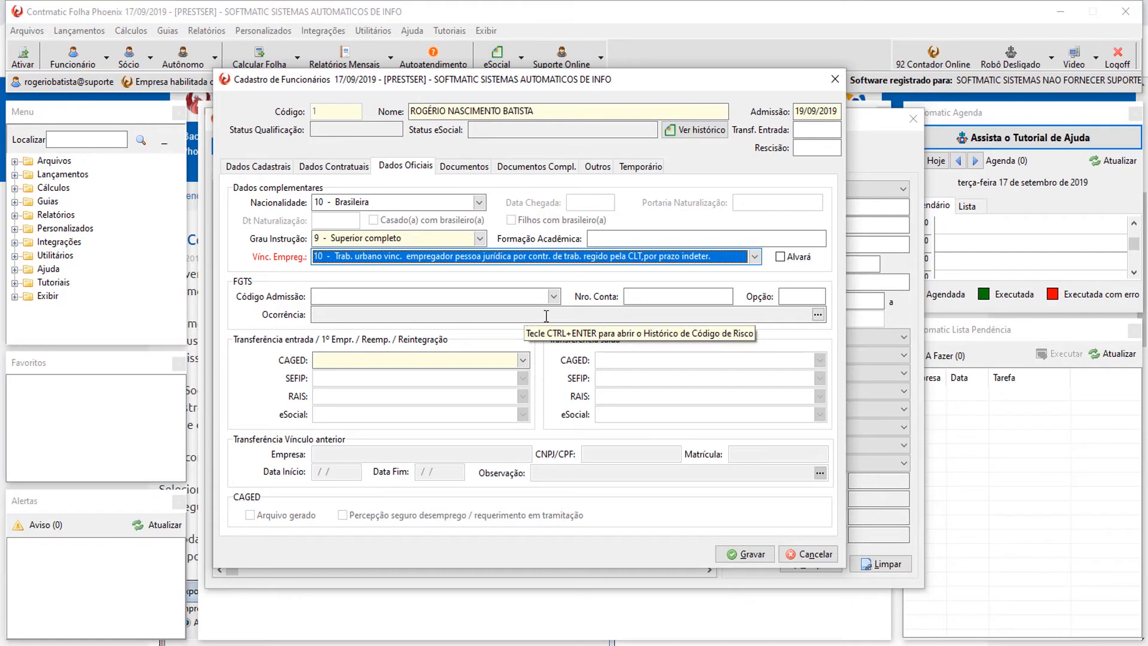
{"action": "left_click", "coordinate": [555, 296]}
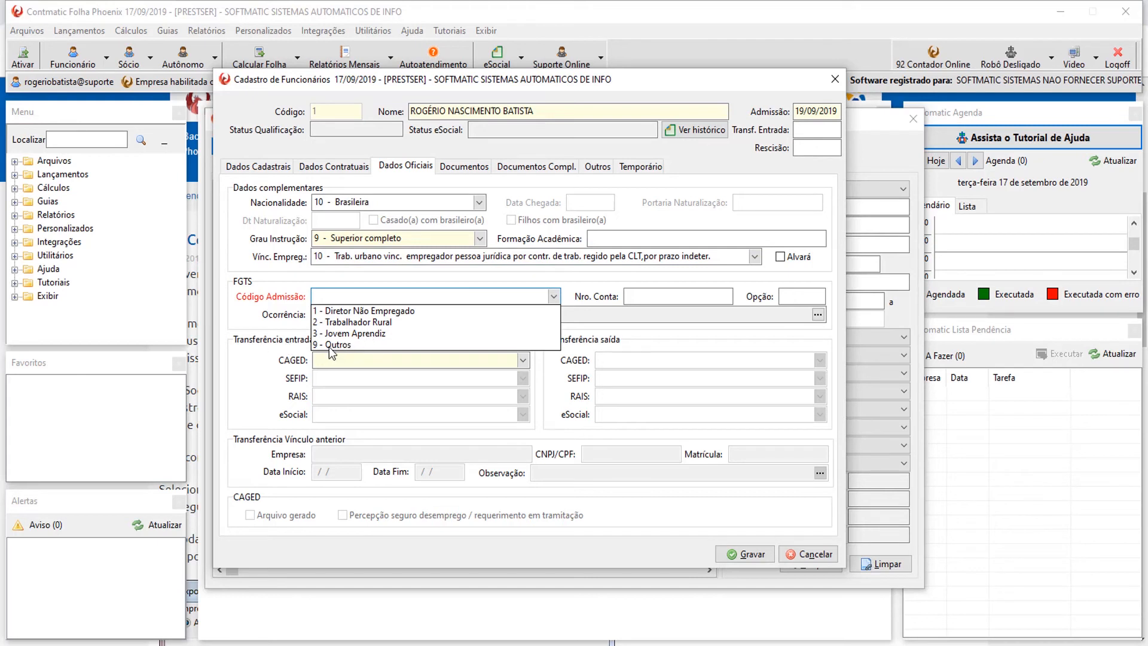
{"action": "left_click", "coordinate": [357, 346]}
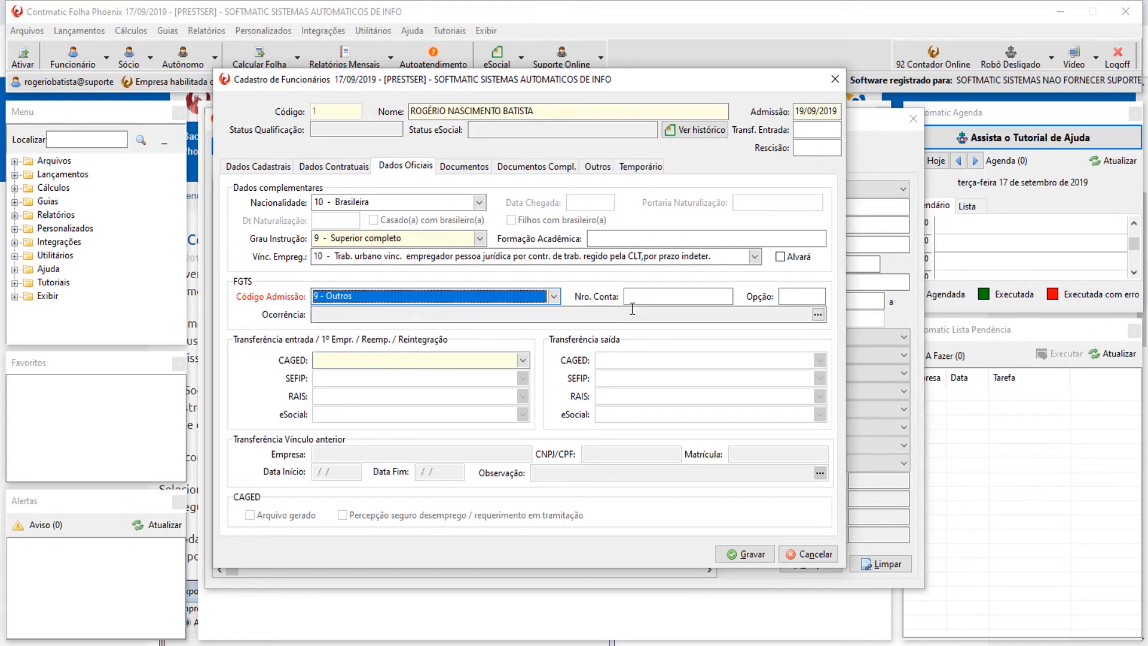
{"action": "left_click", "coordinate": [666, 296]}
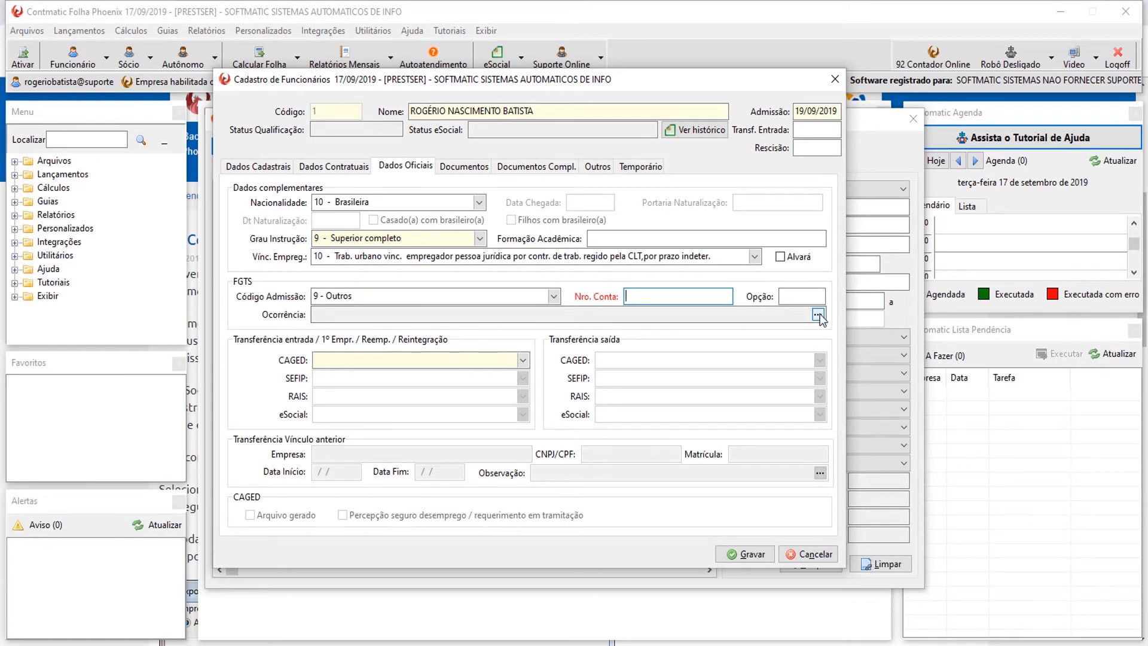
{"action": "left_click", "coordinate": [817, 313]}
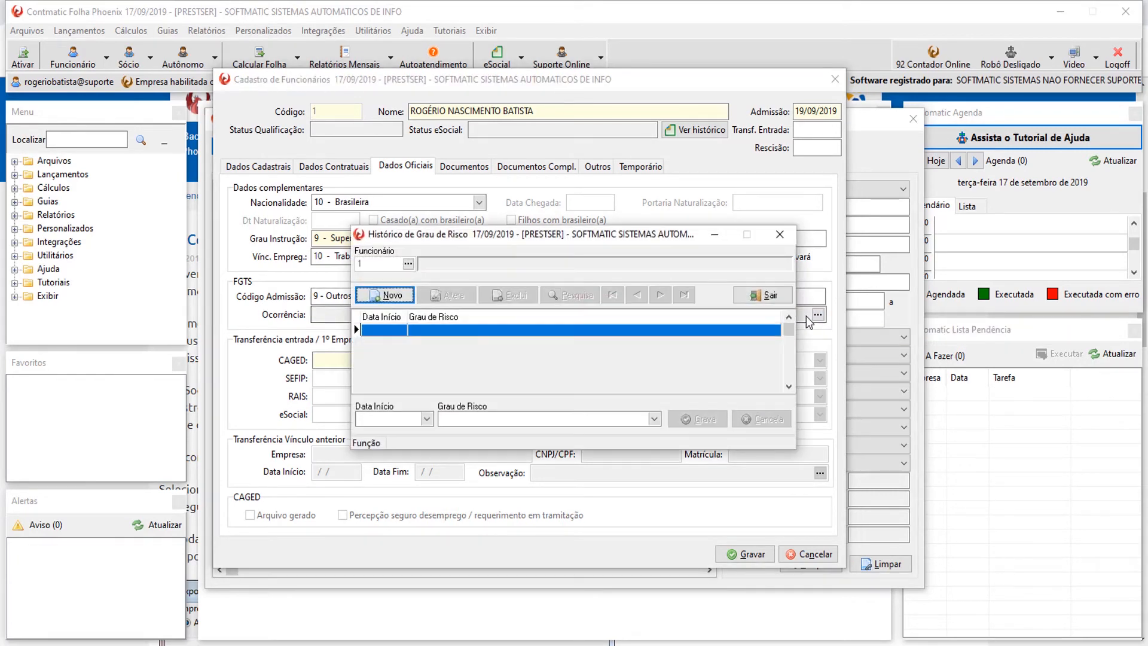
Save a 19/09/2019 risk-grade entry '1 - Não exposição a agente nocivo' and close the history.
{"action": "left_click", "coordinate": [390, 295]}
{"action": "left_click", "coordinate": [655, 419]}
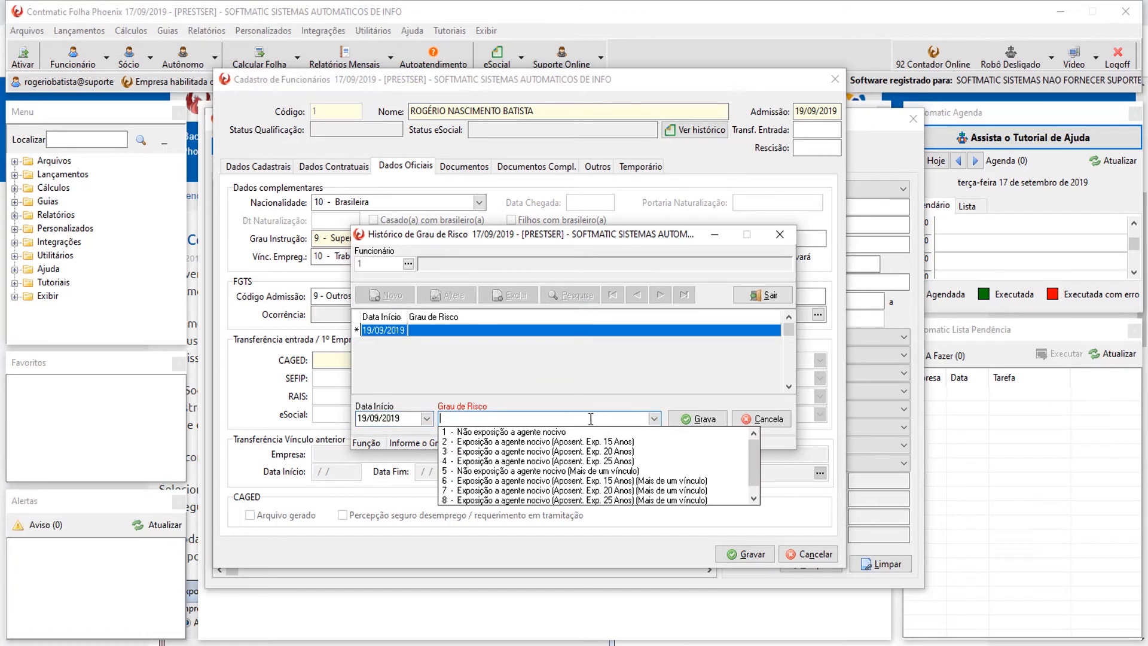
{"action": "left_click_drag", "start_coordinate": [562, 242], "coordinate": [540, 268]}
{"action": "left_click", "coordinate": [632, 445]}
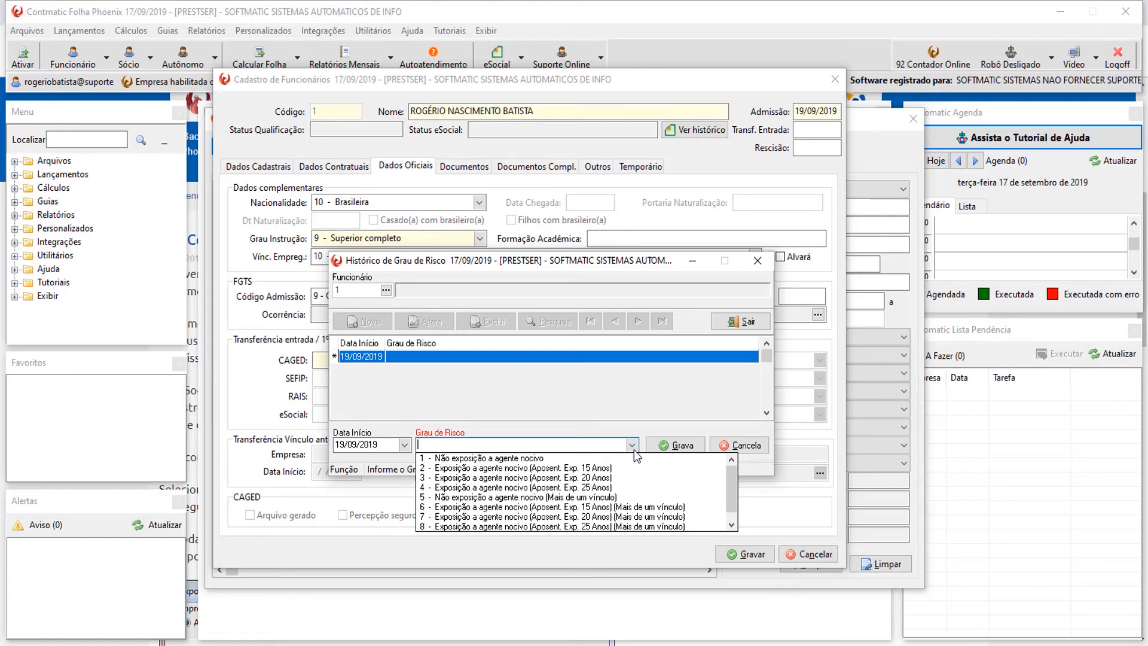
{"action": "left_click", "coordinate": [514, 459]}
{"action": "left_click", "coordinate": [665, 445]}
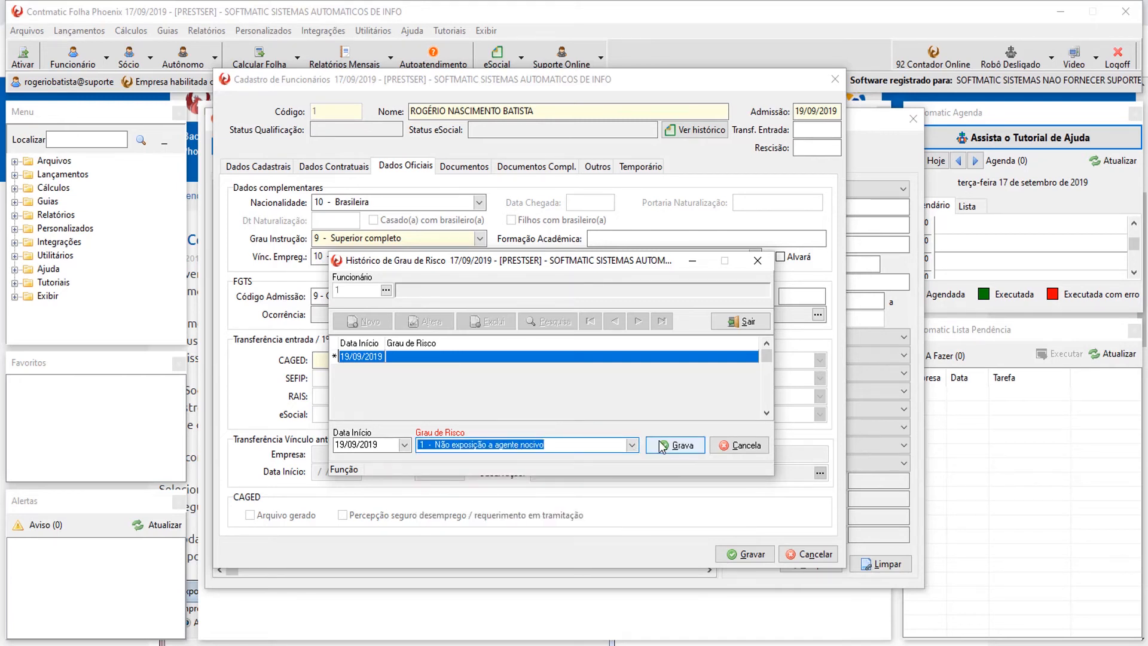
{"action": "left_click", "coordinate": [764, 266]}
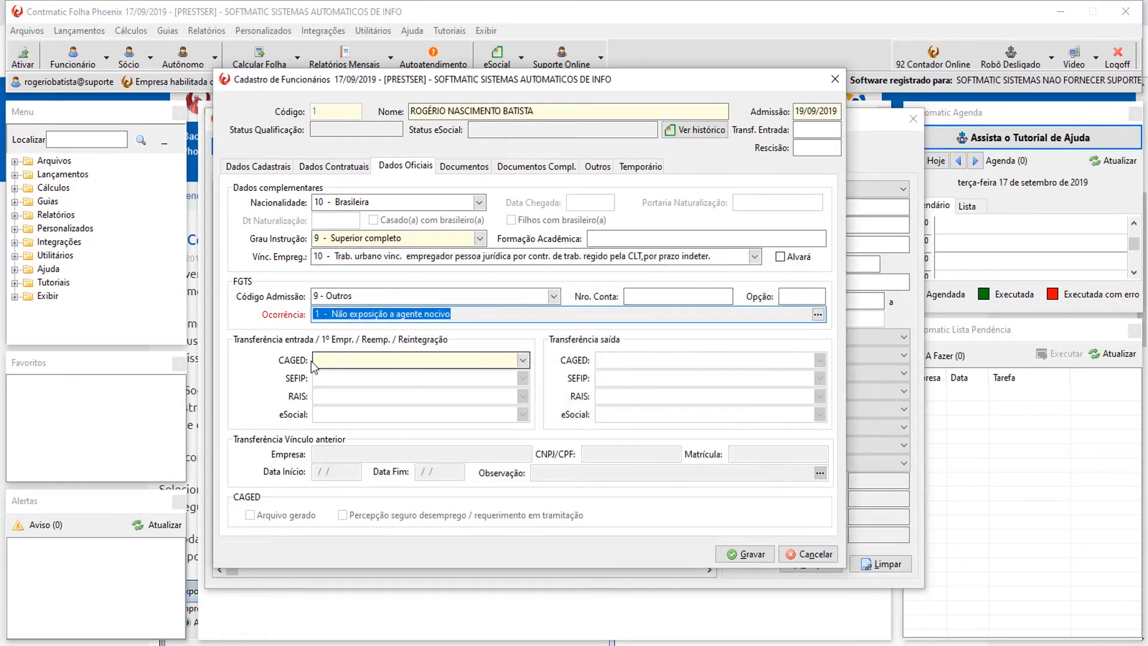
Pick CAGED transfer-in code 20 - Admissão de empregado com emprego anterior.
{"action": "left_click", "coordinate": [523, 360]}
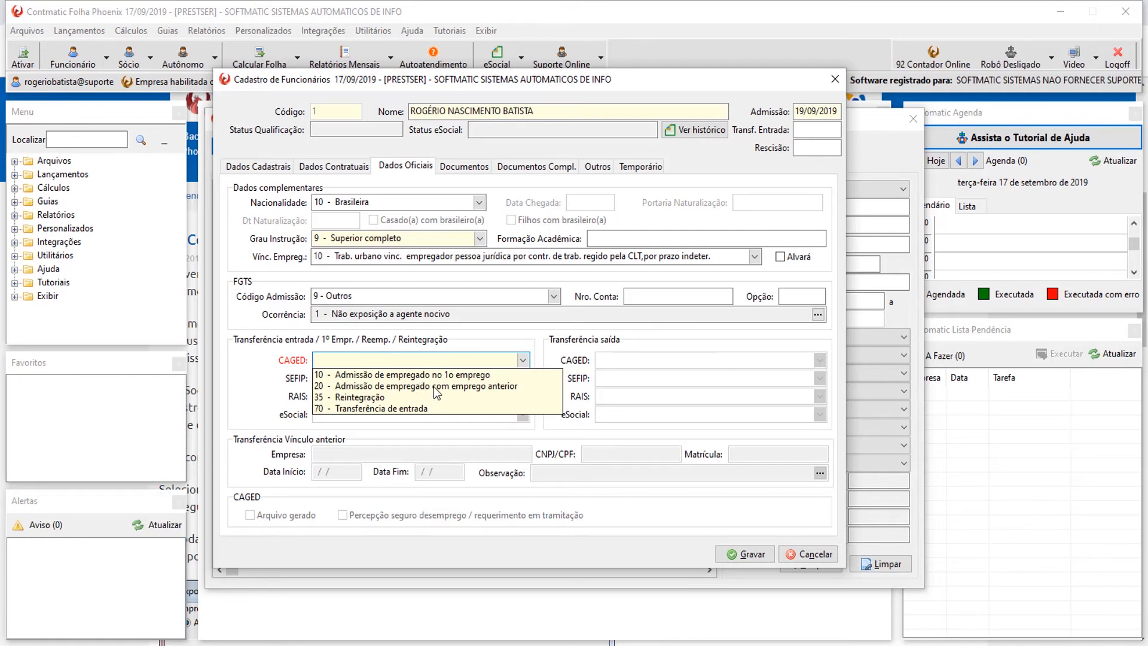
{"action": "left_click", "coordinate": [435, 388]}
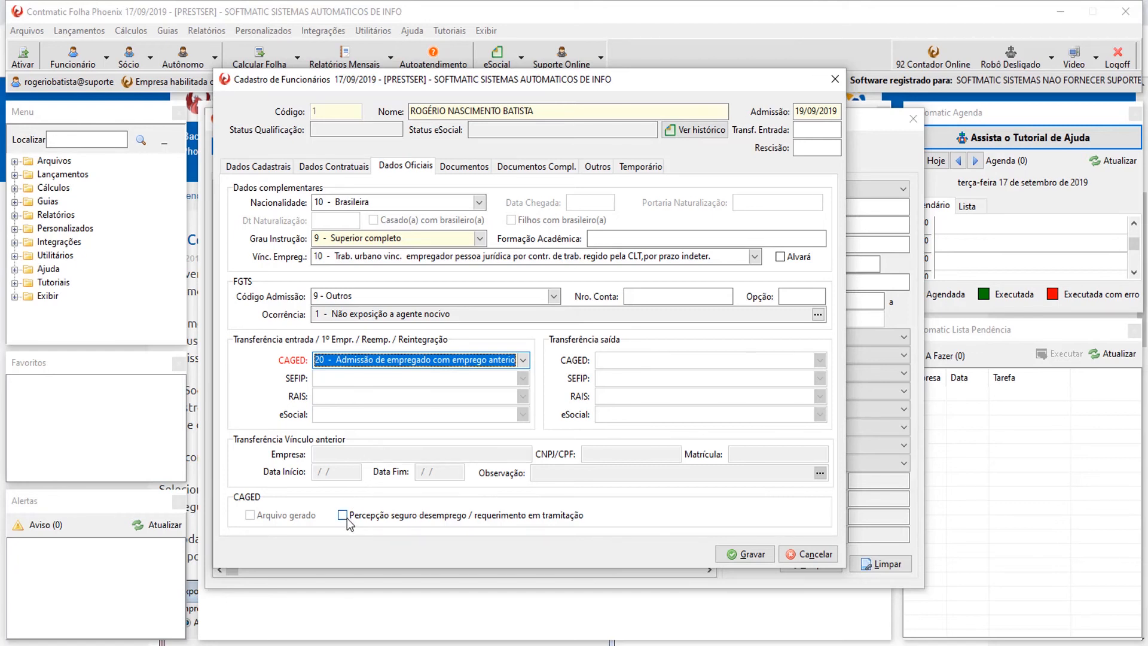
Tick Percepção seguro desemprego and switch CAGED to 10 - Admissão de empregado no 1o emprego.
{"action": "left_click", "coordinate": [524, 361]}
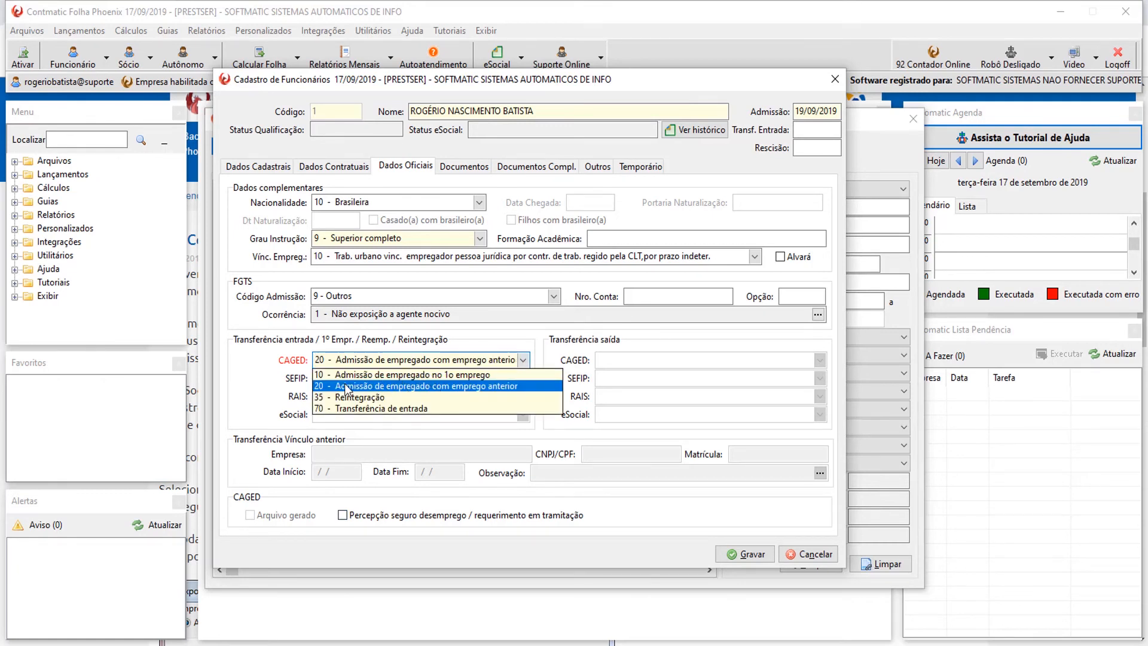
{"action": "left_click", "coordinate": [444, 387]}
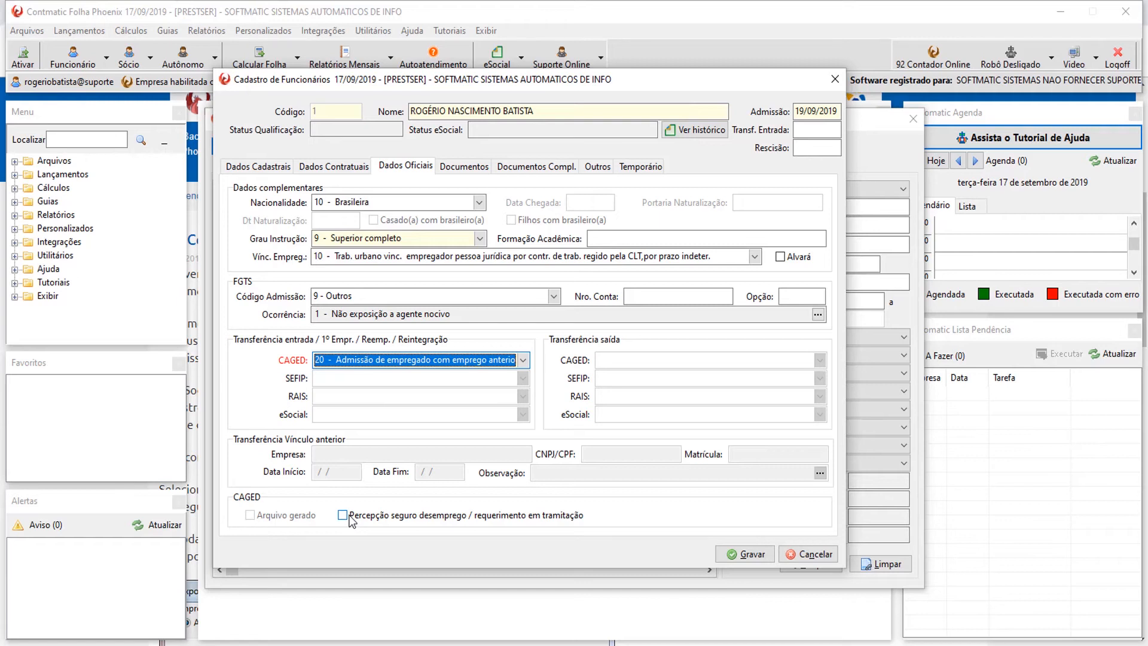
{"action": "left_click", "coordinate": [345, 517]}
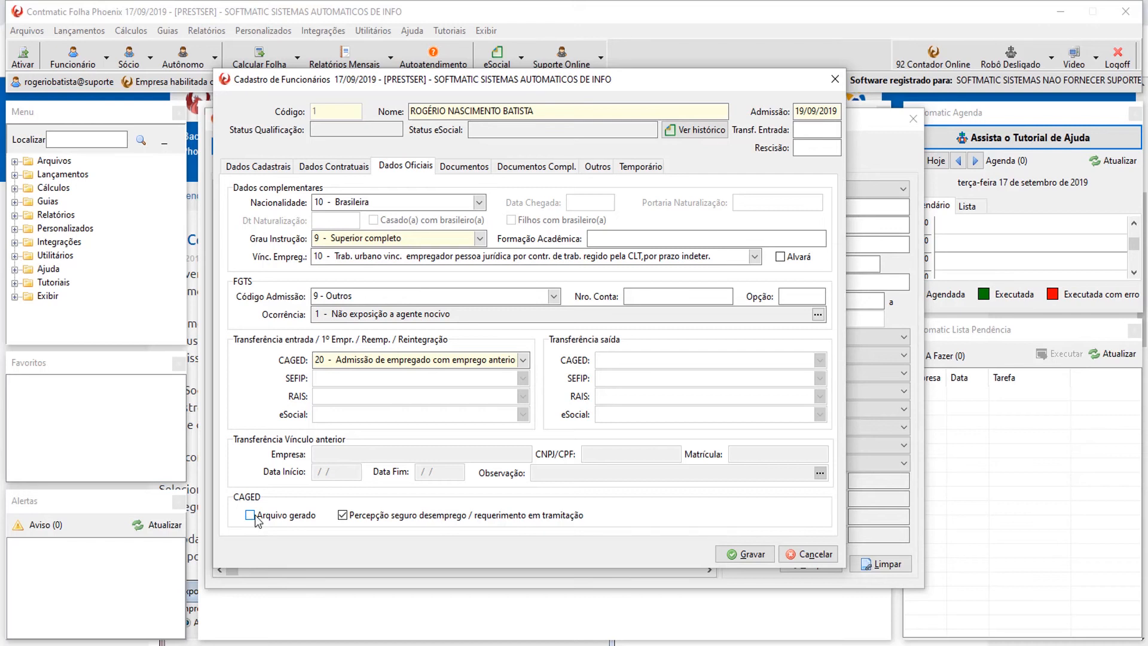
{"action": "left_click", "coordinate": [522, 359]}
{"action": "left_click", "coordinate": [498, 374]}
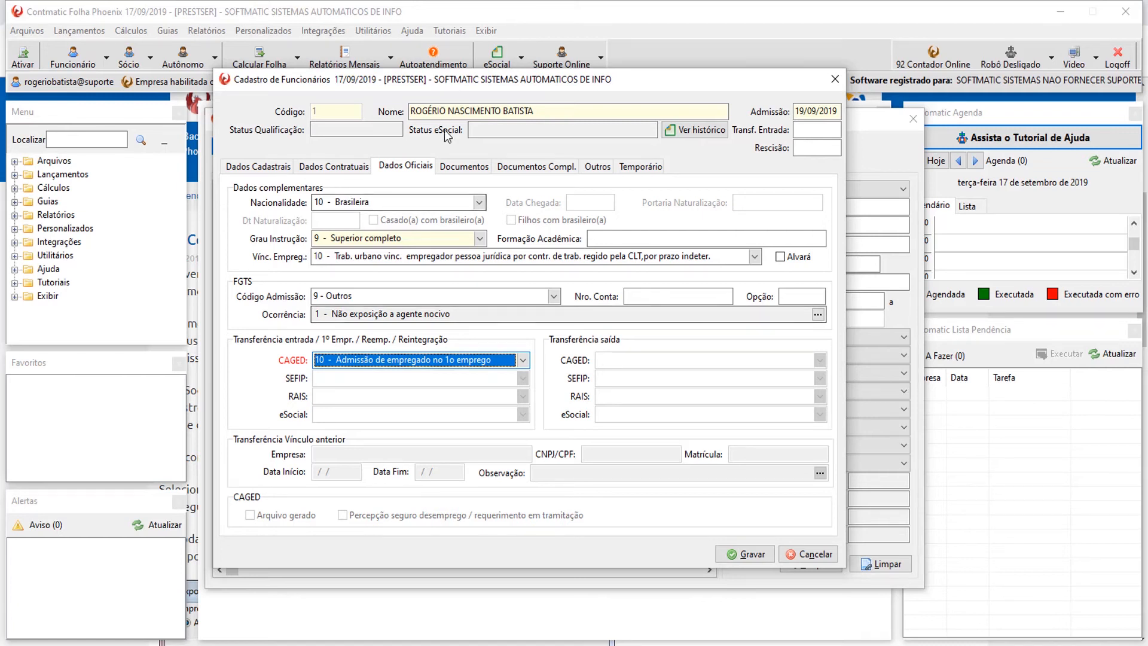
On Documentos, enter the CTPS number and série, issuing state SP and issue date 01/01/1990.
{"action": "left_click", "coordinate": [457, 169]}
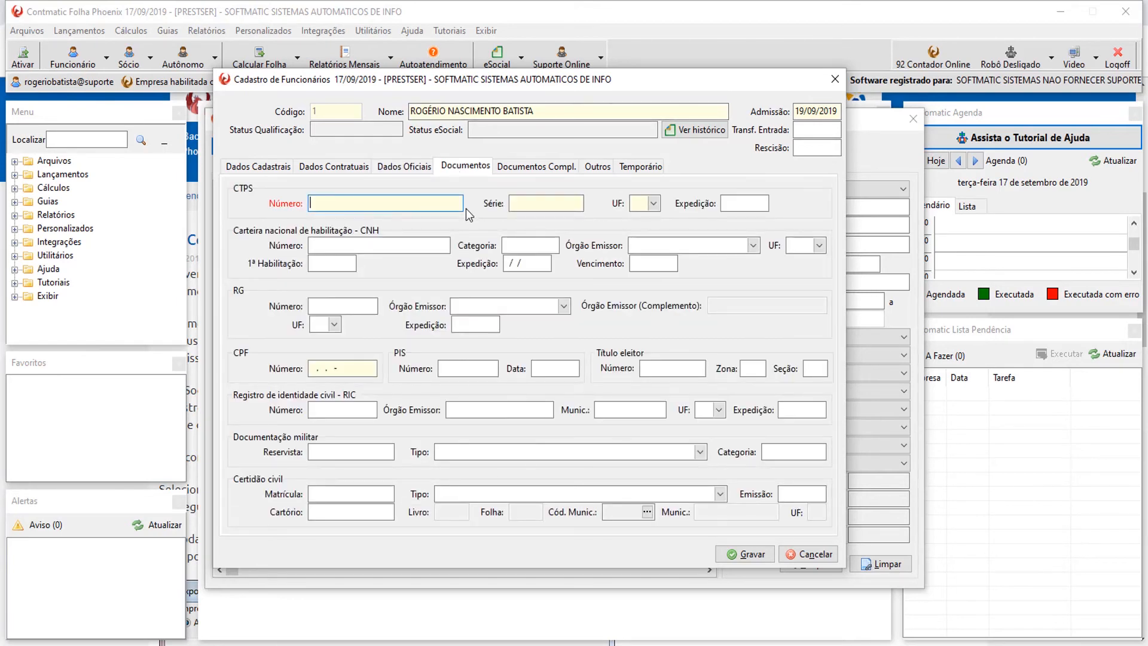
{"action": "type", "text": "1234679"}
{"action": "key", "text": "Tab"}
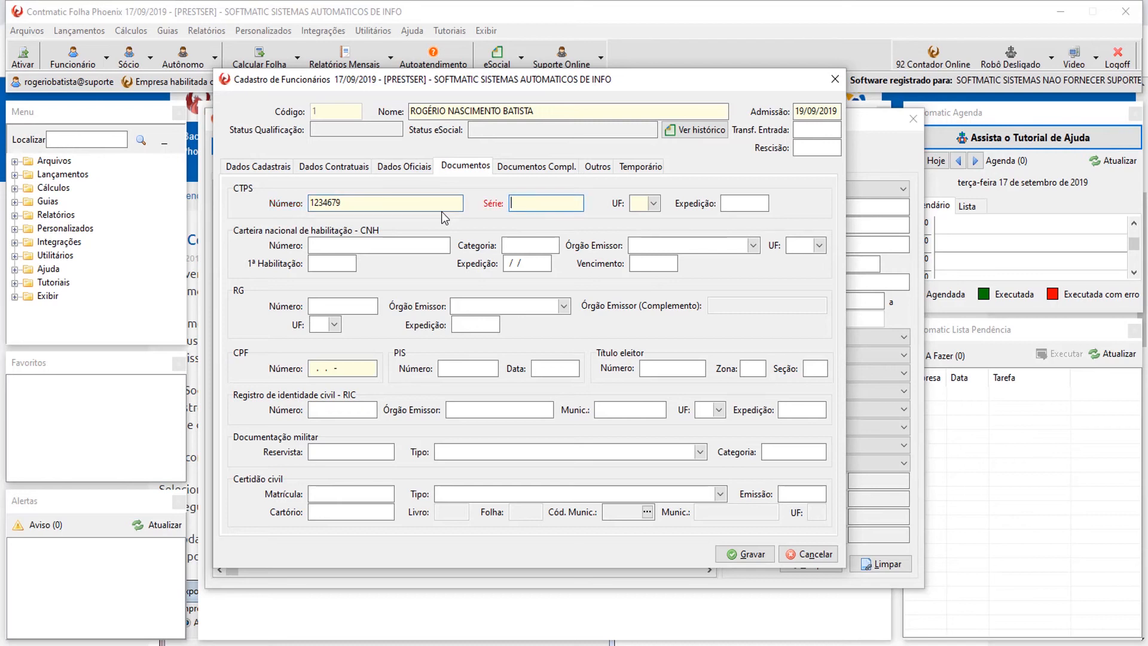
{"action": "type", "text": "12345"}
{"action": "key", "text": "Tab"}
{"action": "key", "text": "Down"}
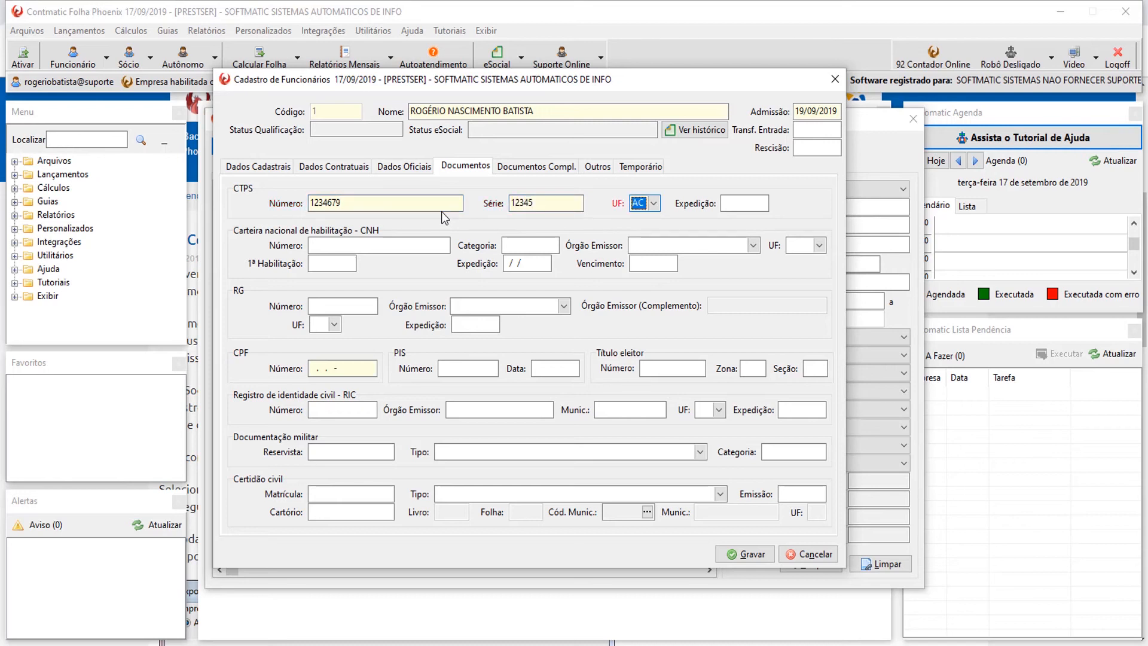
{"action": "type", "text": "sp"}
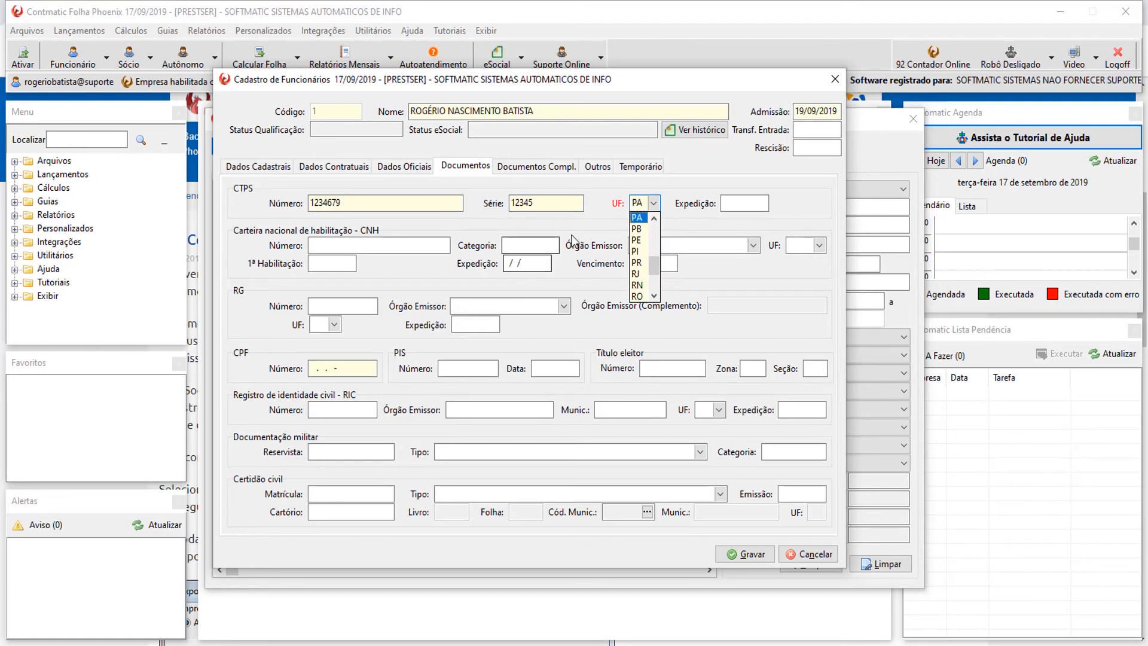
{"action": "scroll", "coordinate": [646, 272], "scroll_direction": "down", "scroll_amount": 4}
{"action": "left_click", "coordinate": [643, 286]}
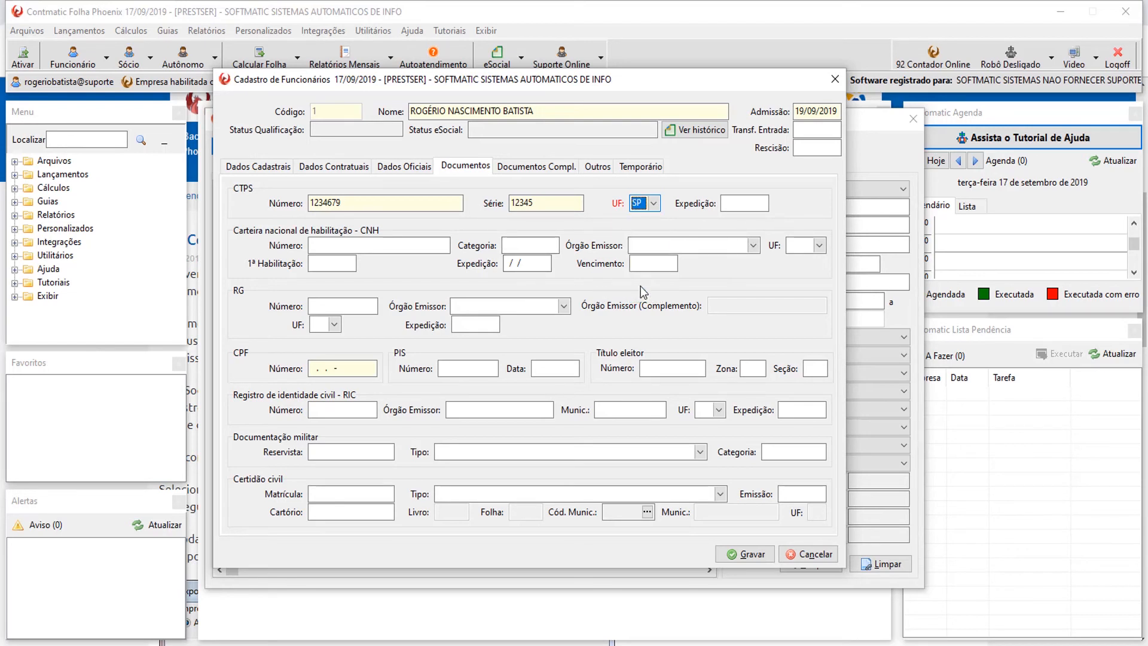
{"action": "key", "text": "Tab"}
{"action": "type", "text": "01/01/1"}
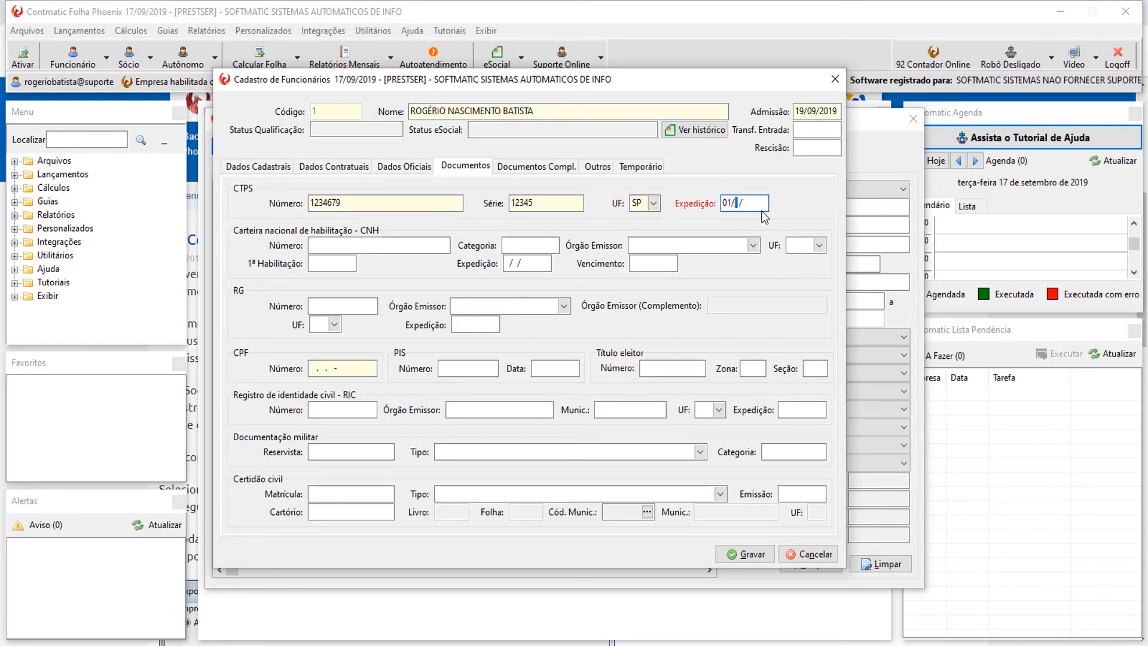
{"action": "type", "text": "990"}
Enter the RG number with issuing authority 4 - Secretaria de Segurança Pública.
{"action": "left_click", "coordinate": [382, 246]}
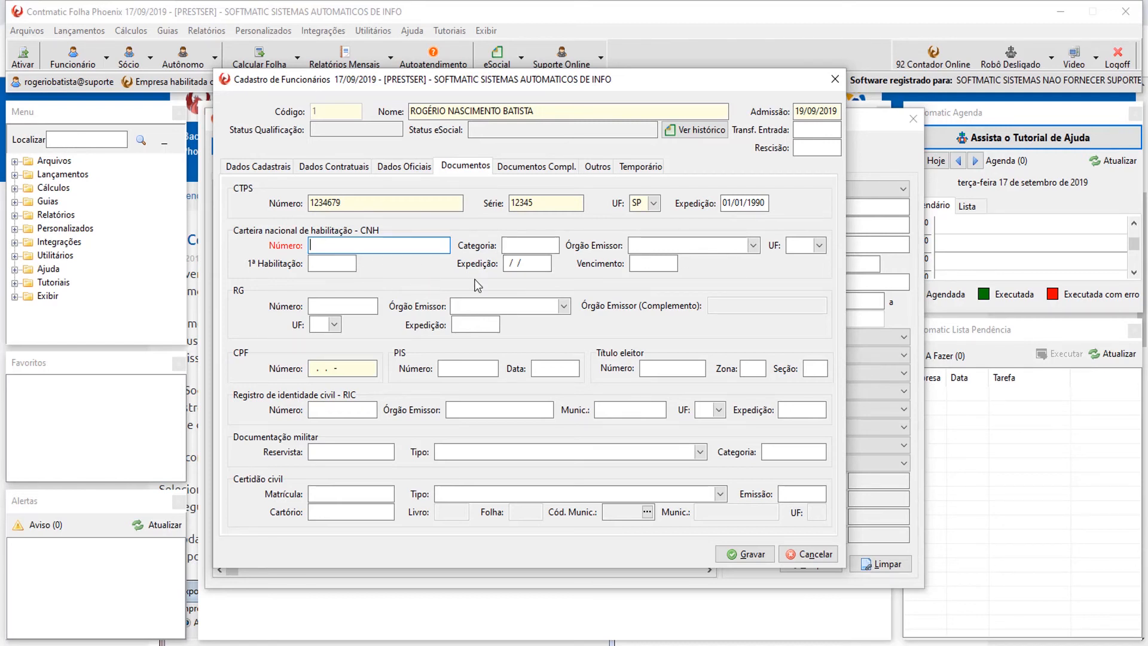
{"action": "left_click", "coordinate": [330, 306]}
{"action": "left_click", "coordinate": [328, 250]}
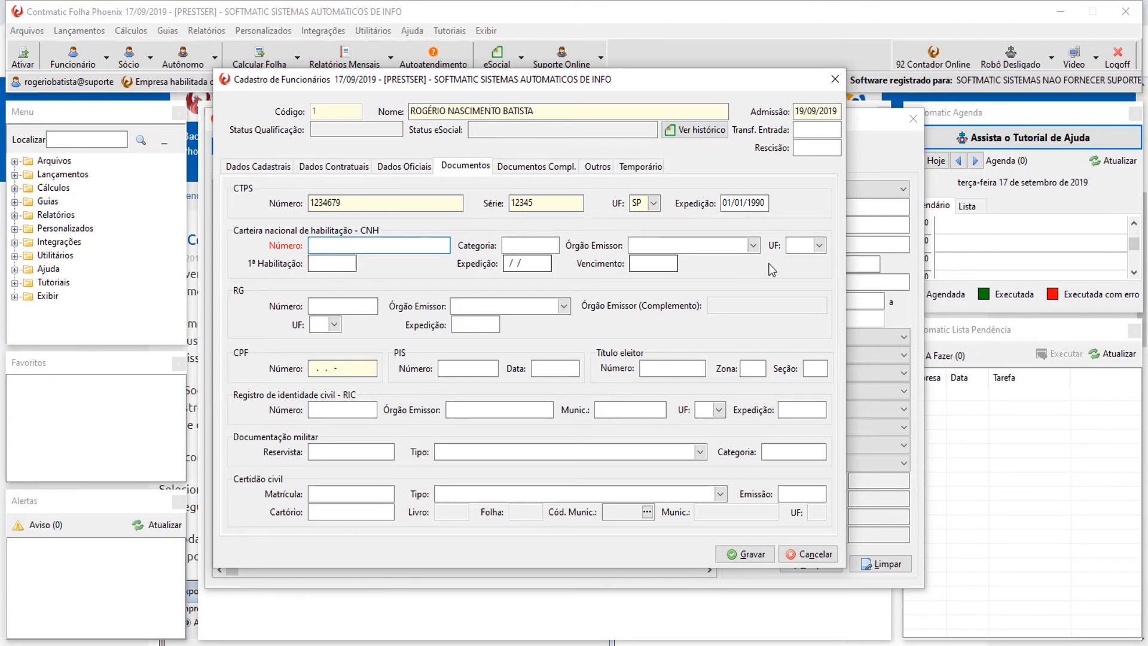
{"action": "left_click", "coordinate": [660, 262]}
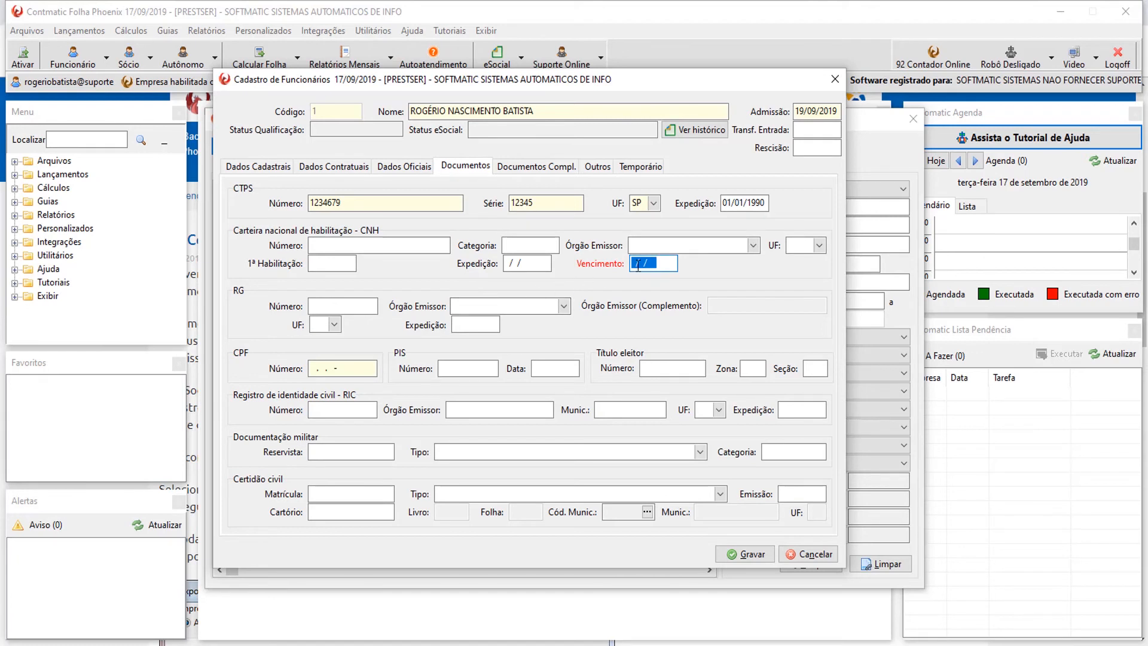
{"action": "left_click", "coordinate": [665, 266]}
{"action": "left_click", "coordinate": [355, 306]}
{"action": "type", "text": "33"}
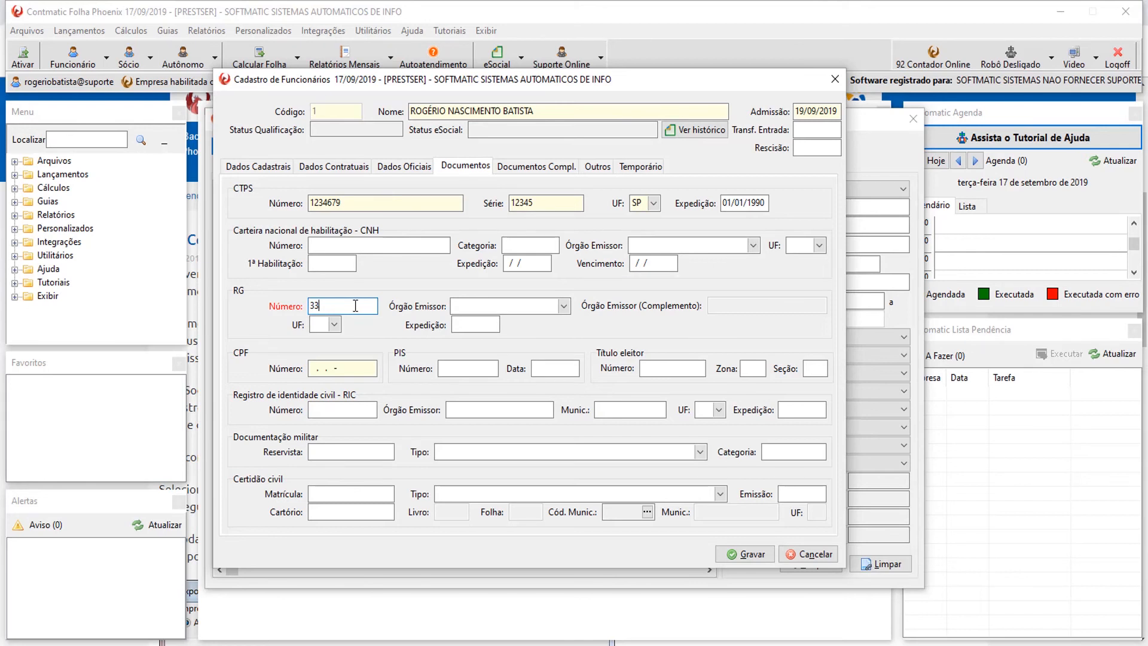
{"action": "key", "text": "BackSpace"}
{"action": "key", "text": "BackSpace"}
{"action": "key", "text": "Tab"}
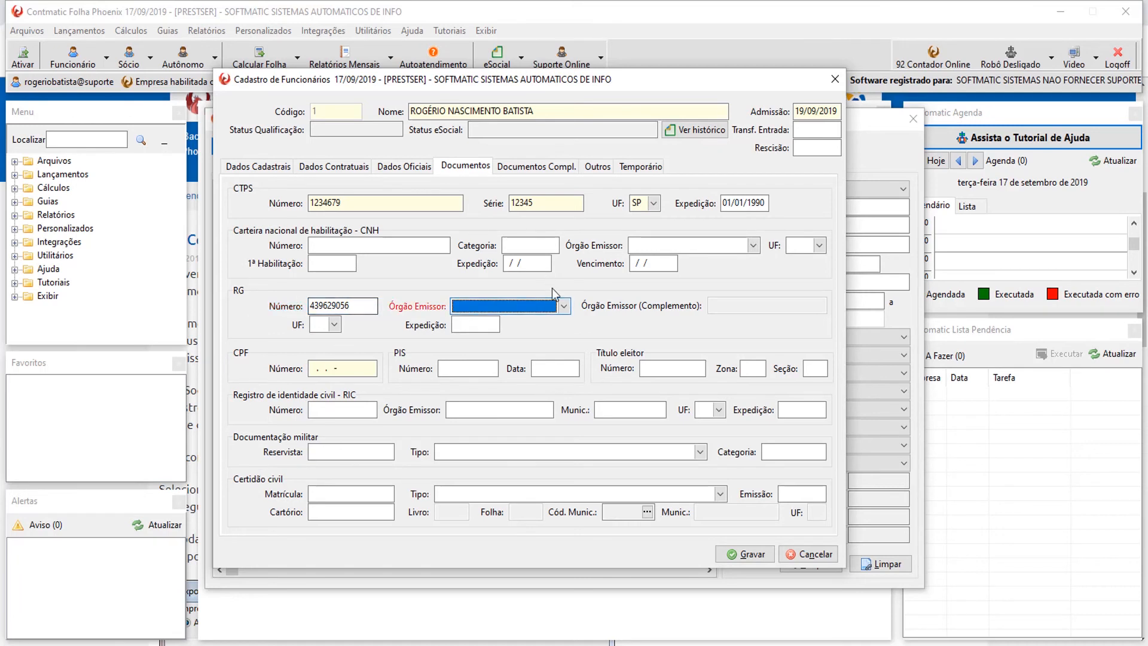
{"action": "left_click", "coordinate": [565, 306]}
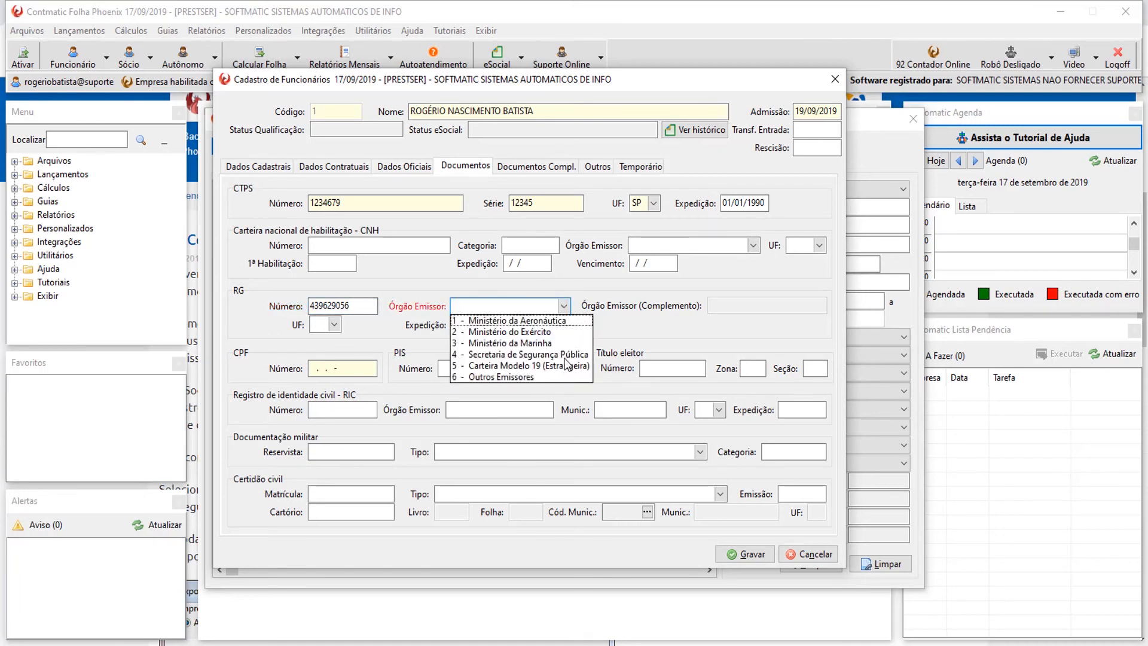
{"action": "left_click", "coordinate": [526, 354]}
Set the RG issuing state to SP and its issue date to 01/01/1990.
{"action": "left_click", "coordinate": [334, 324]}
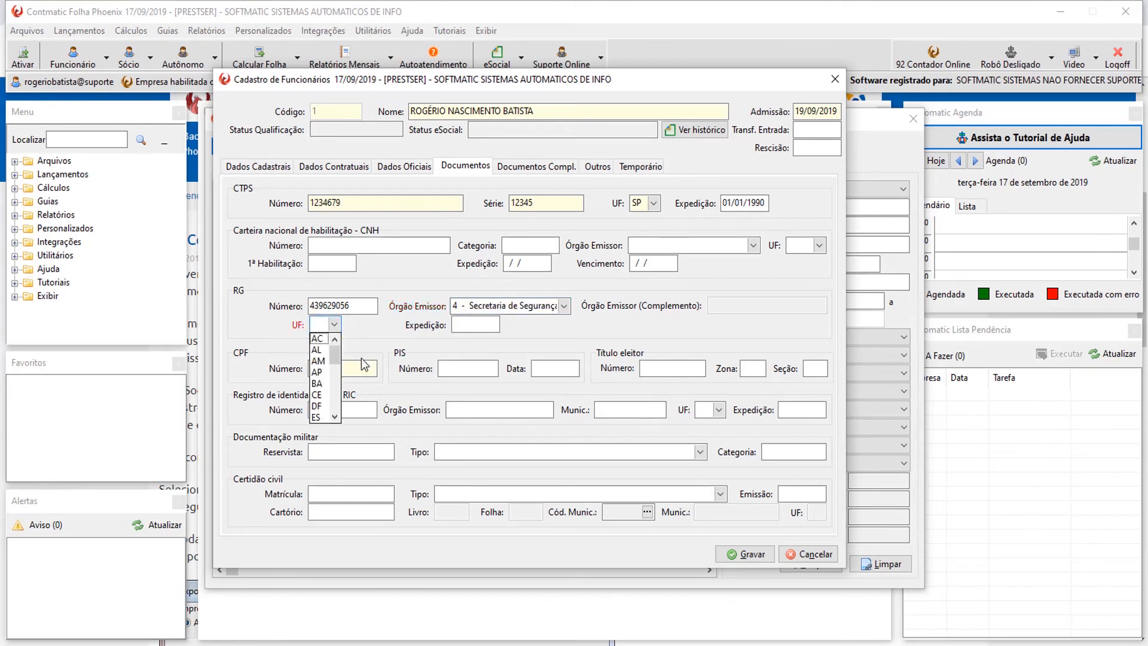
{"action": "left_click", "coordinate": [334, 417]}
{"action": "left_click", "coordinate": [334, 416]}
{"action": "left_click", "coordinate": [335, 417]}
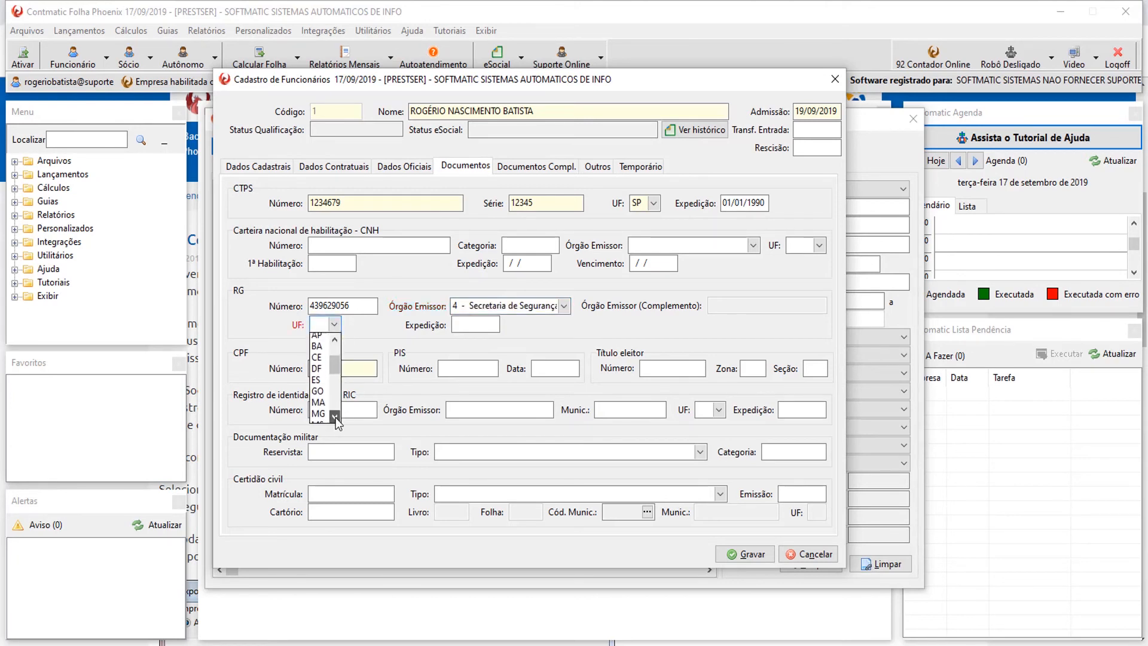
{"action": "left_click", "coordinate": [335, 417]}
{"action": "left_click", "coordinate": [335, 417]}
{"action": "left_click", "coordinate": [335, 417]}
{"action": "left_click", "coordinate": [335, 417]}
{"action": "left_click", "coordinate": [334, 417]}
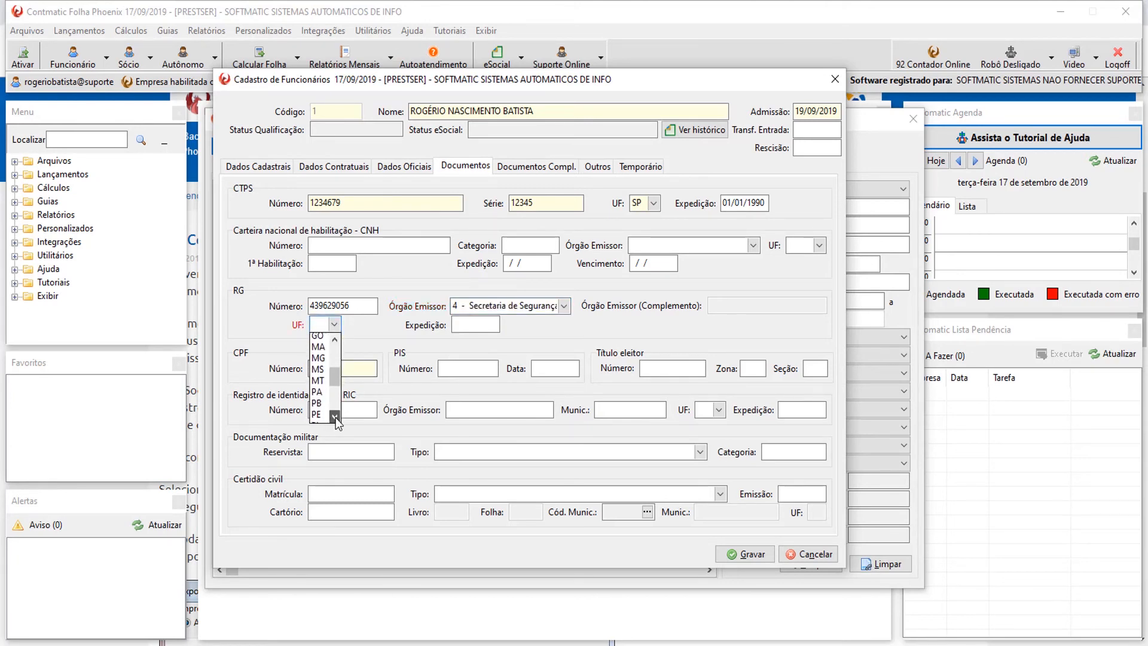
{"action": "left_click", "coordinate": [335, 417]}
{"action": "left_click", "coordinate": [335, 417]}
{"action": "left_click", "coordinate": [335, 417]}
{"action": "left_click", "coordinate": [335, 417]}
{"action": "left_click", "coordinate": [335, 417]}
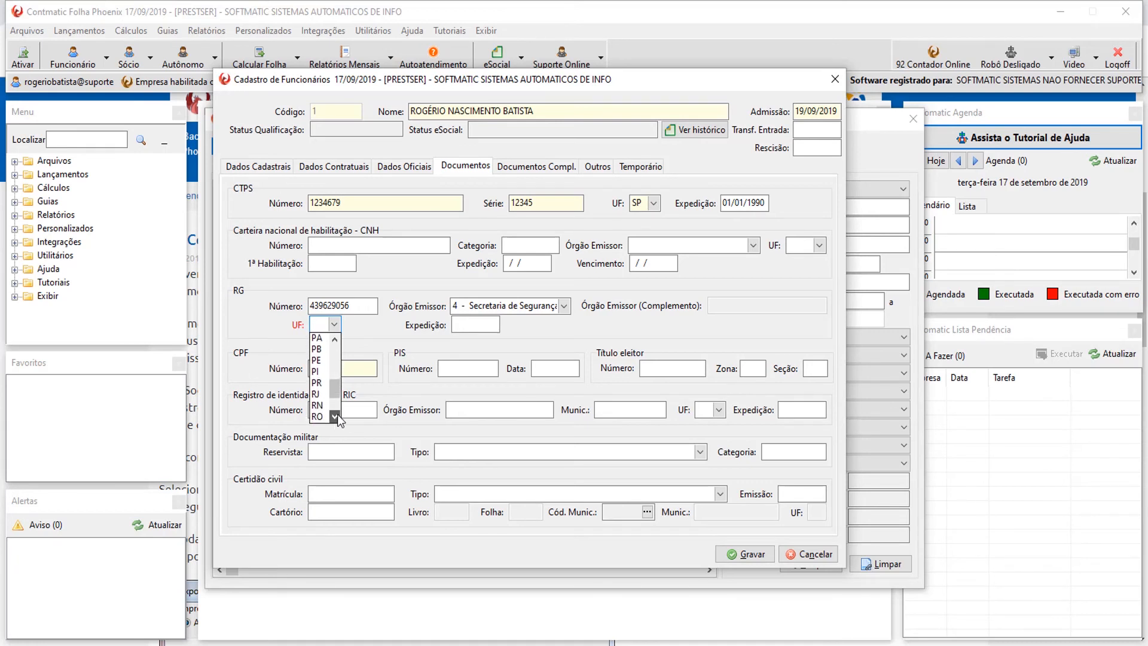
{"action": "left_click_drag", "start_coordinate": [336, 389], "coordinate": [336, 413]}
{"action": "left_click", "coordinate": [317, 405]}
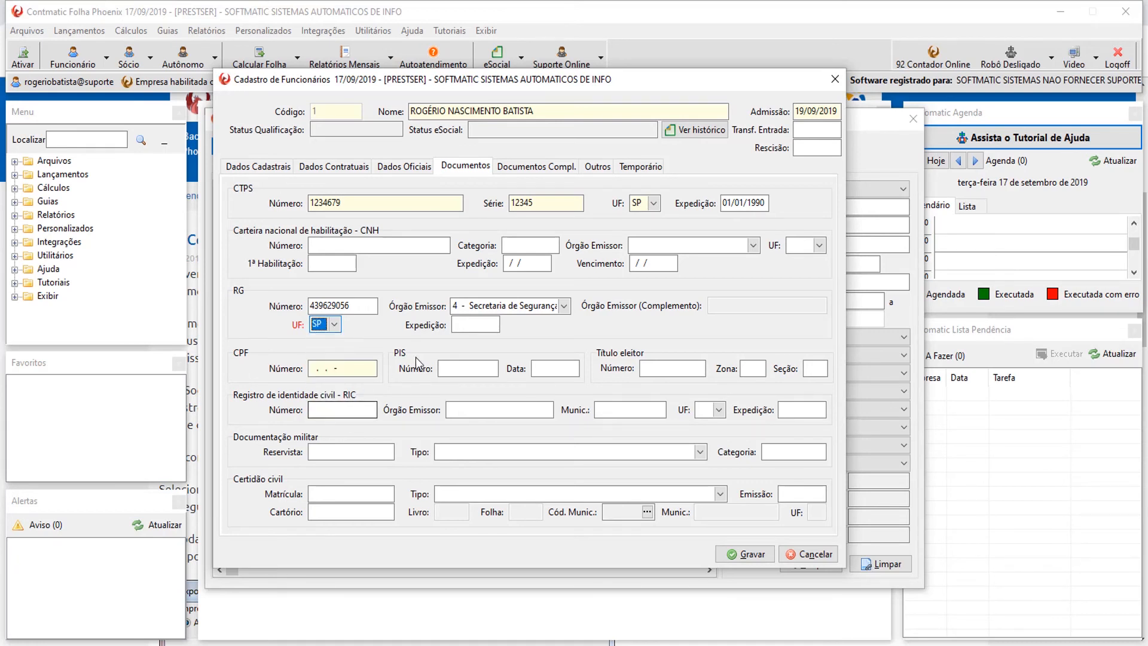
{"action": "left_click", "coordinate": [461, 326]}
{"action": "type", "text": "01/01/"}
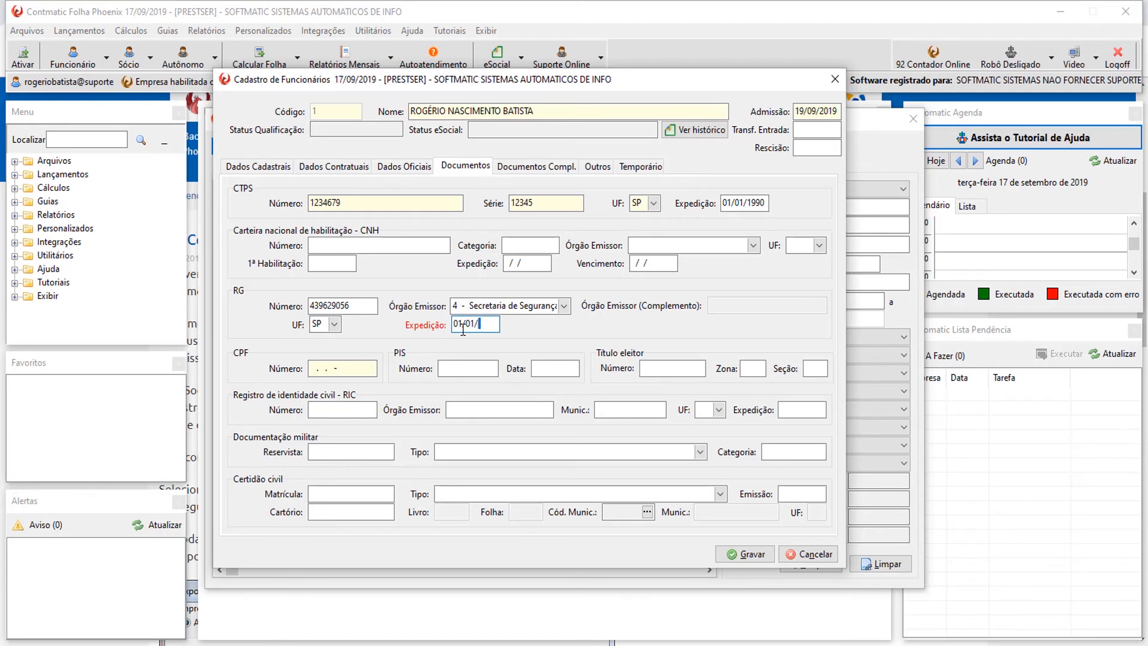
{"action": "type", "text": "1990"}
Fill in the CPF, PIS number dated 01/01/1990, and voter registration with zone 123, section 123.
{"action": "left_click", "coordinate": [369, 367]}
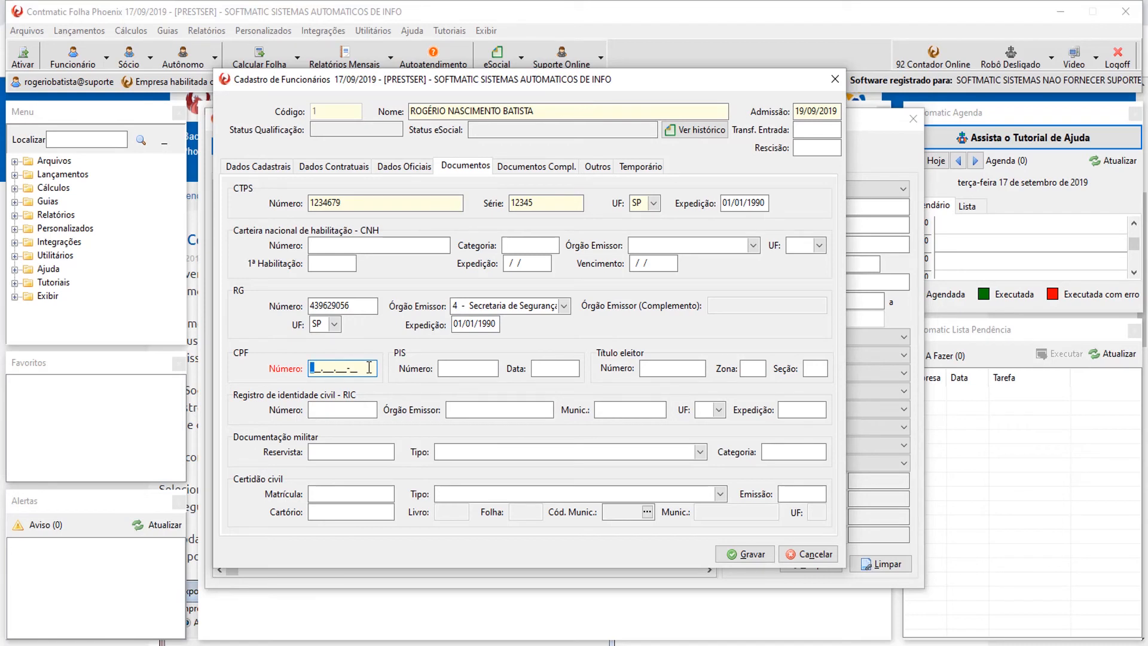
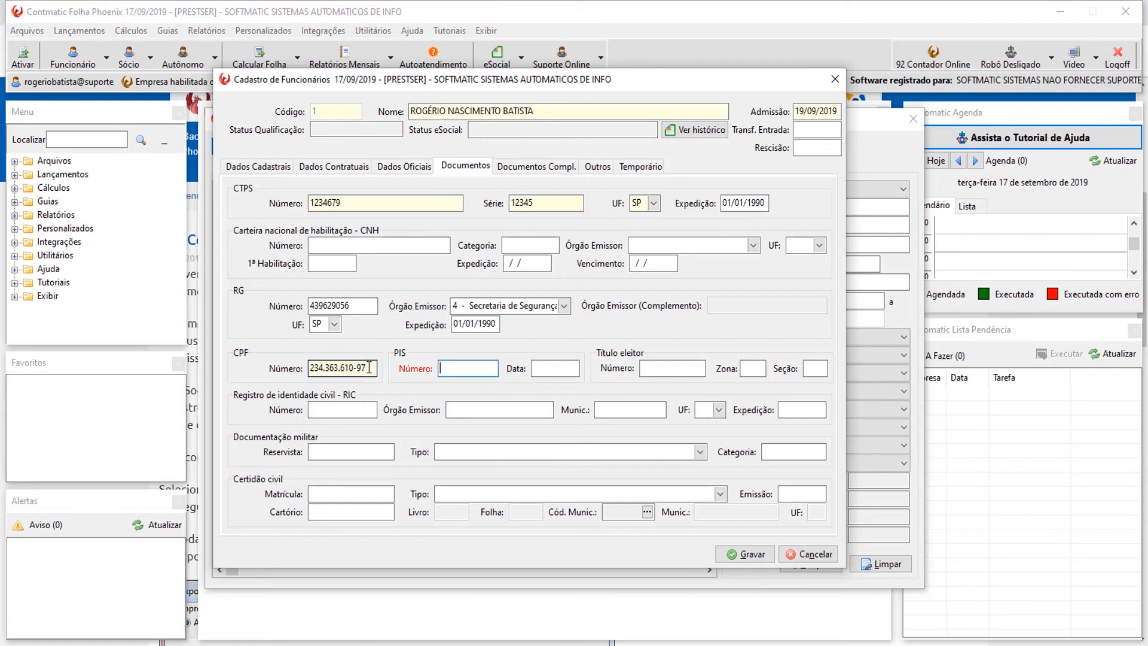
{"action": "type", "text": "01/ /"}
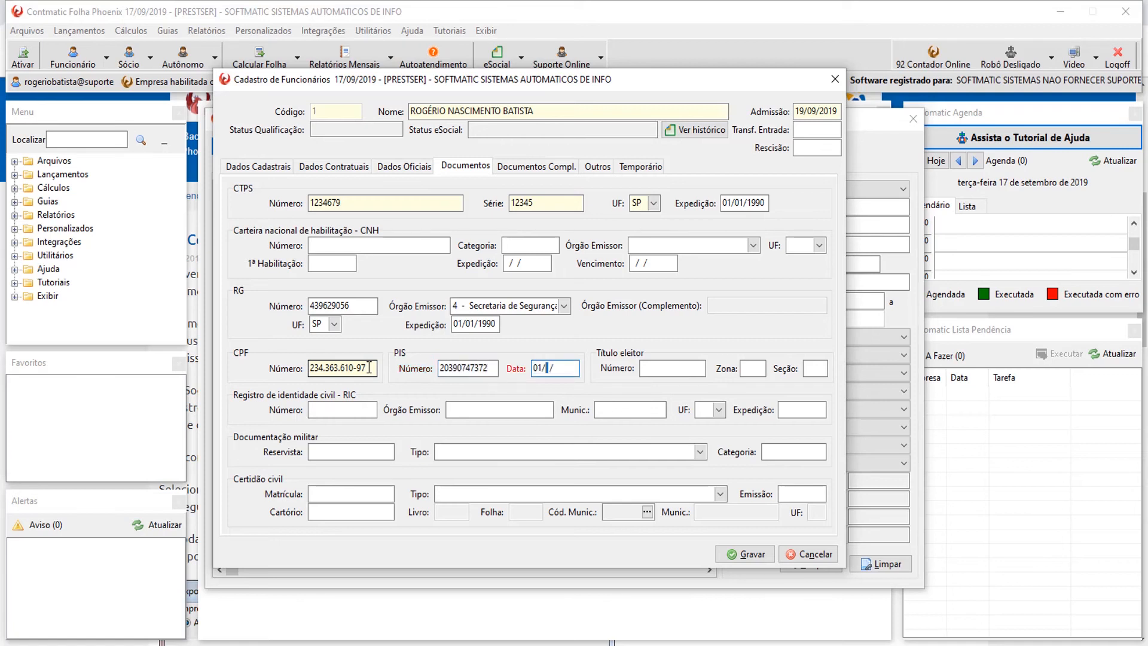
{"action": "type", "text": "011990"}
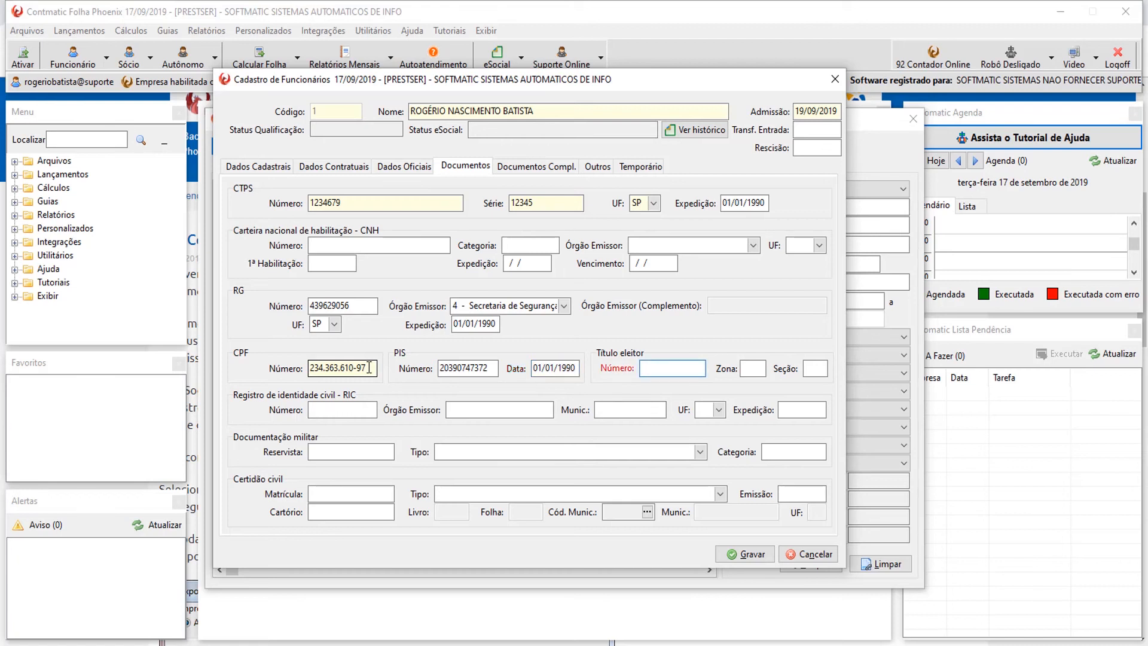
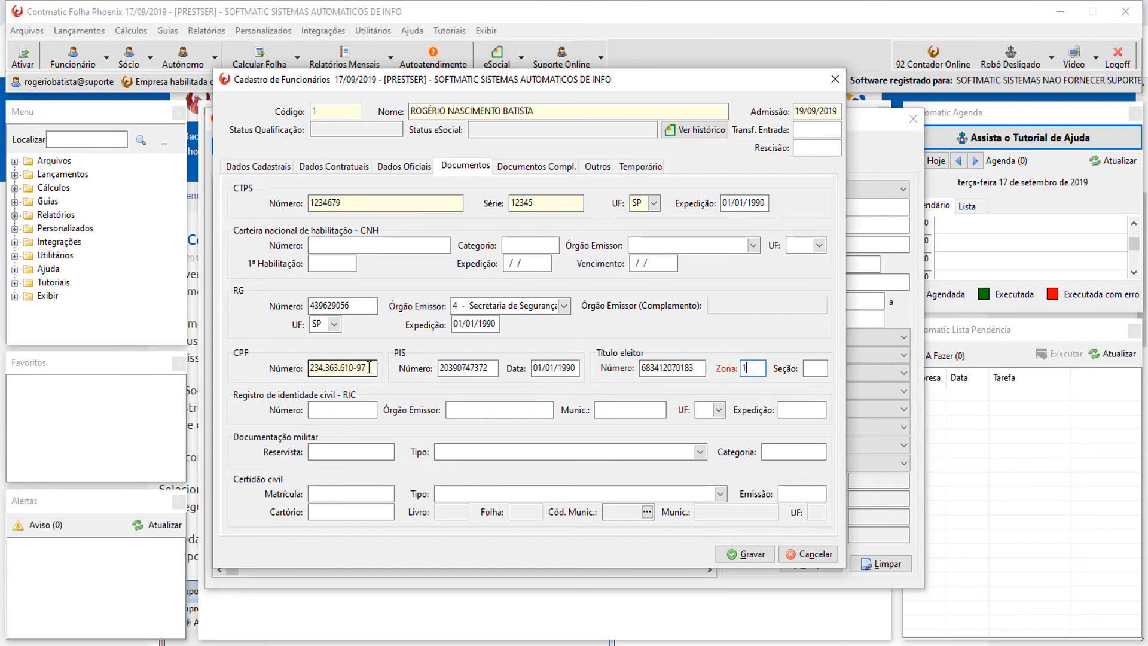
{"action": "type", "text": "23123"}
{"action": "key", "text": "Tab"}
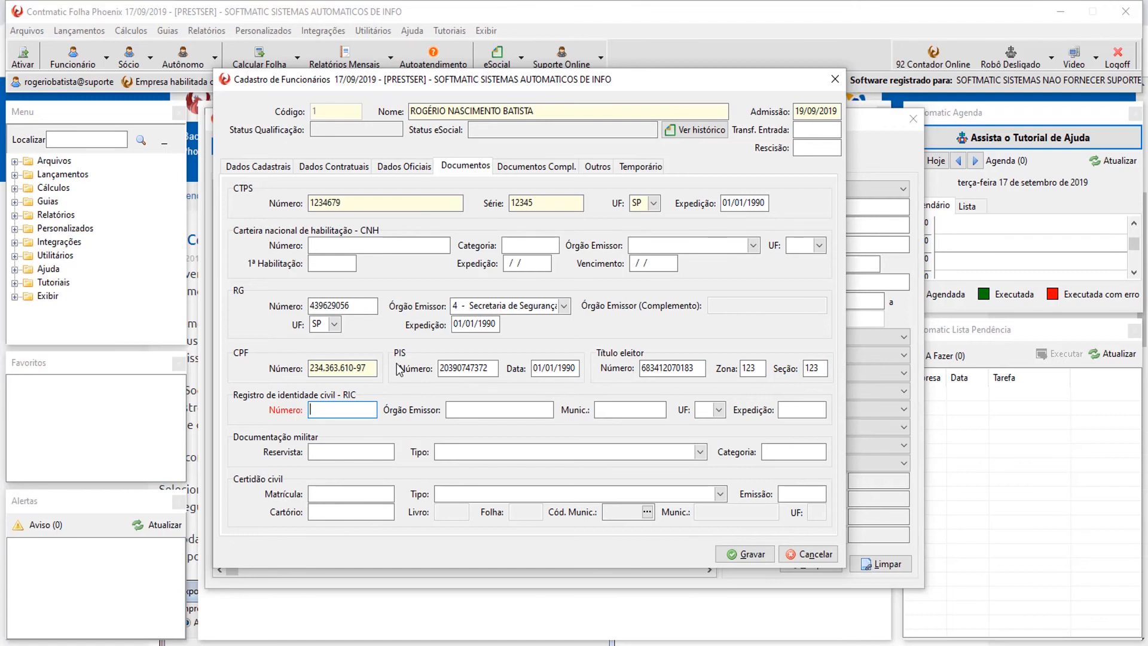
Leave Reservista and the Certidão civil type empty after viewing them, then go to Documentos Compl.
{"action": "left_click", "coordinate": [330, 453]}
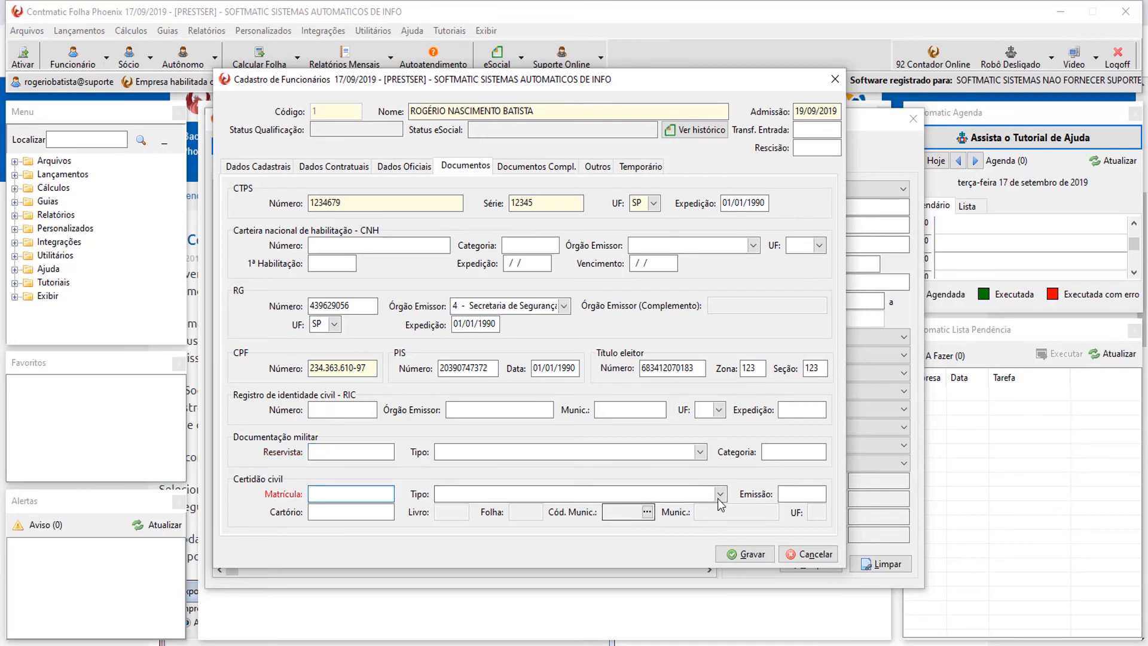
{"action": "left_click", "coordinate": [680, 495]}
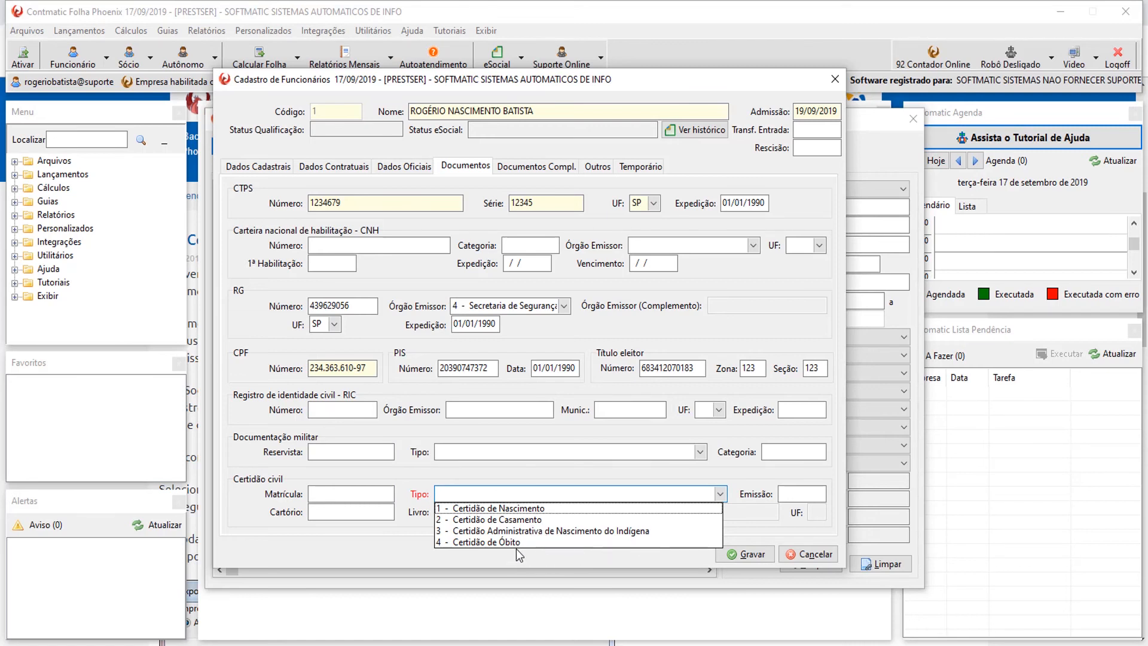
{"action": "left_click", "coordinate": [594, 468]}
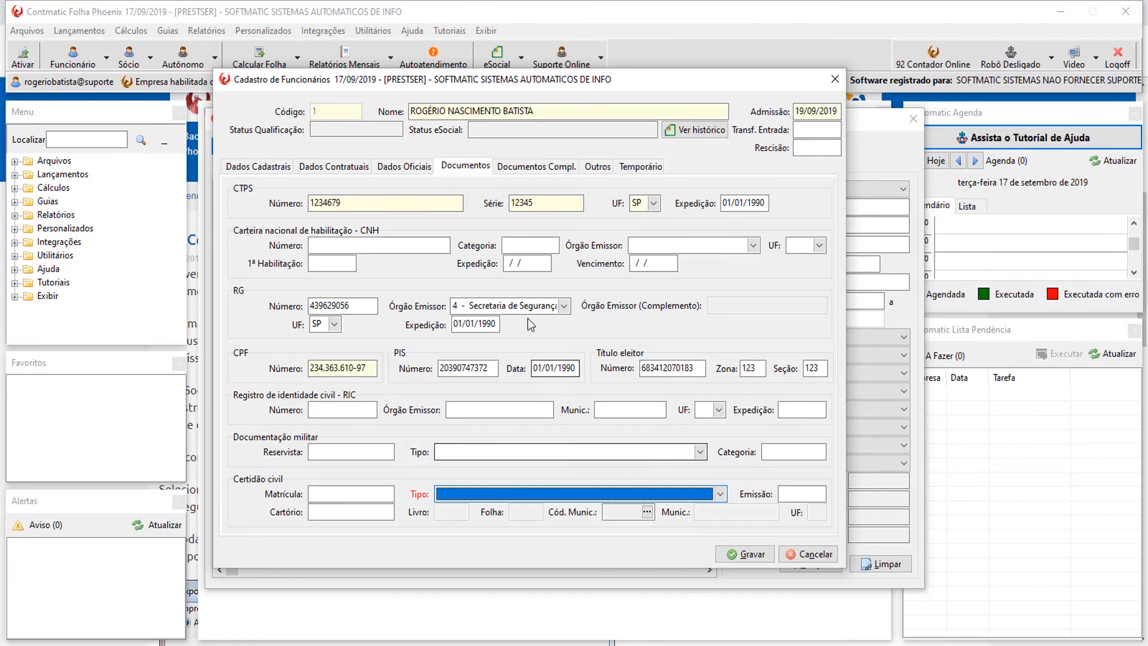
{"action": "left_click", "coordinate": [550, 170]}
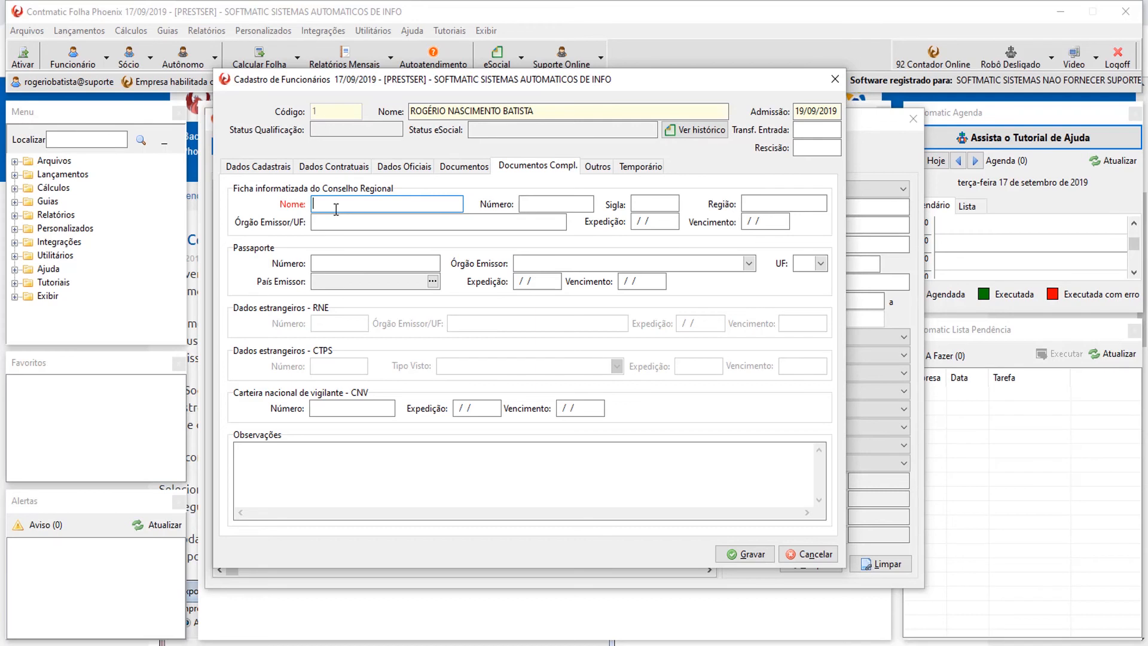
Review Passaporte, contract, registration and document tabs plus CNV and Observações, entering nothing.
{"action": "left_click", "coordinate": [342, 264]}
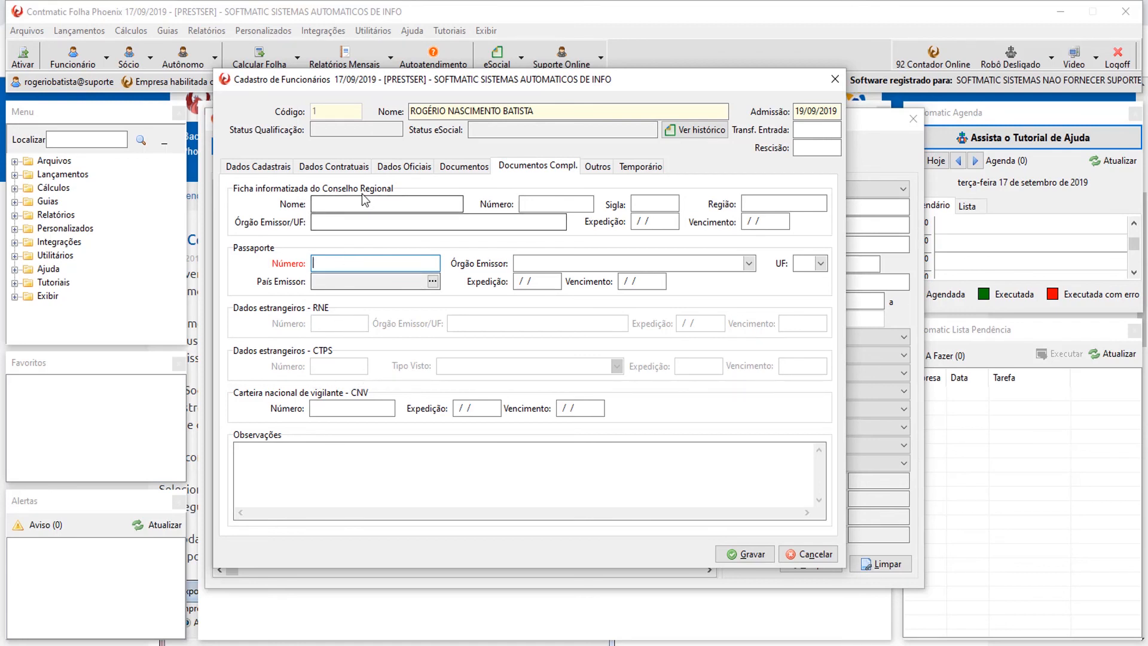
{"action": "left_click", "coordinate": [333, 167]}
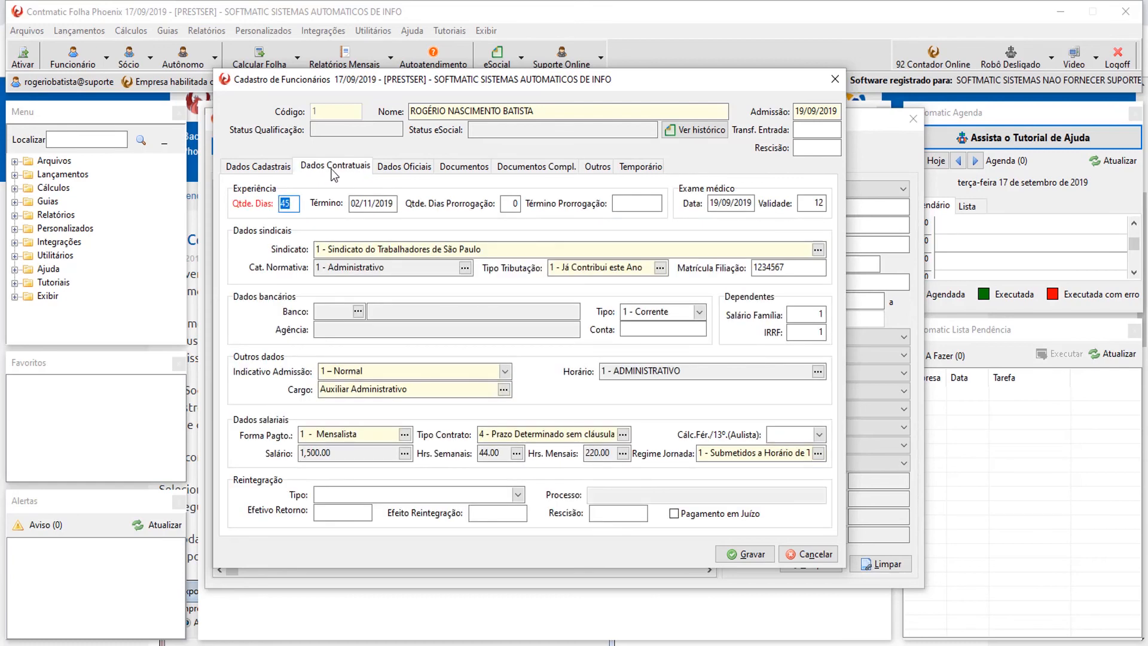
{"action": "left_click", "coordinate": [263, 167]}
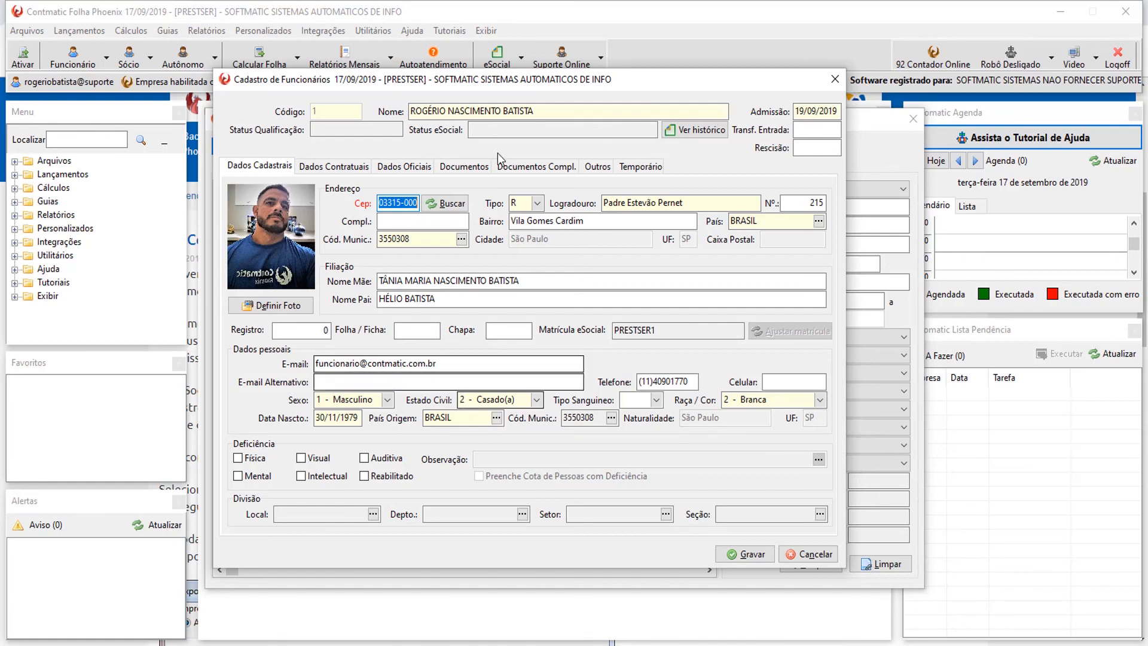
{"action": "left_click", "coordinate": [465, 167]}
{"action": "left_click", "coordinate": [523, 169]}
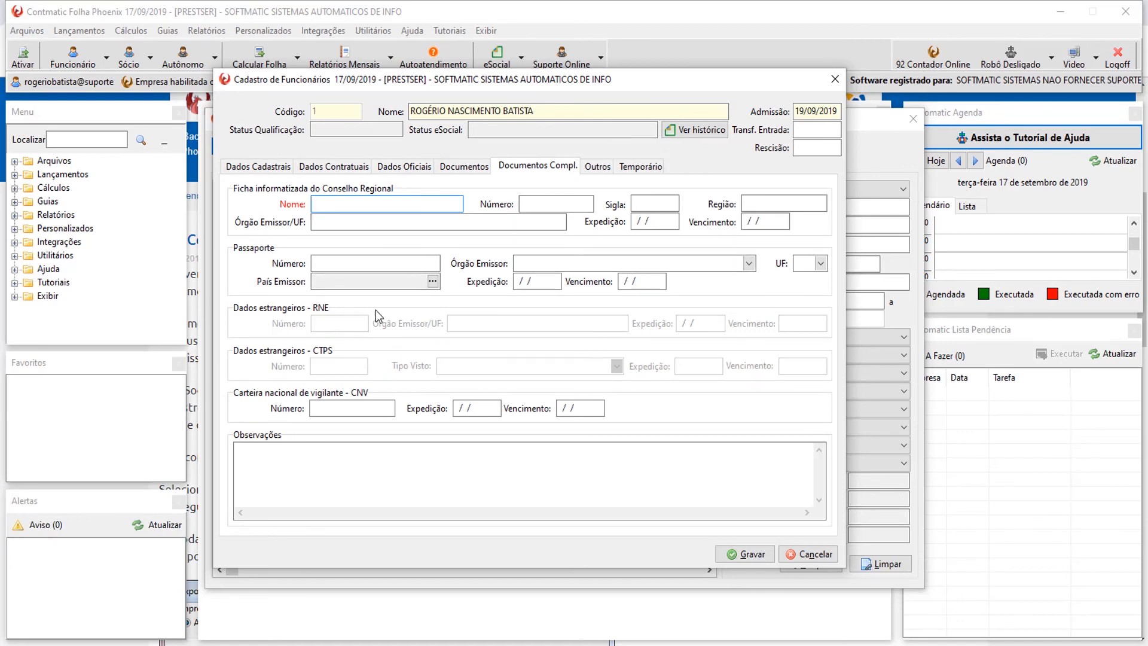
{"action": "left_click", "coordinate": [351, 410]}
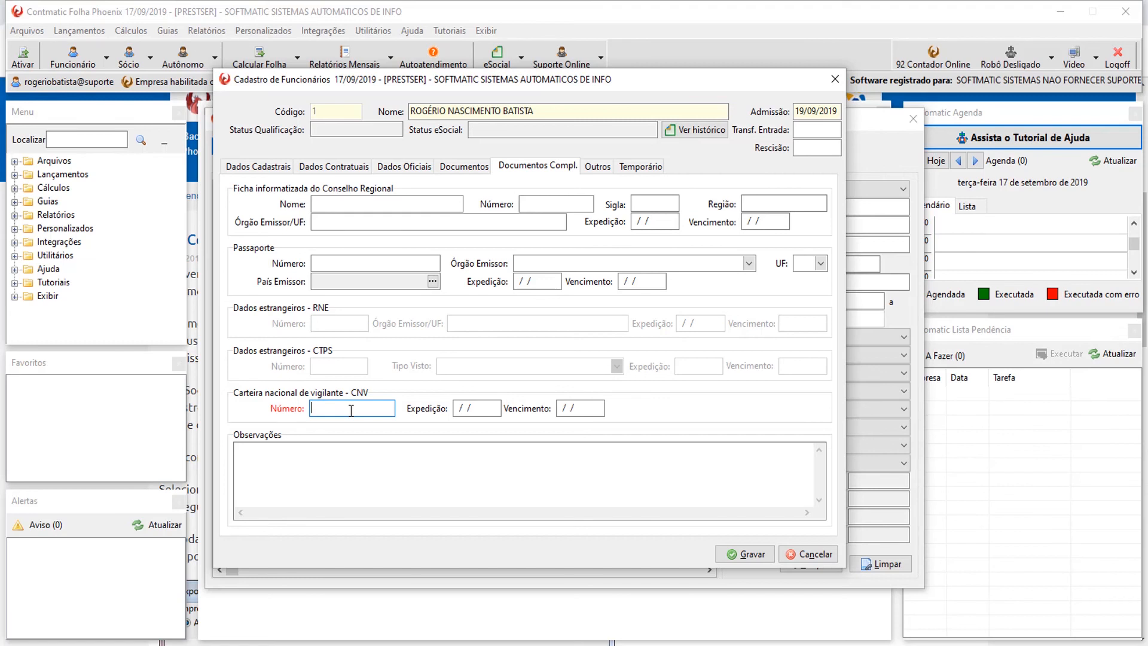
{"action": "left_click", "coordinate": [394, 486]}
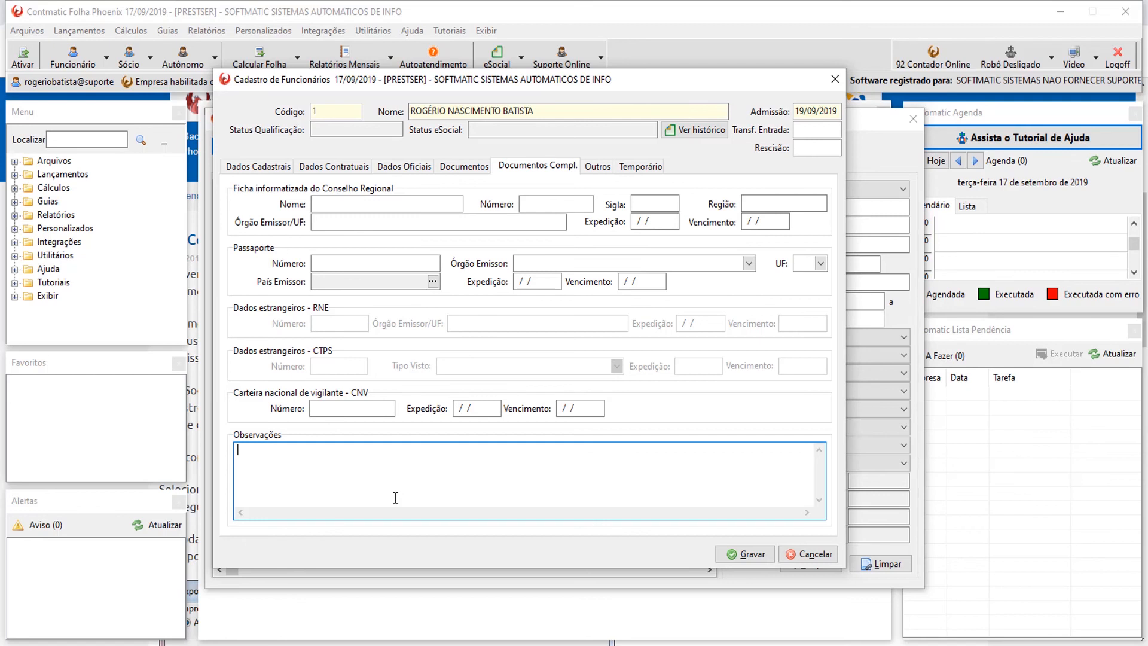
{"action": "left_click", "coordinate": [604, 167]}
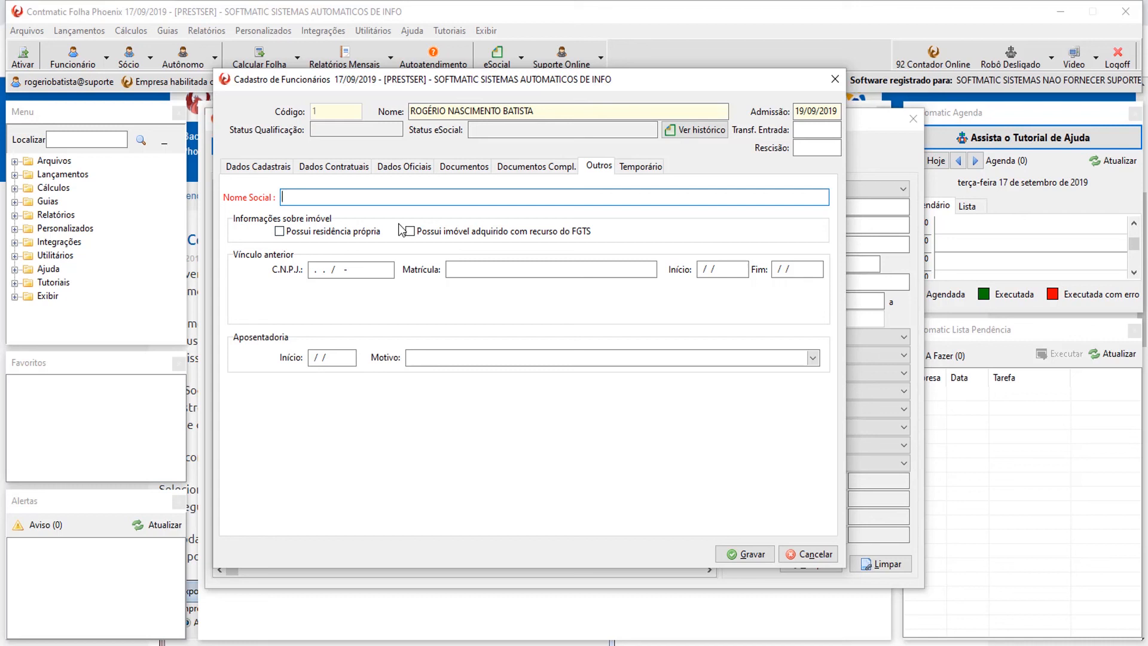
Glance at the Outros CNPJ and retirement start fields and the Temporário tab, then return to Dados Contratuais.
{"action": "left_click", "coordinate": [287, 232]}
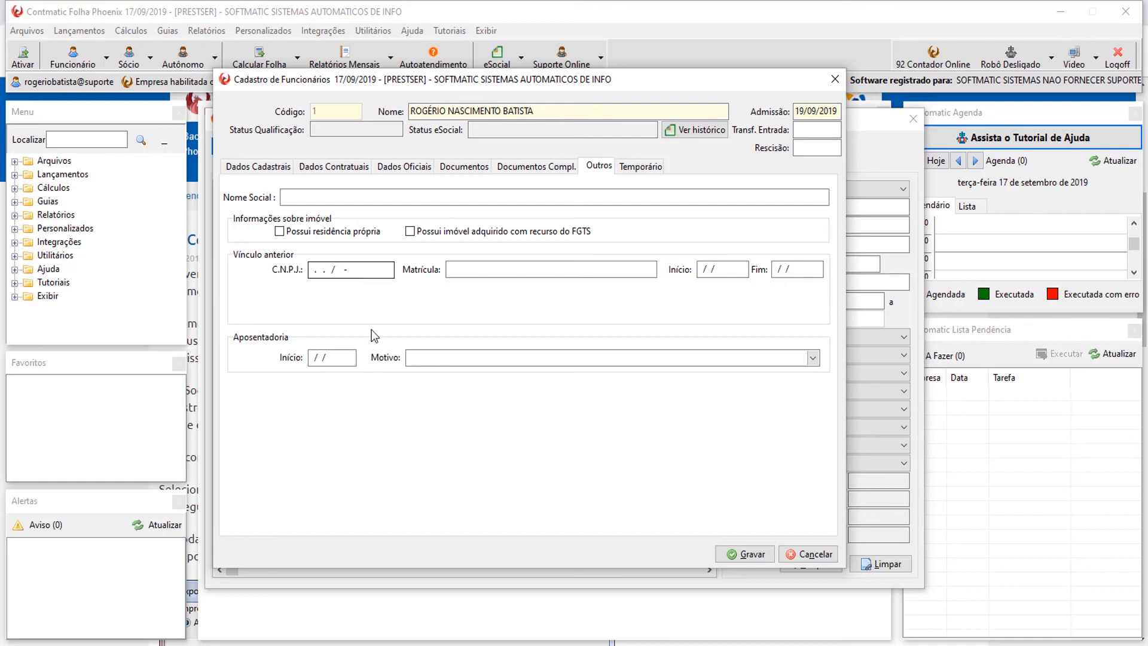
{"action": "left_click", "coordinate": [355, 272]}
{"action": "left_click", "coordinate": [334, 358]}
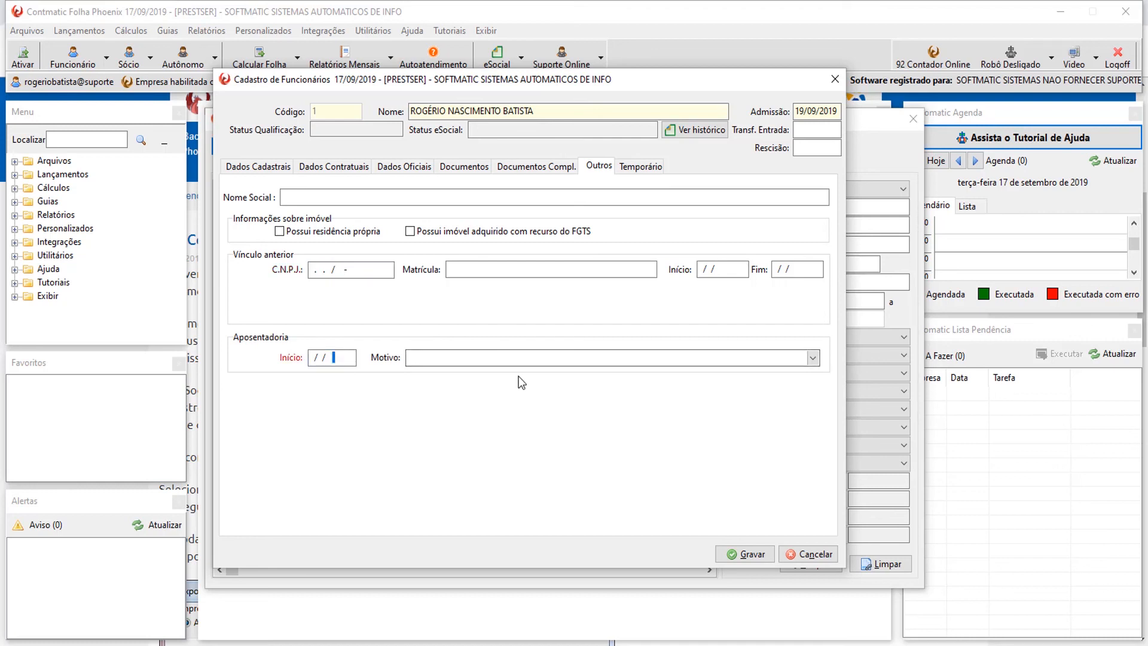
{"action": "left_click", "coordinate": [650, 167]}
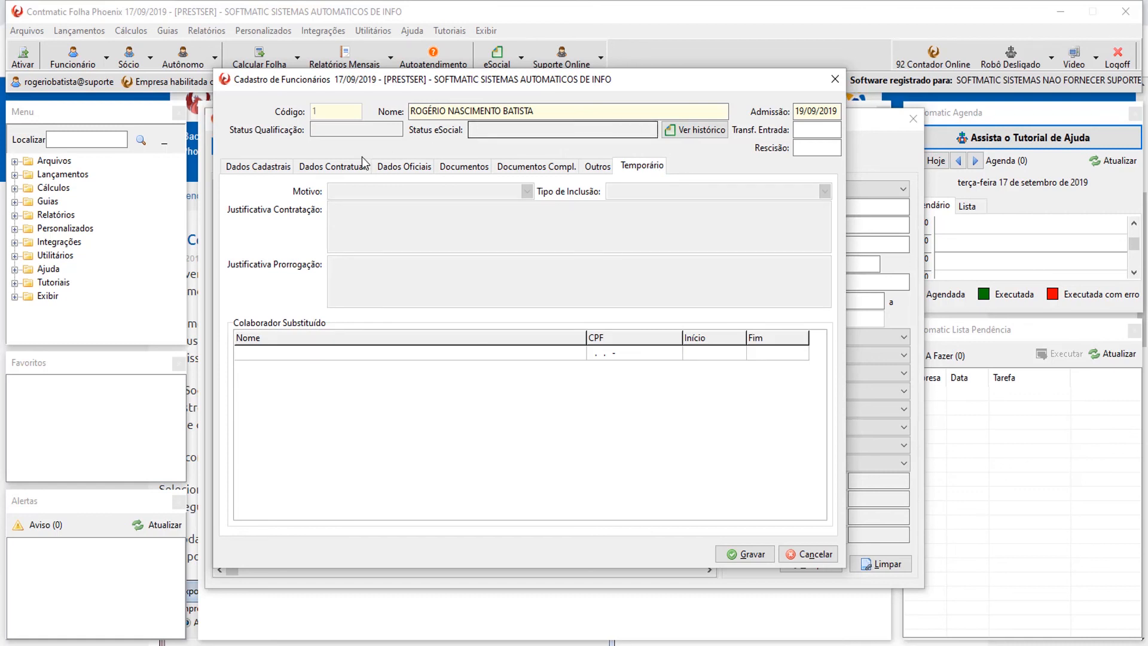
{"action": "left_click", "coordinate": [337, 166]}
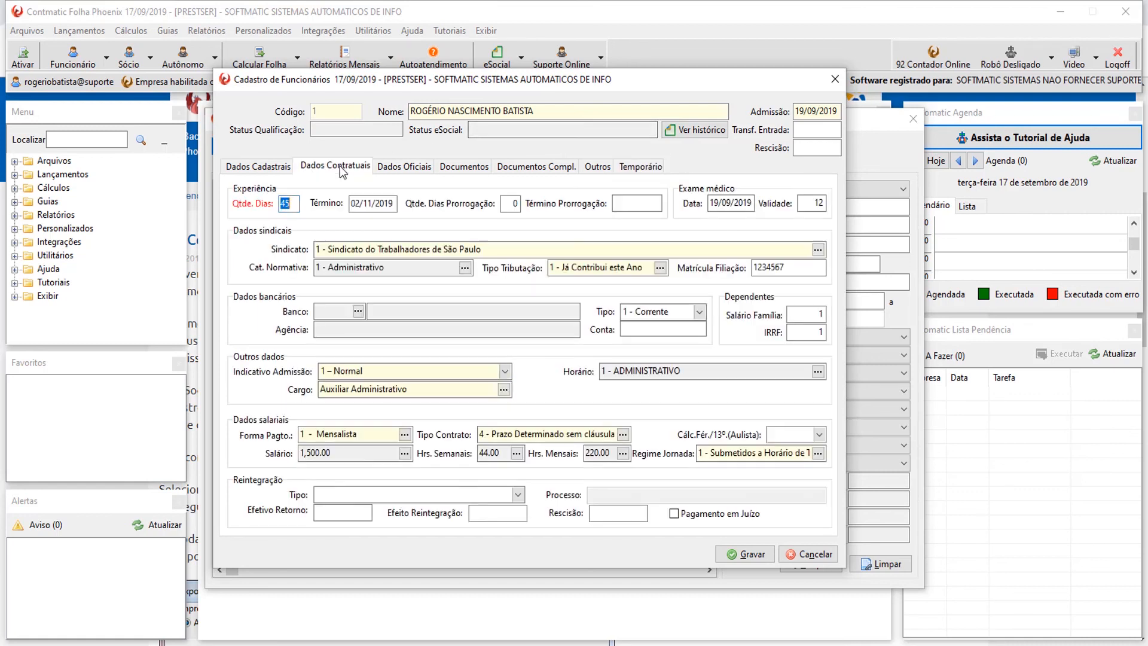
View contract types in the salary history, close it unsaved keeping 4 - Prazo Determinado sem cláusula.
{"action": "left_click", "coordinate": [623, 436]}
{"action": "left_click", "coordinate": [453, 242]}
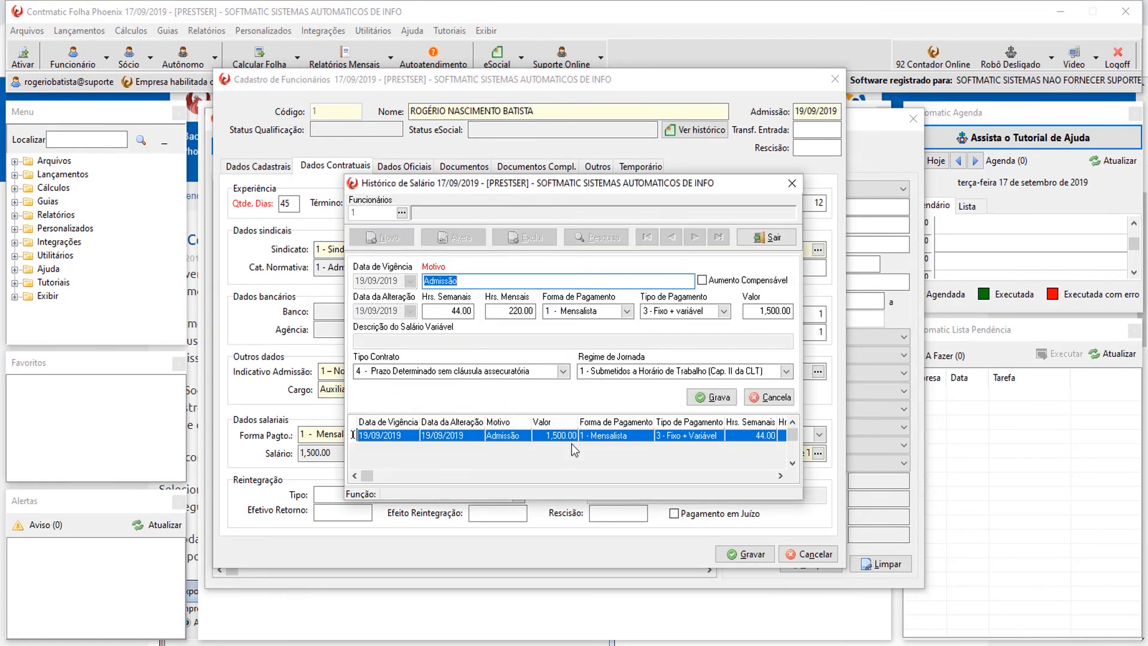
{"action": "left_click", "coordinate": [563, 371]}
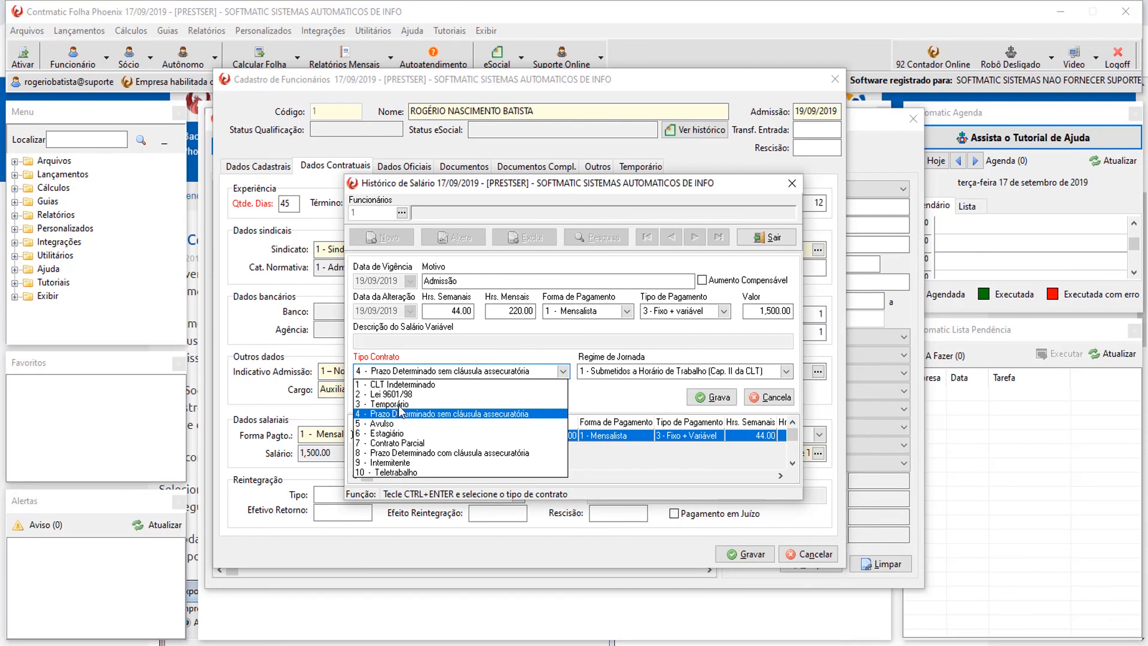
{"action": "left_click", "coordinate": [792, 183]}
{"action": "key", "text": "Return"}
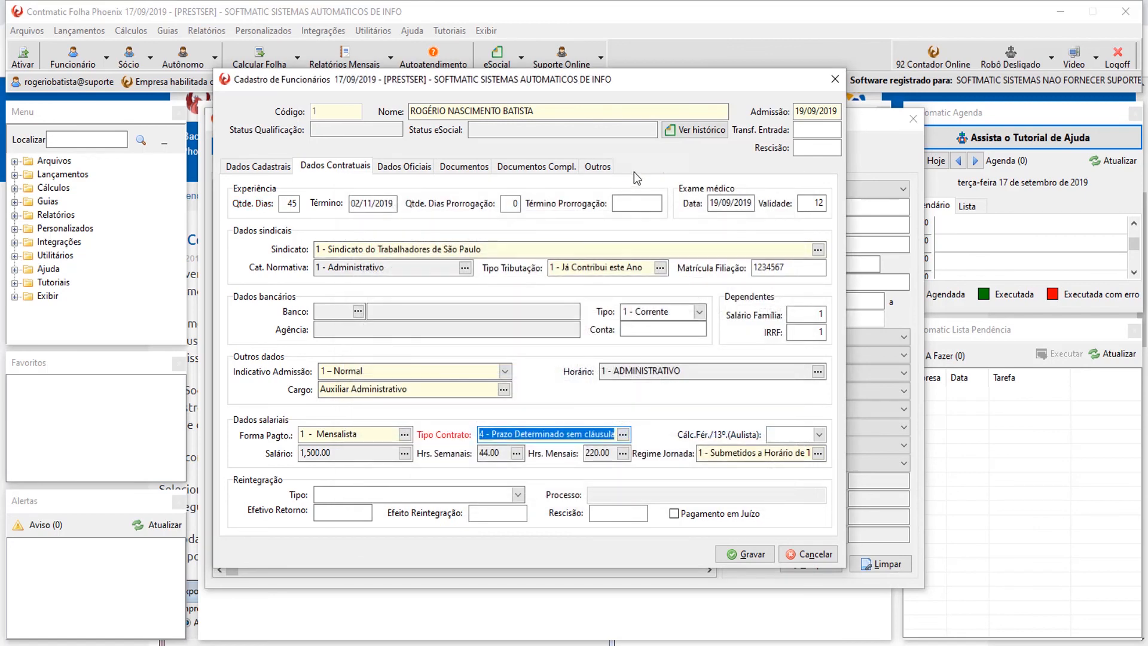
{"action": "left_click", "coordinate": [637, 168]}
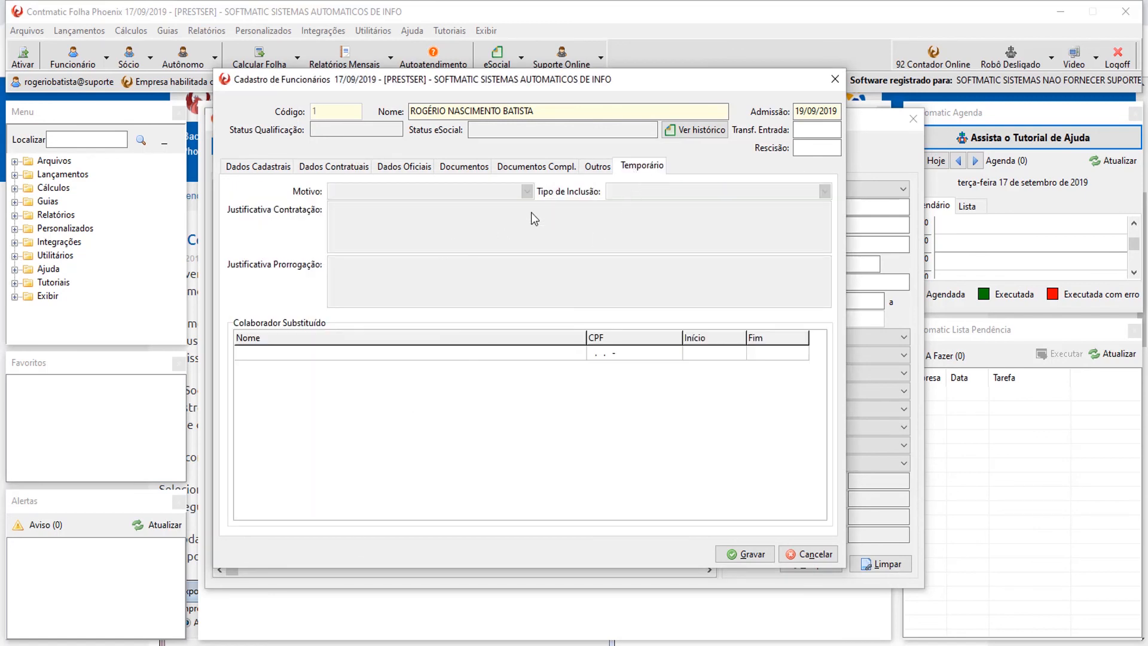
Select the first Colaborador Substituído row without adding anyone, then go back to Dados Cadastrais.
{"action": "left_click", "coordinate": [370, 442]}
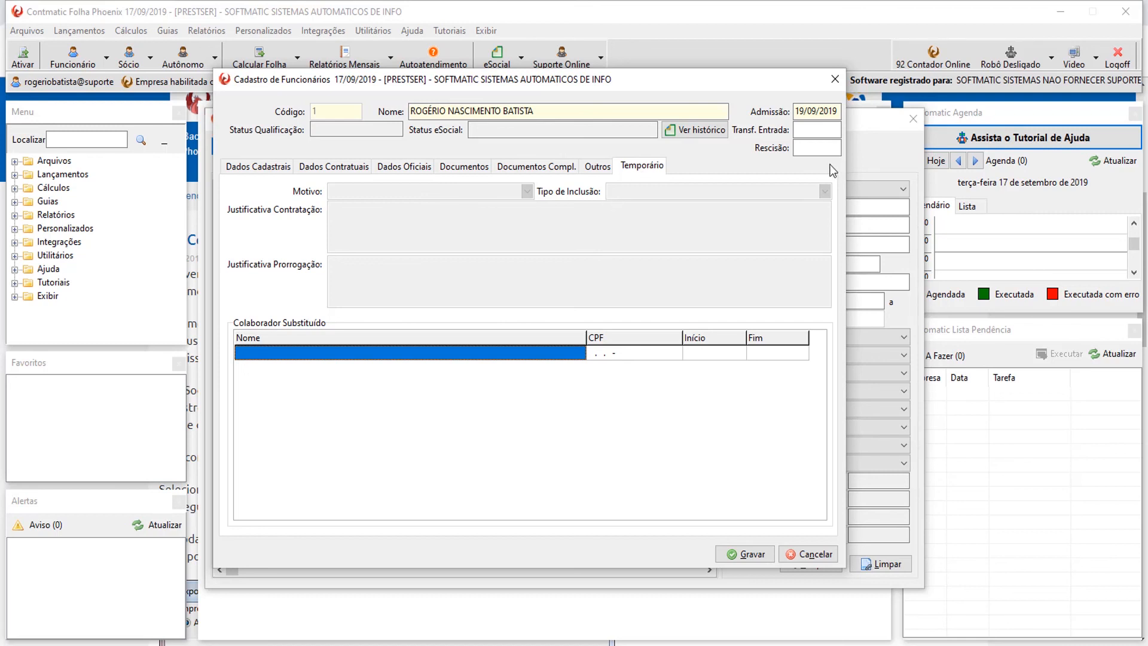
{"action": "left_click", "coordinate": [253, 167]}
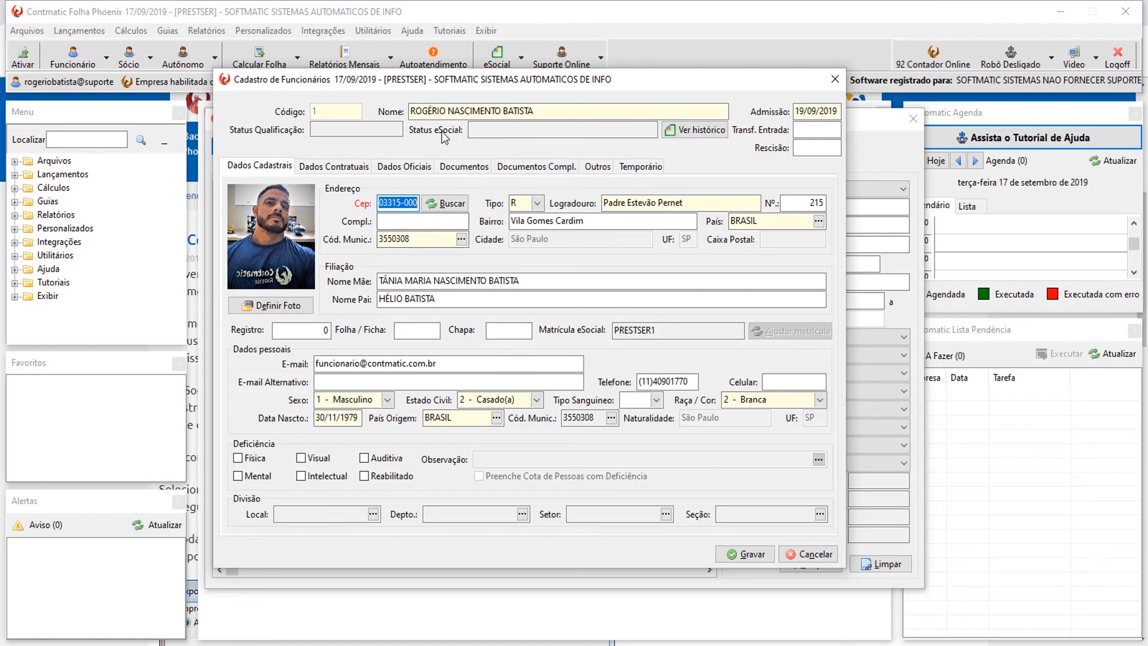
{"action": "left_click", "coordinate": [541, 113]}
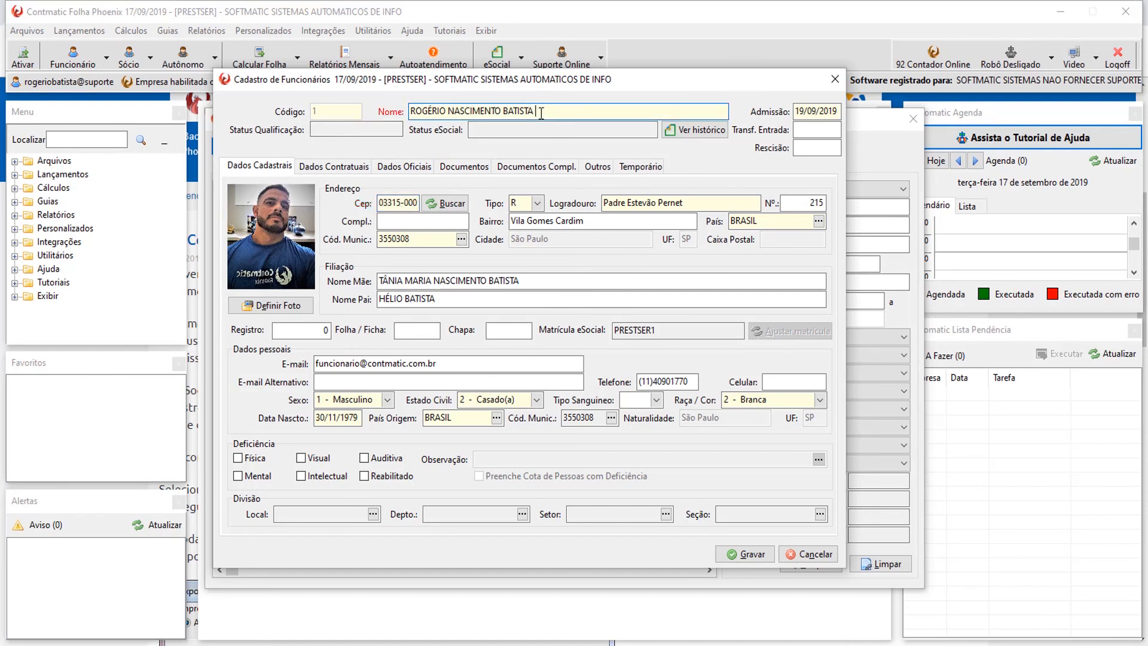